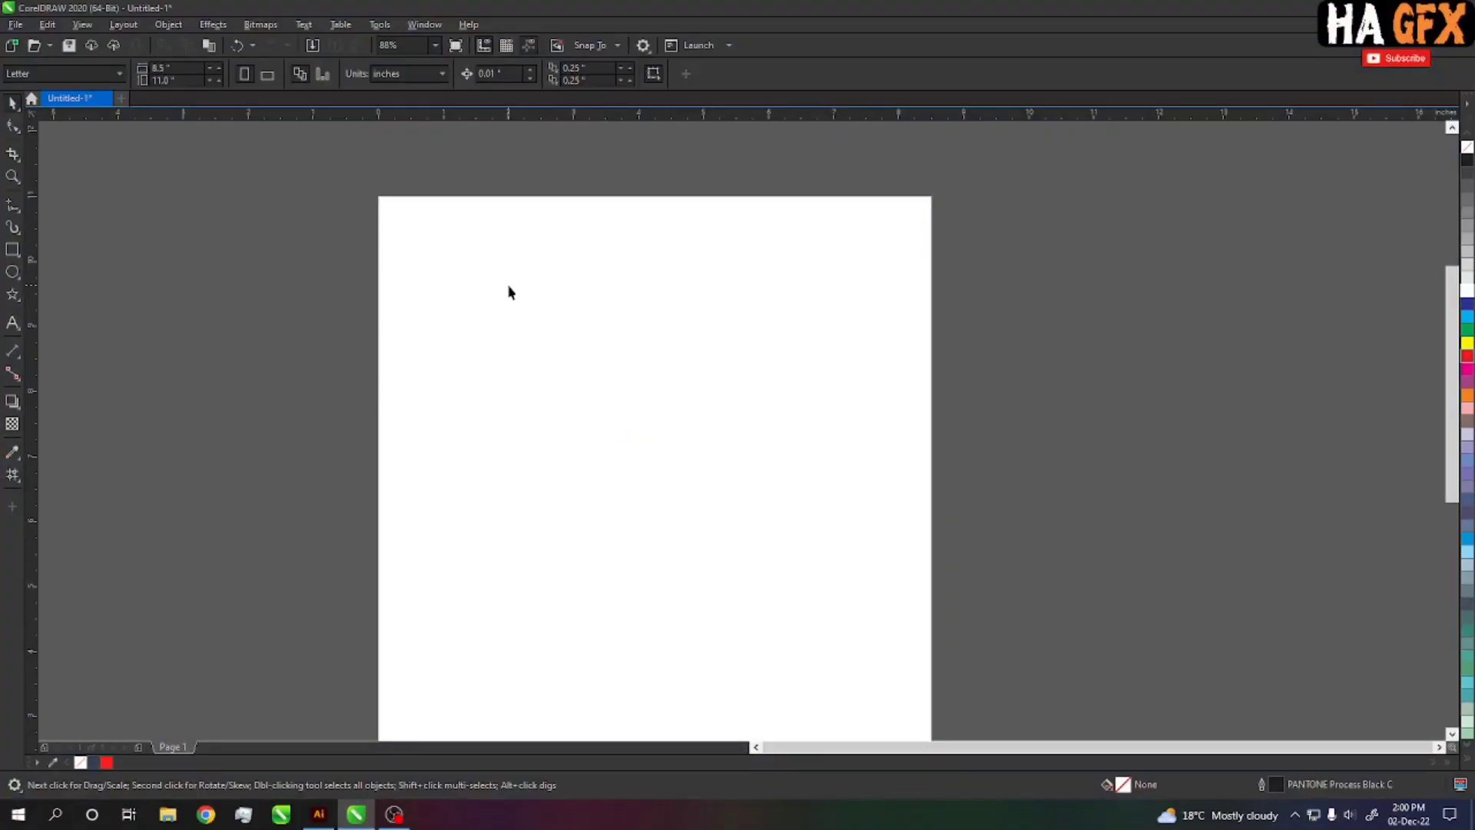
- Zoom in to about 347% on the upper part of the blank page
key("z")
left_click_drag(488, 320, 872, 561)
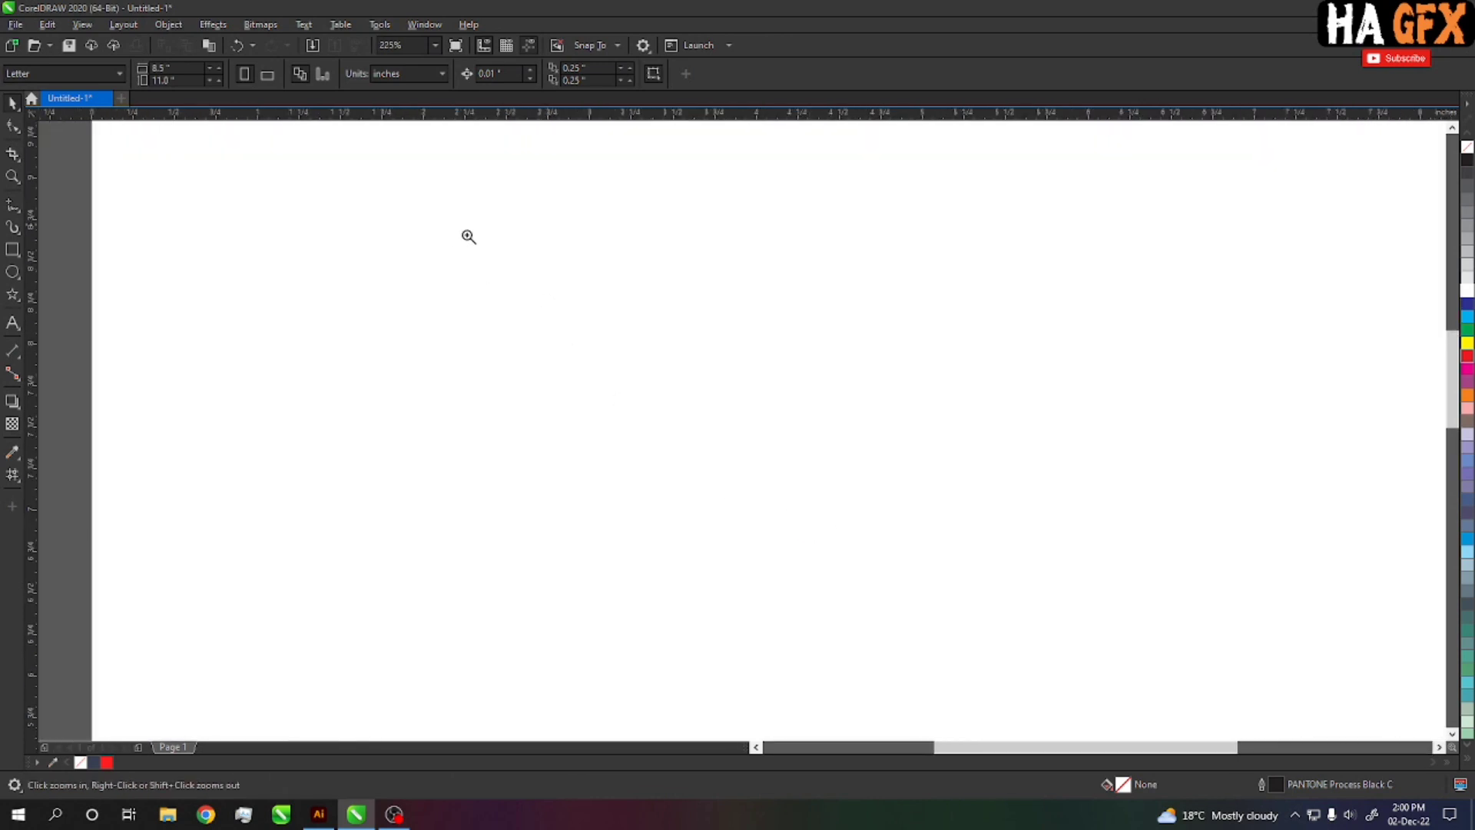
left_click_drag(454, 223, 1202, 624)
key("space")
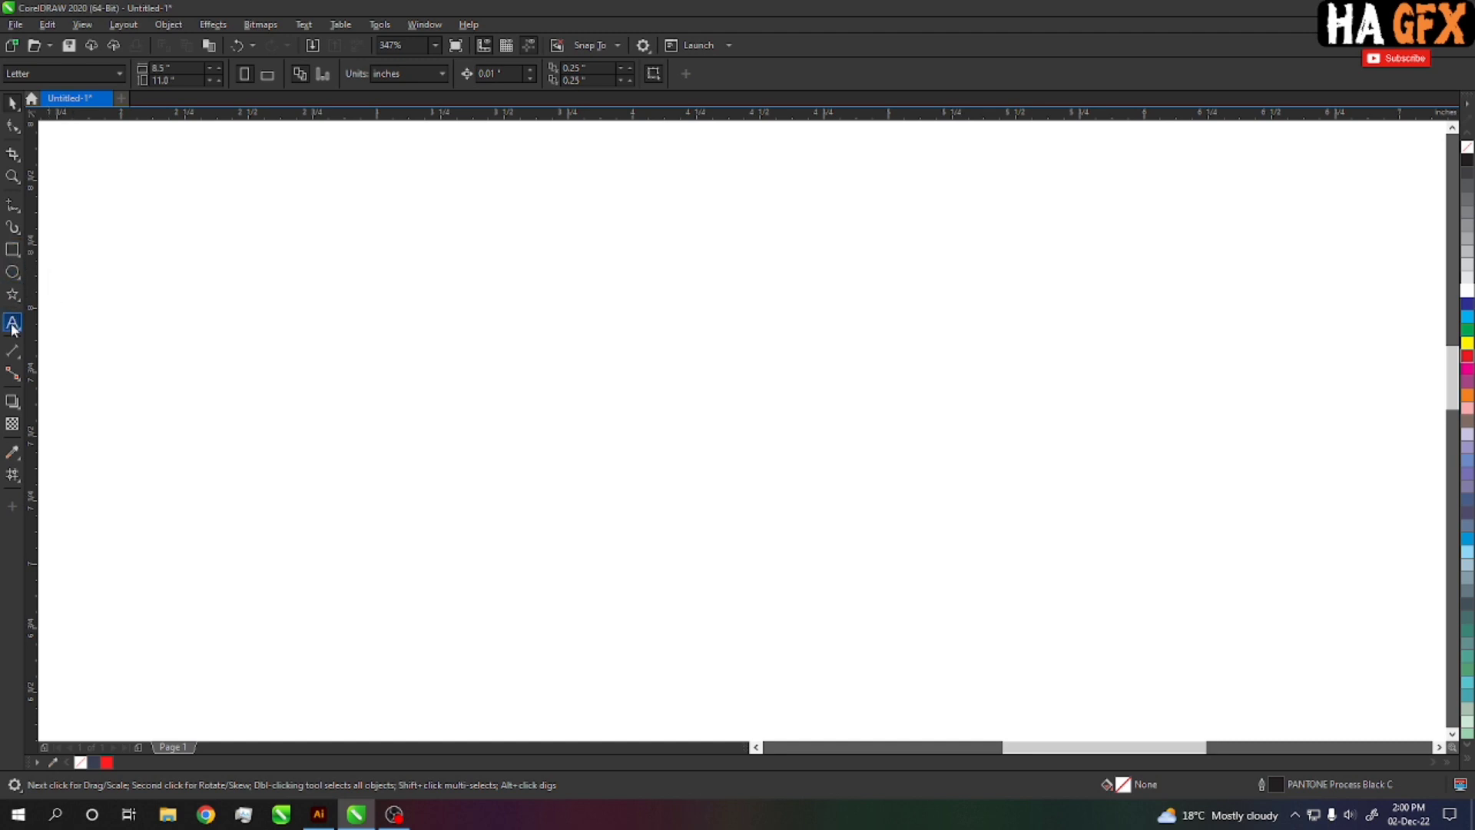
- Draw an inverted V polyline and drop a duplicate slightly below it
left_click(13, 206)
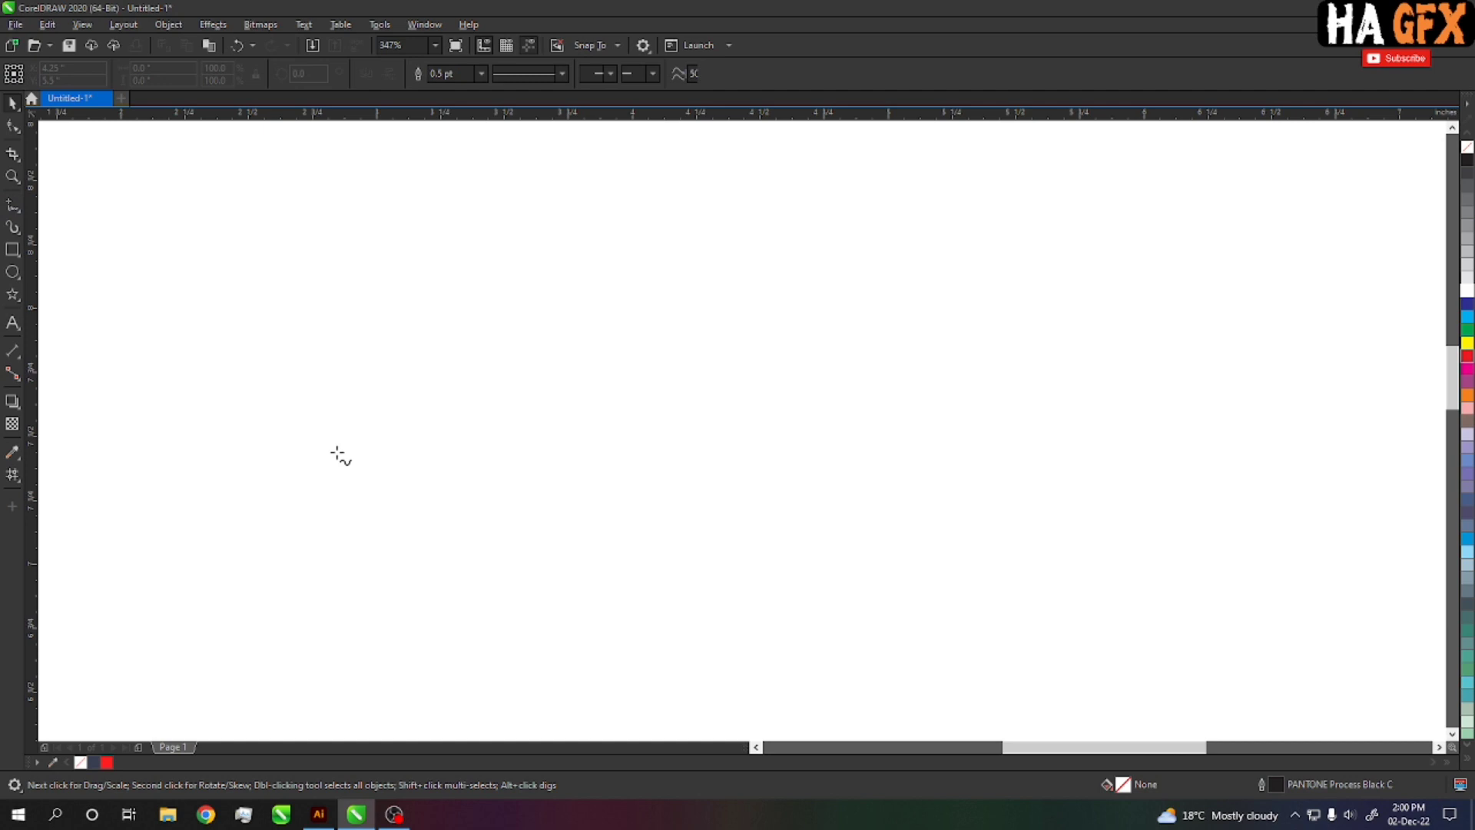
left_click(496, 443)
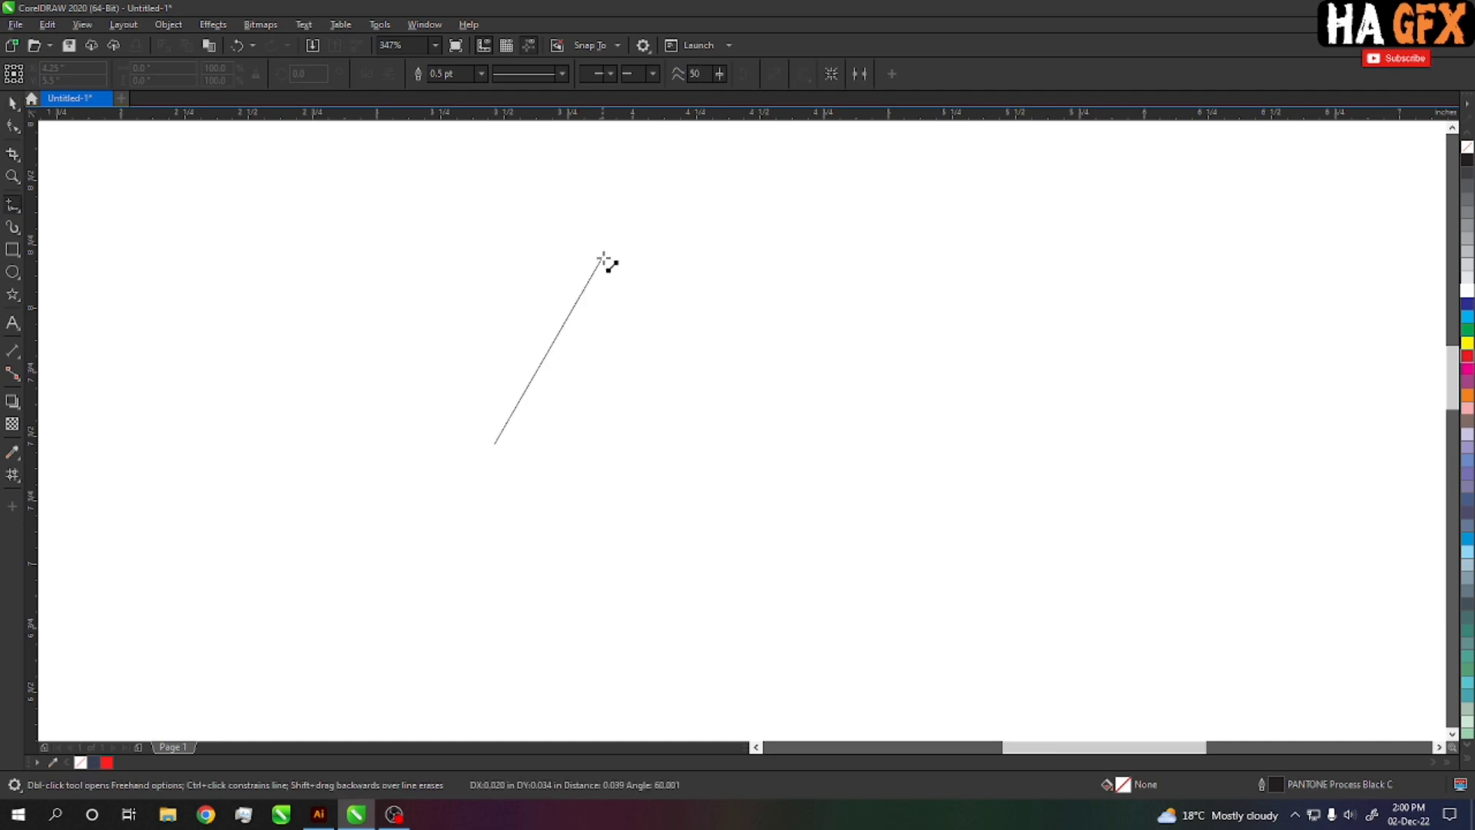
left_click(652, 176)
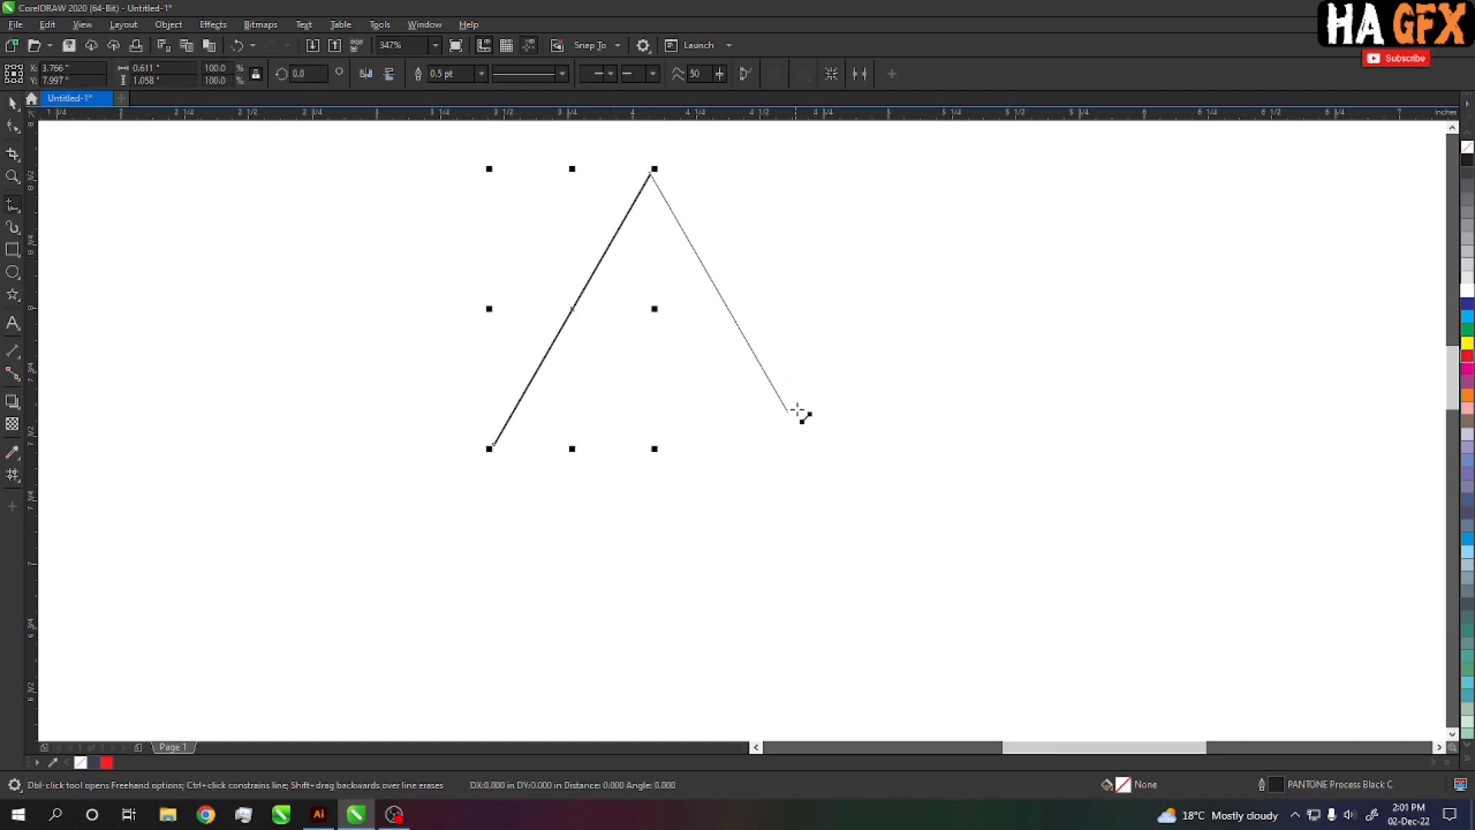
left_click(808, 450)
key("space")
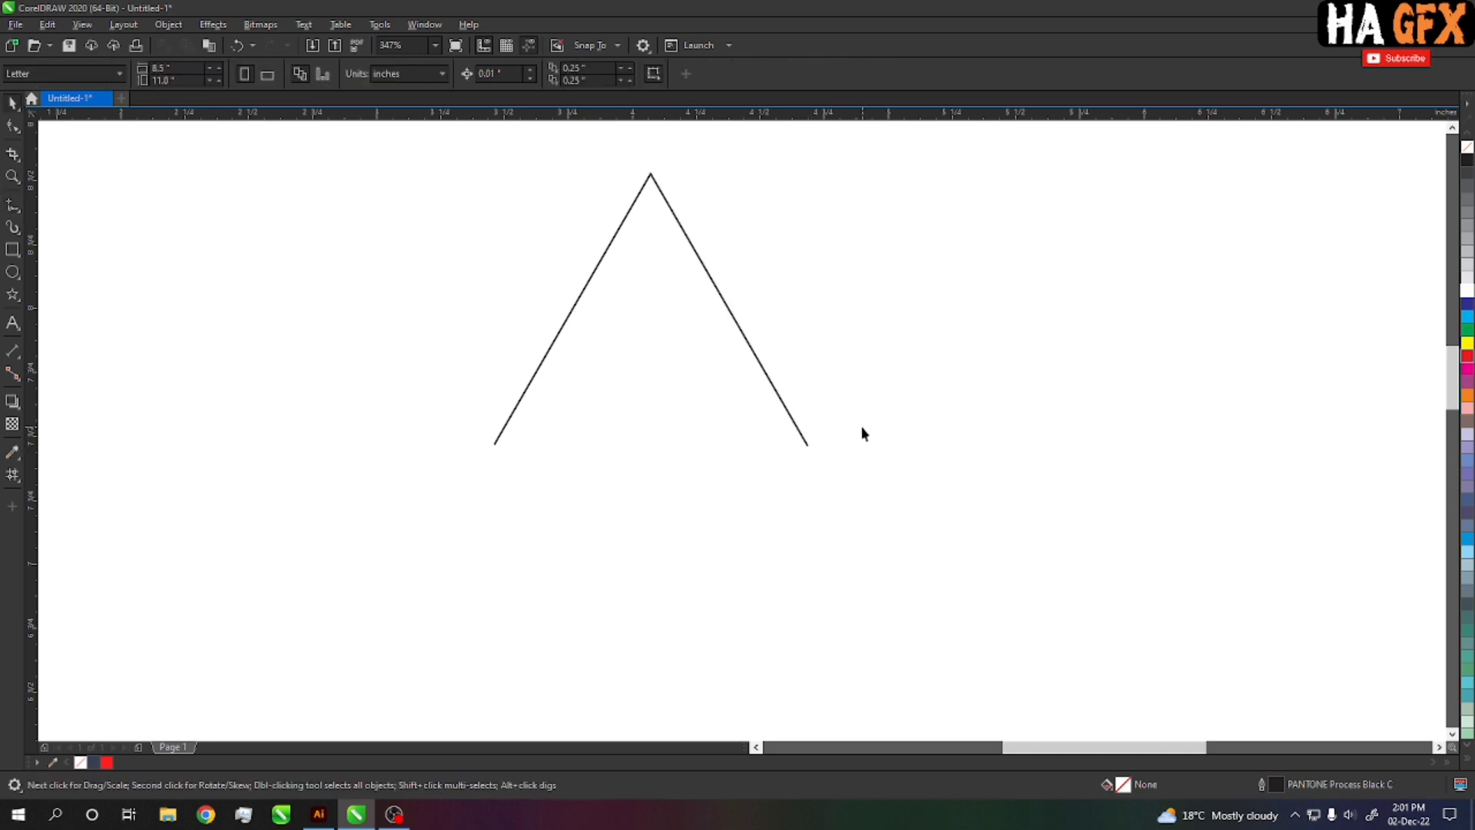
left_click_drag(774, 353, 776, 413)
right_click(777, 419)
- Combine both V lines and join their end nodes into a closed chevron band
left_click(802, 394, "shift")
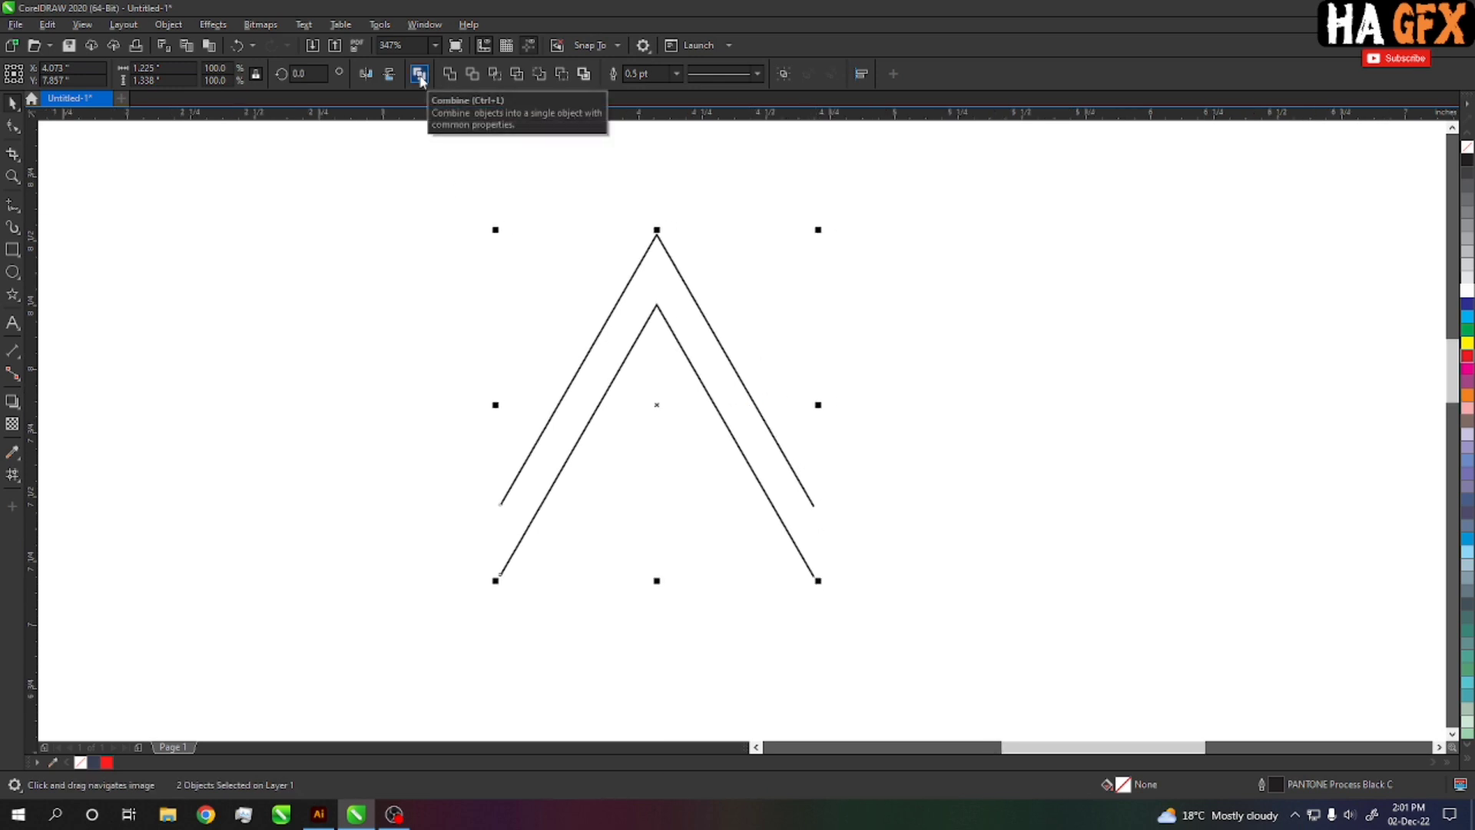
left_click(420, 75)
left_click(760, 408)
key("F10")
left_click_drag(693, 481, 693, 682)
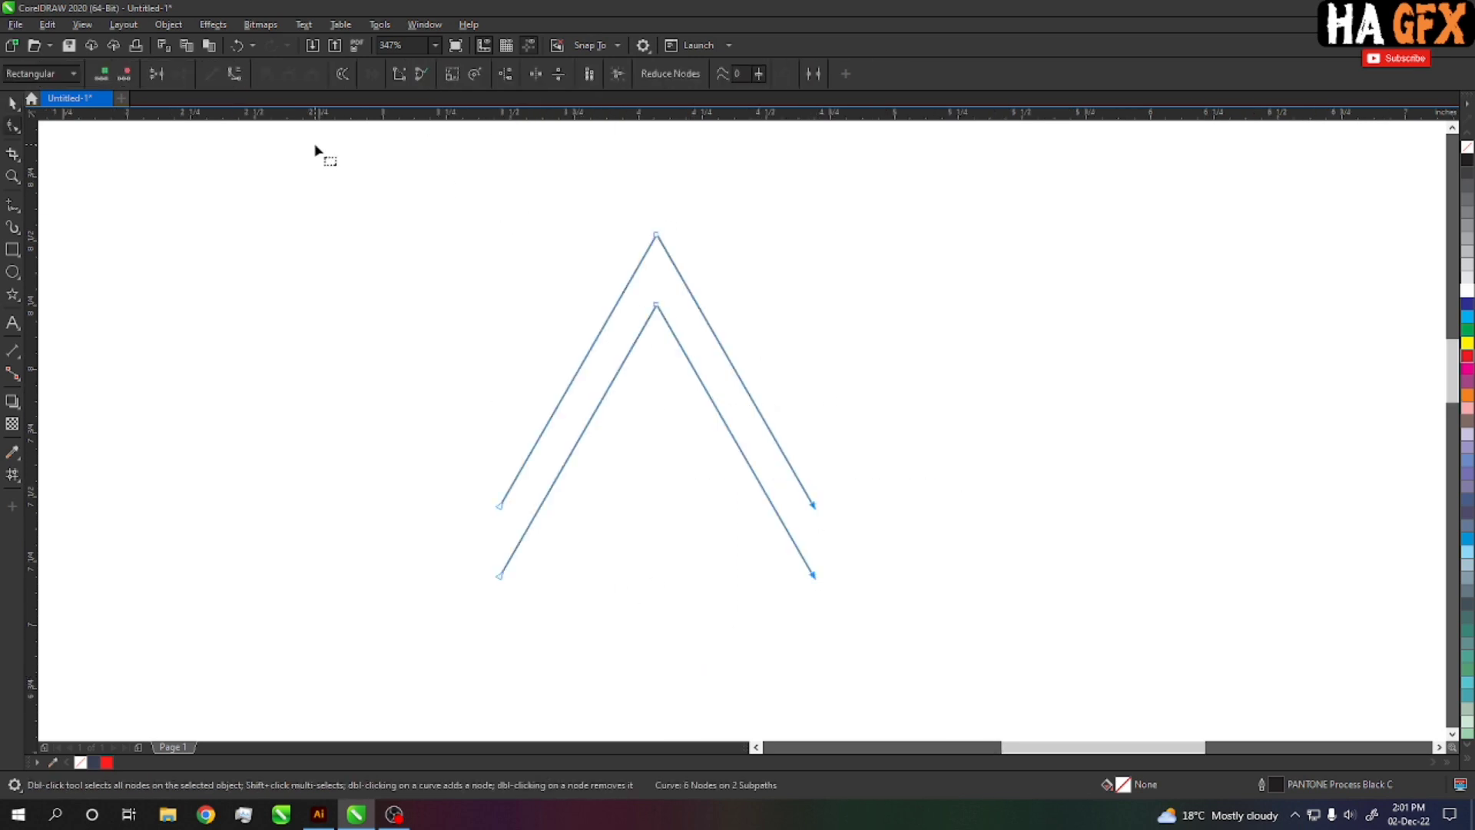
left_click(398, 77)
left_click(398, 77)
key("Escape")
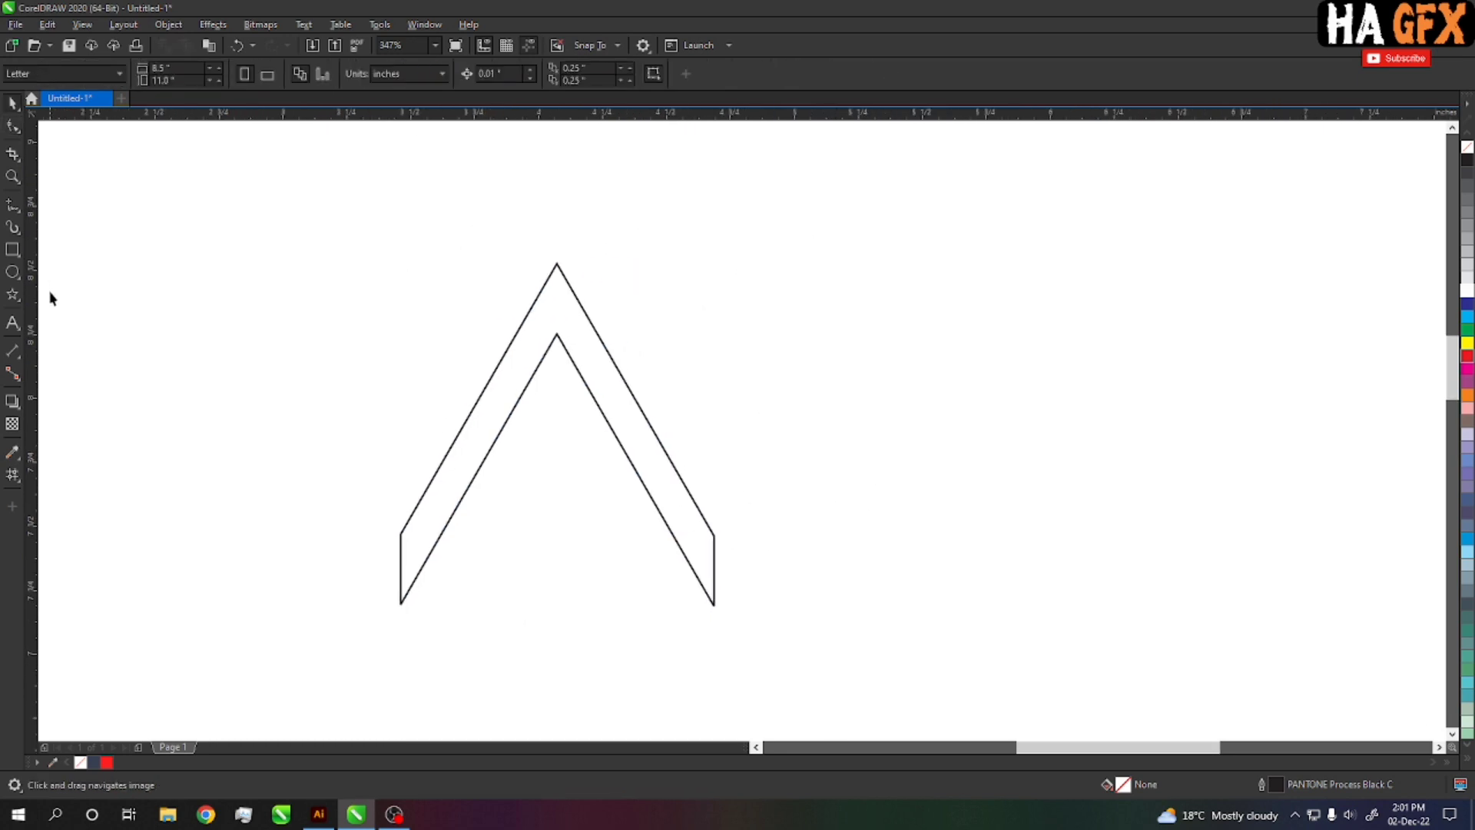
- Add a large bold letter C over the chevron's right arm and remove its fill
left_click(12, 323)
left_click(773, 457)
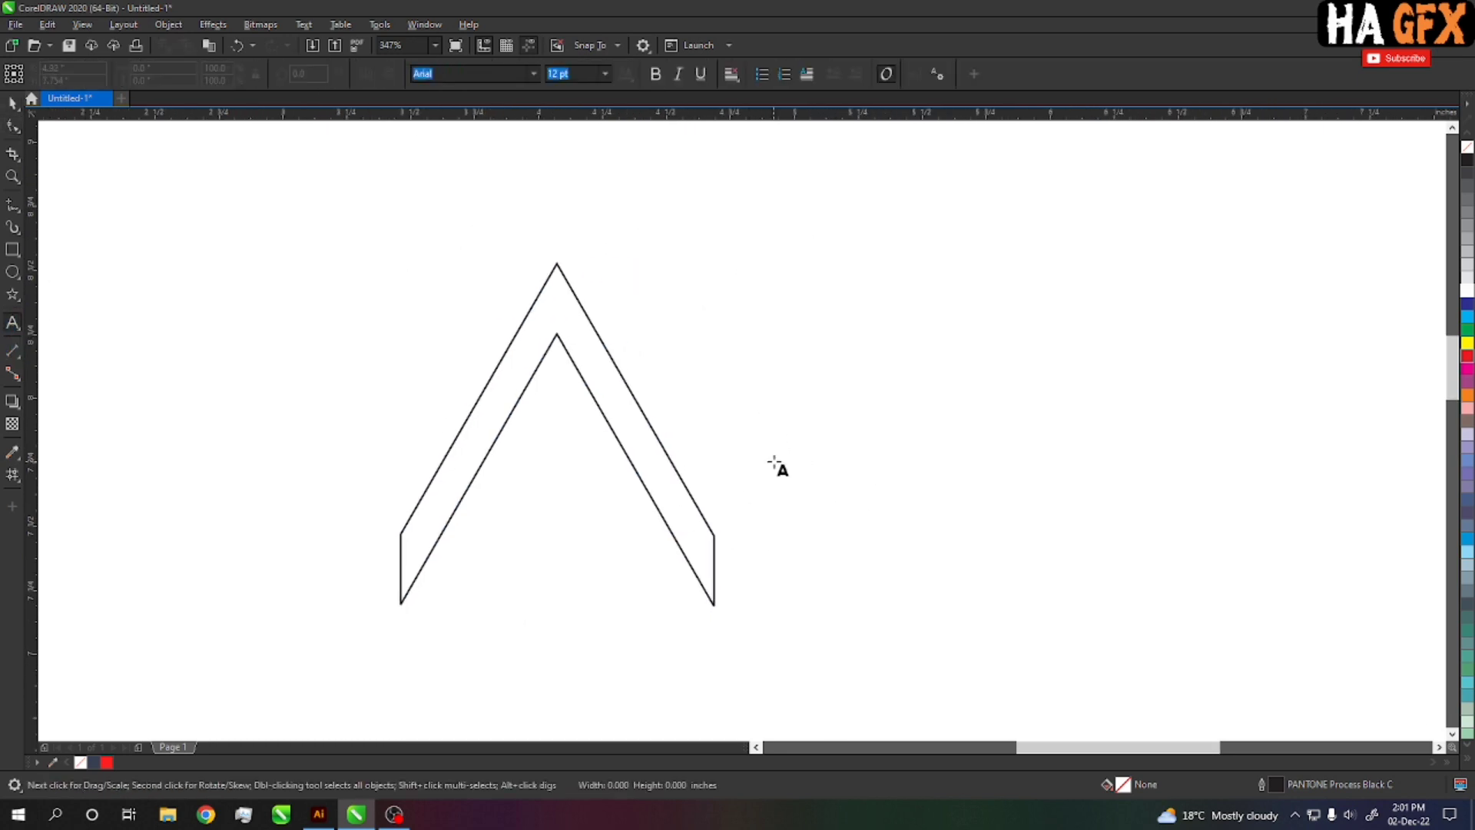
type("C")
key("ctrl+space")
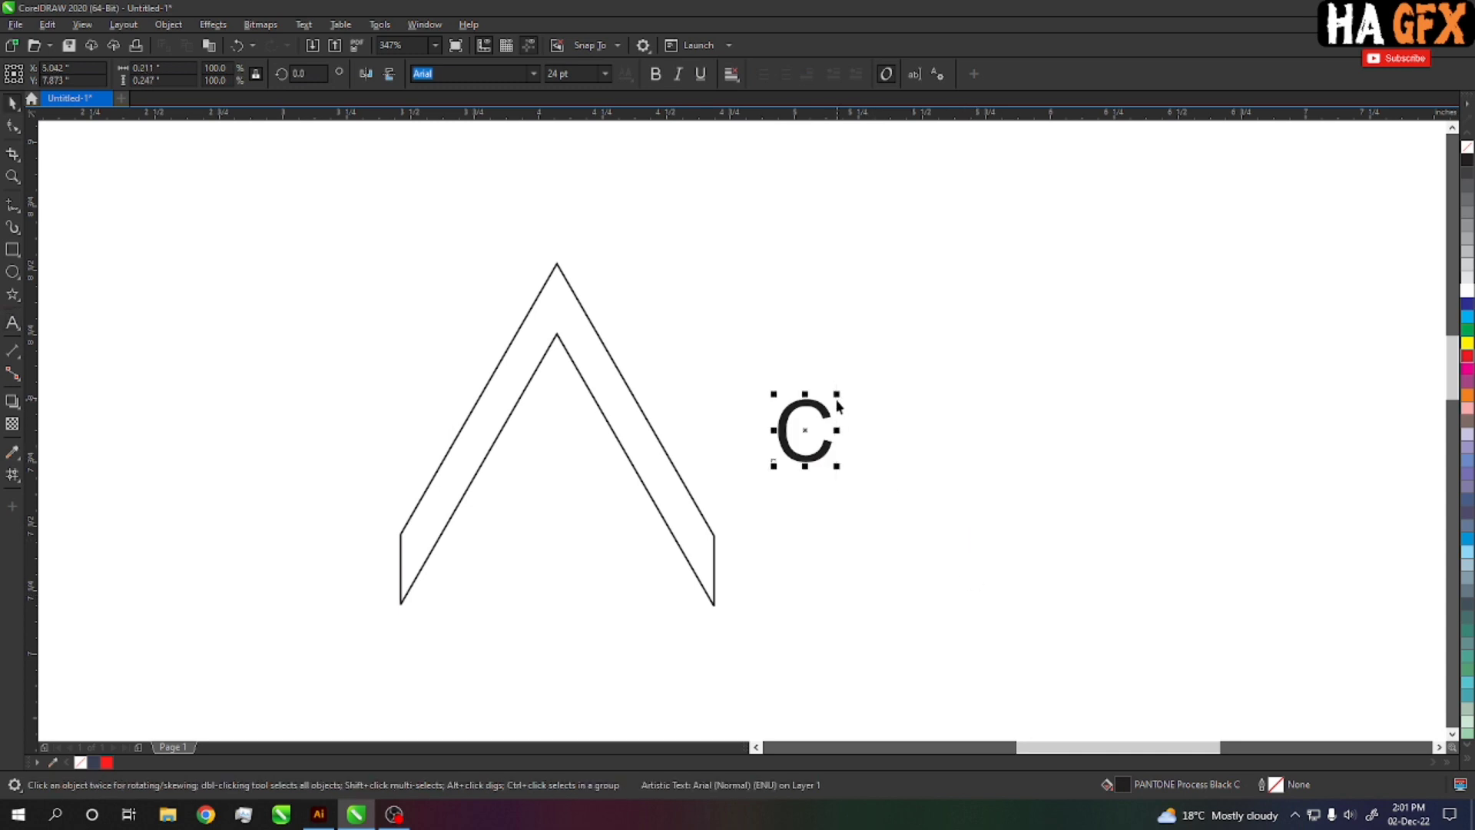
mouse_move(838, 388)
left_mouse_down()
mouse_move(1014, 309)
mouse_move(914, 304)
mouse_move(766, 425)
left_mouse_up()
left_click(653, 77)
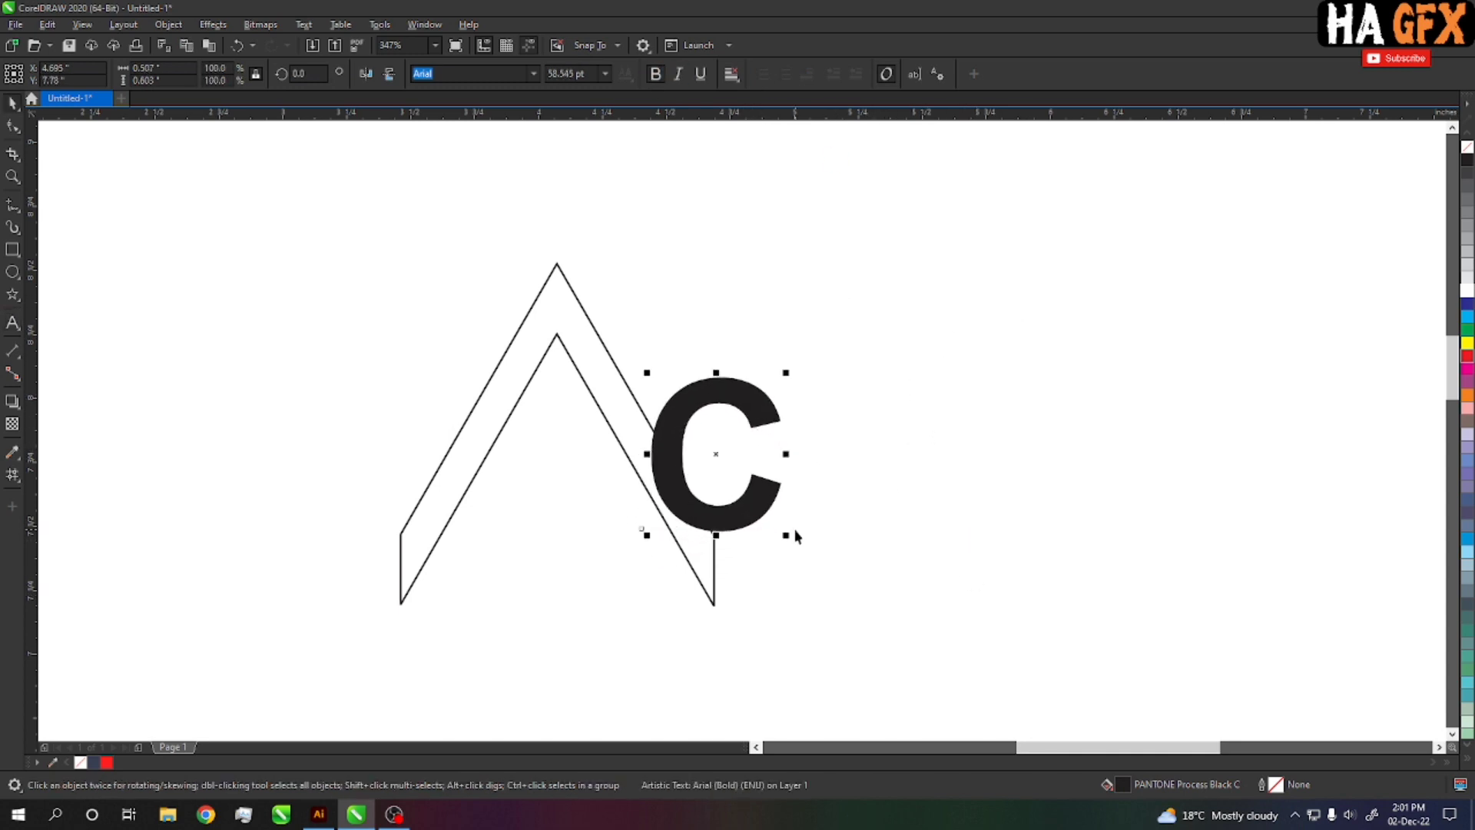
left_click_drag(785, 536, 898, 635)
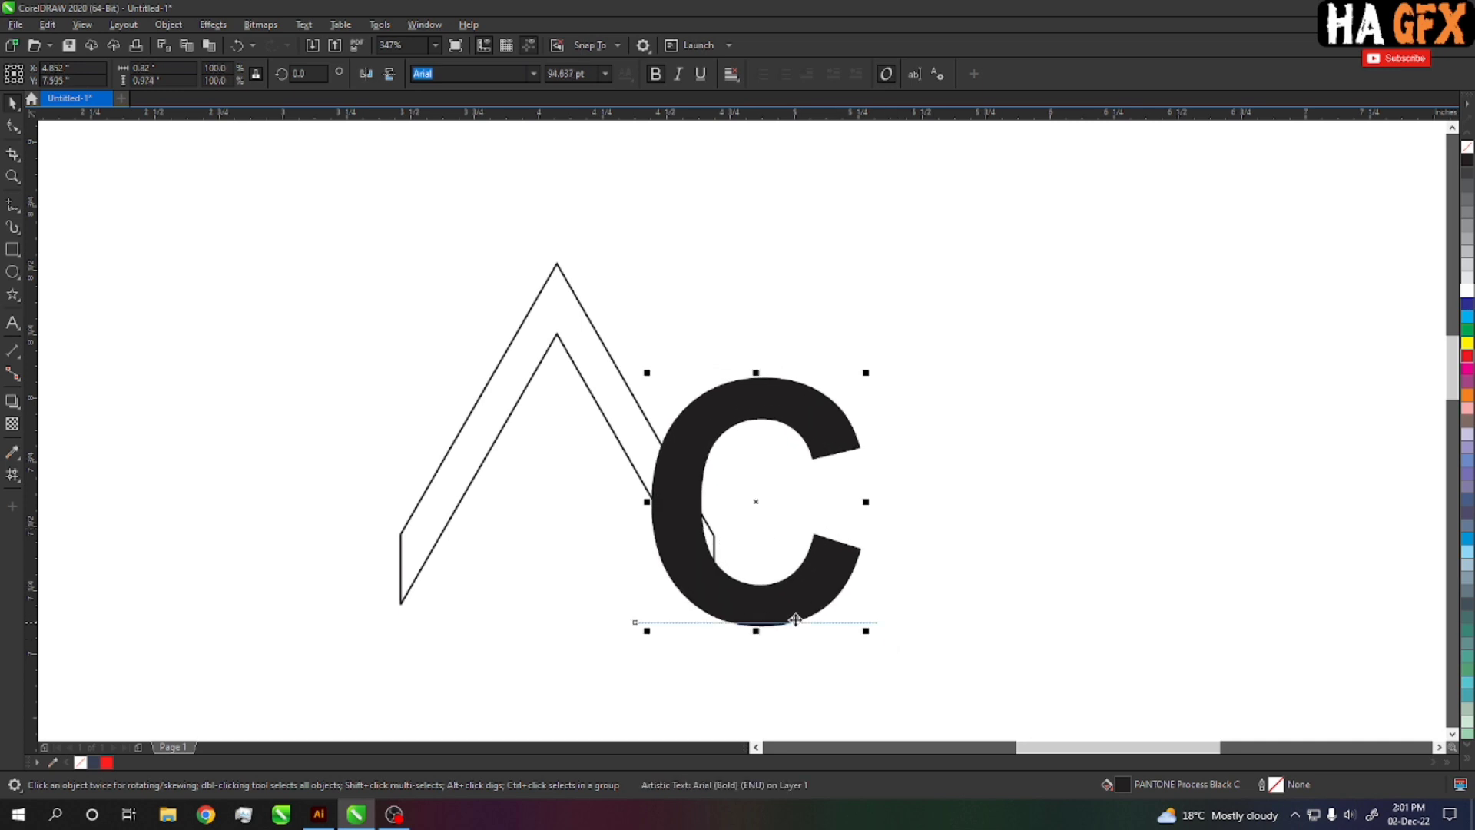
scroll(795, 615, "up", 3)
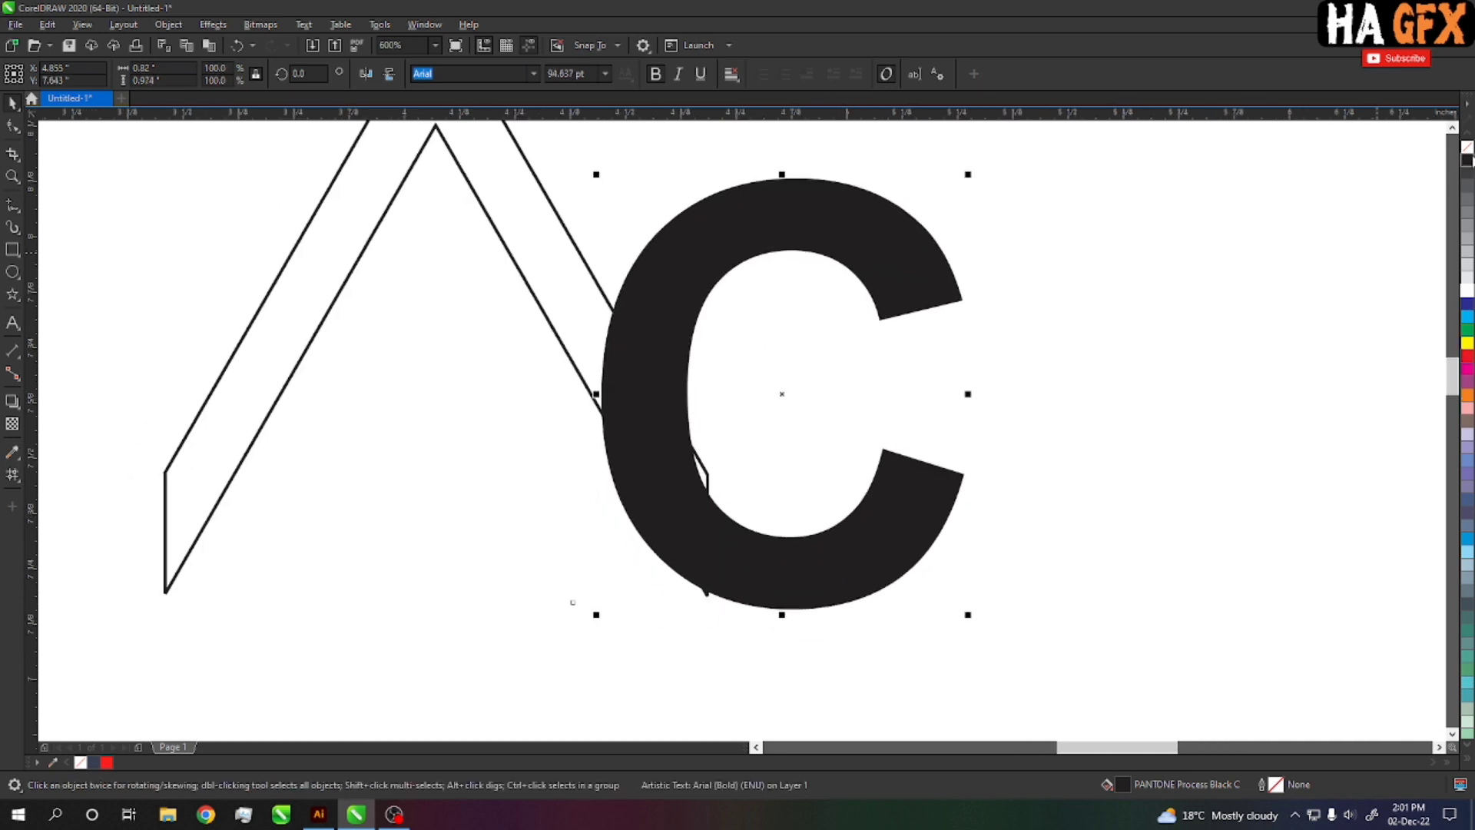
left_click(1468, 146)
- Give the C a black outline, convert it to curves, and shrink it to 83.5% over the arm
right_click(1468, 160)
key("ctrl+q")
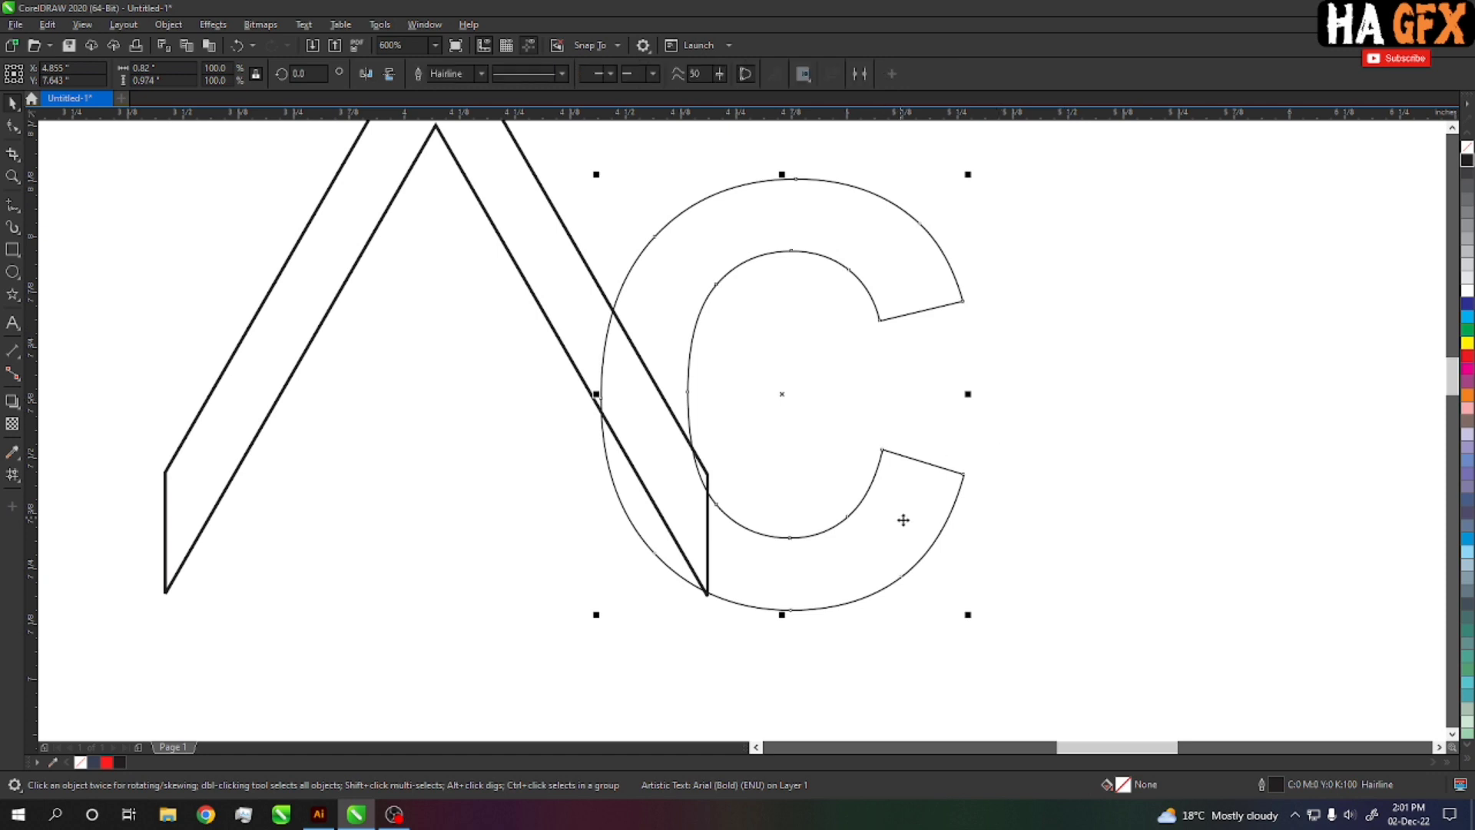
scroll(947, 227, "up", 1)
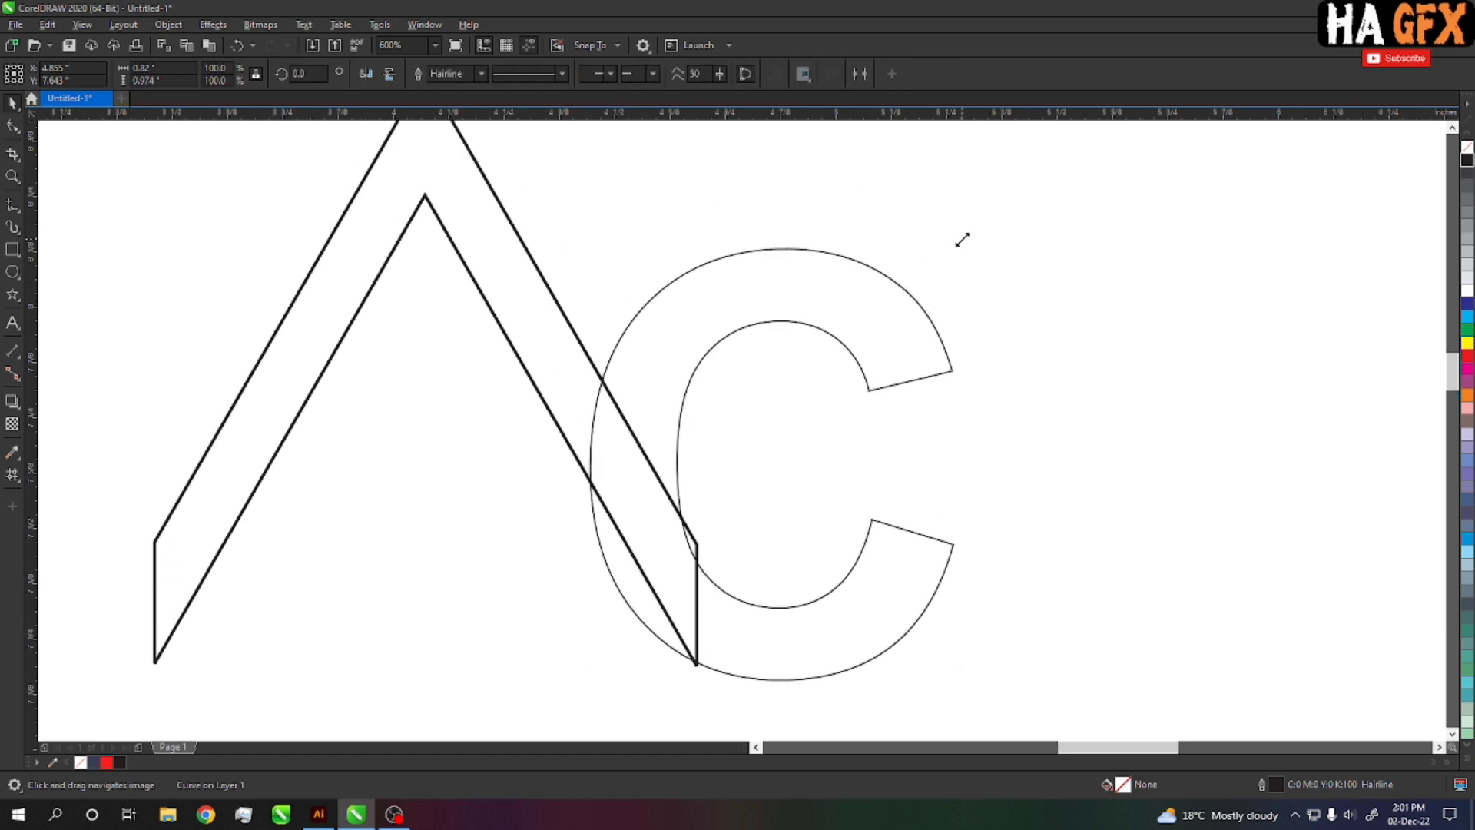
left_click_drag(953, 243, 895, 316)
left_click_drag(825, 622, 837, 576)
scroll(731, 637, "up", 2)
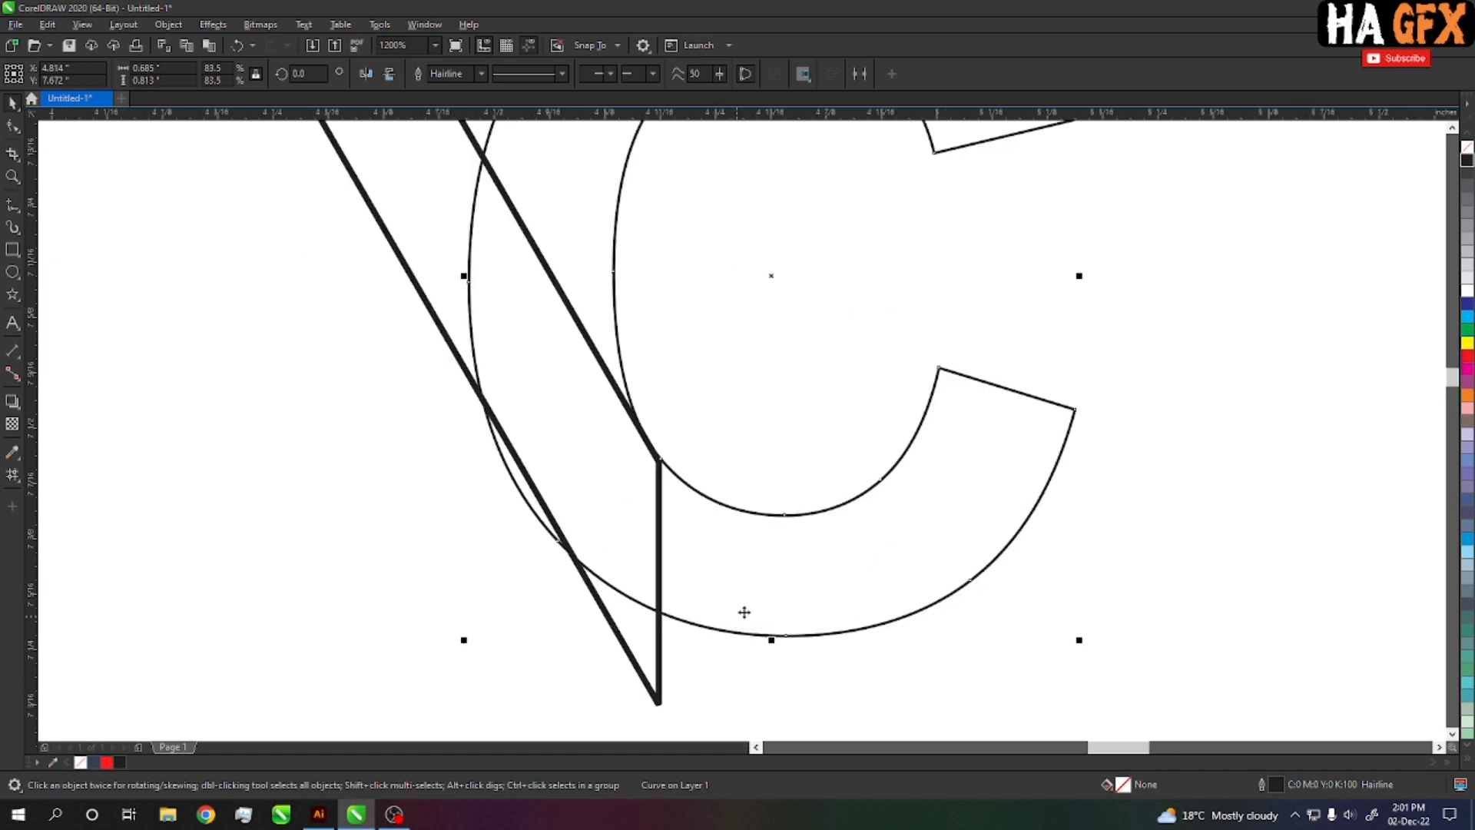
scroll(763, 595, "down", 2)
- Nudge the C slightly down and right so it sits against the chevron
key("z")
left_click_drag(477, 306, 987, 642)
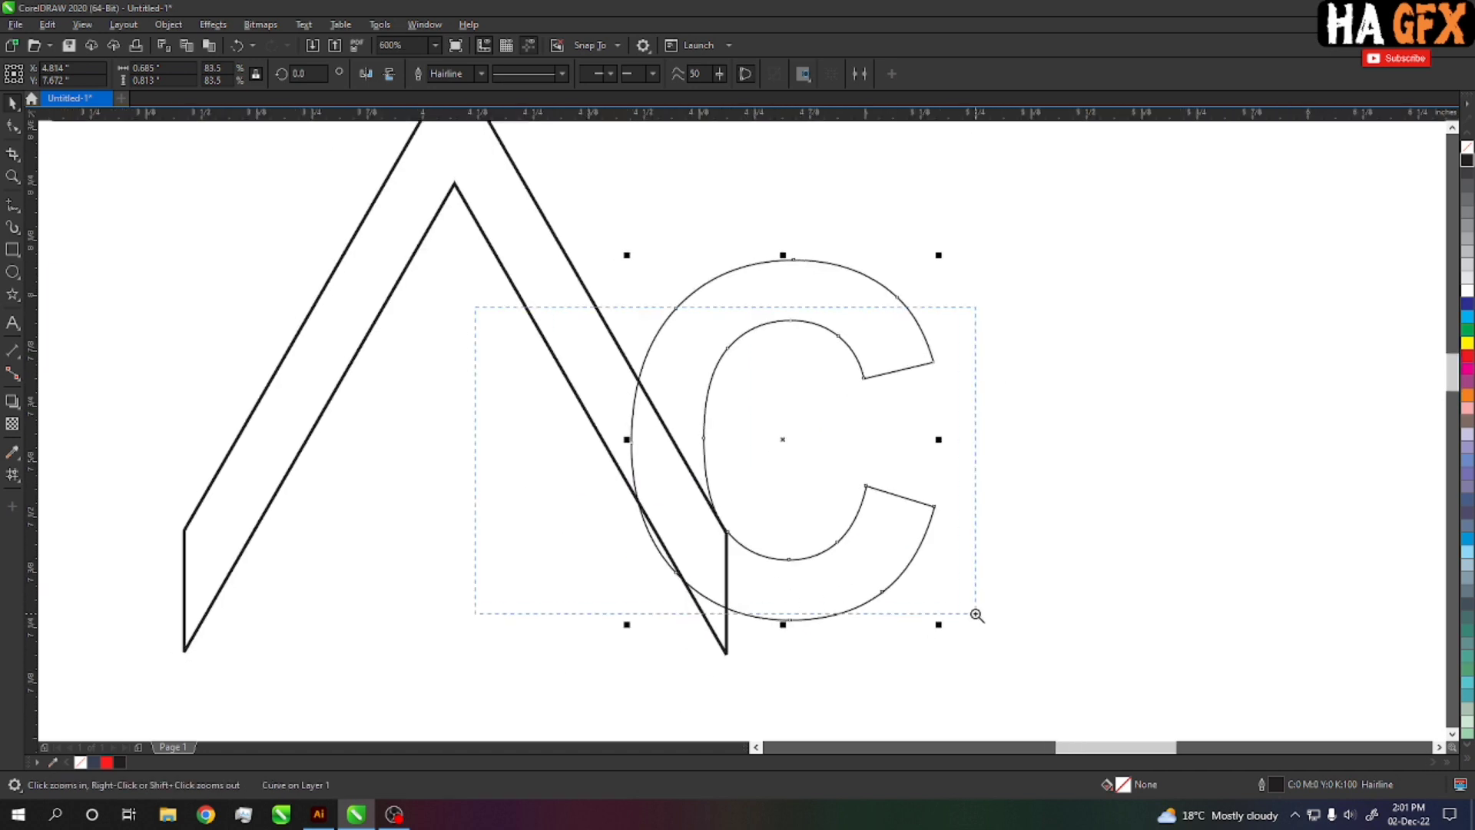
scroll(751, 592, "up", 2)
key("space")
left_click_drag(750, 593, 759, 609)
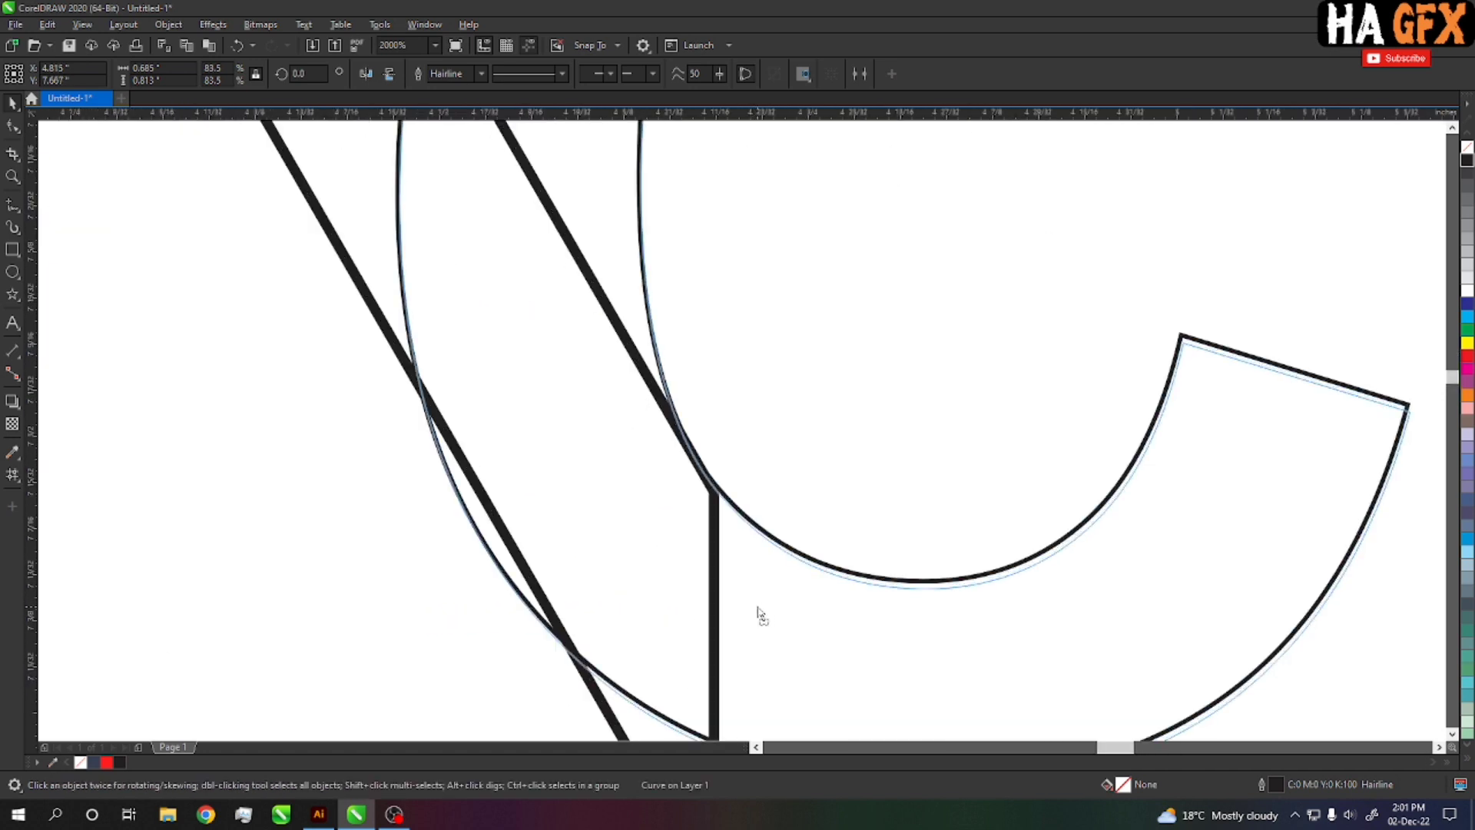
scroll(758, 607, "down", 2)
scroll(771, 615, "down", 2)
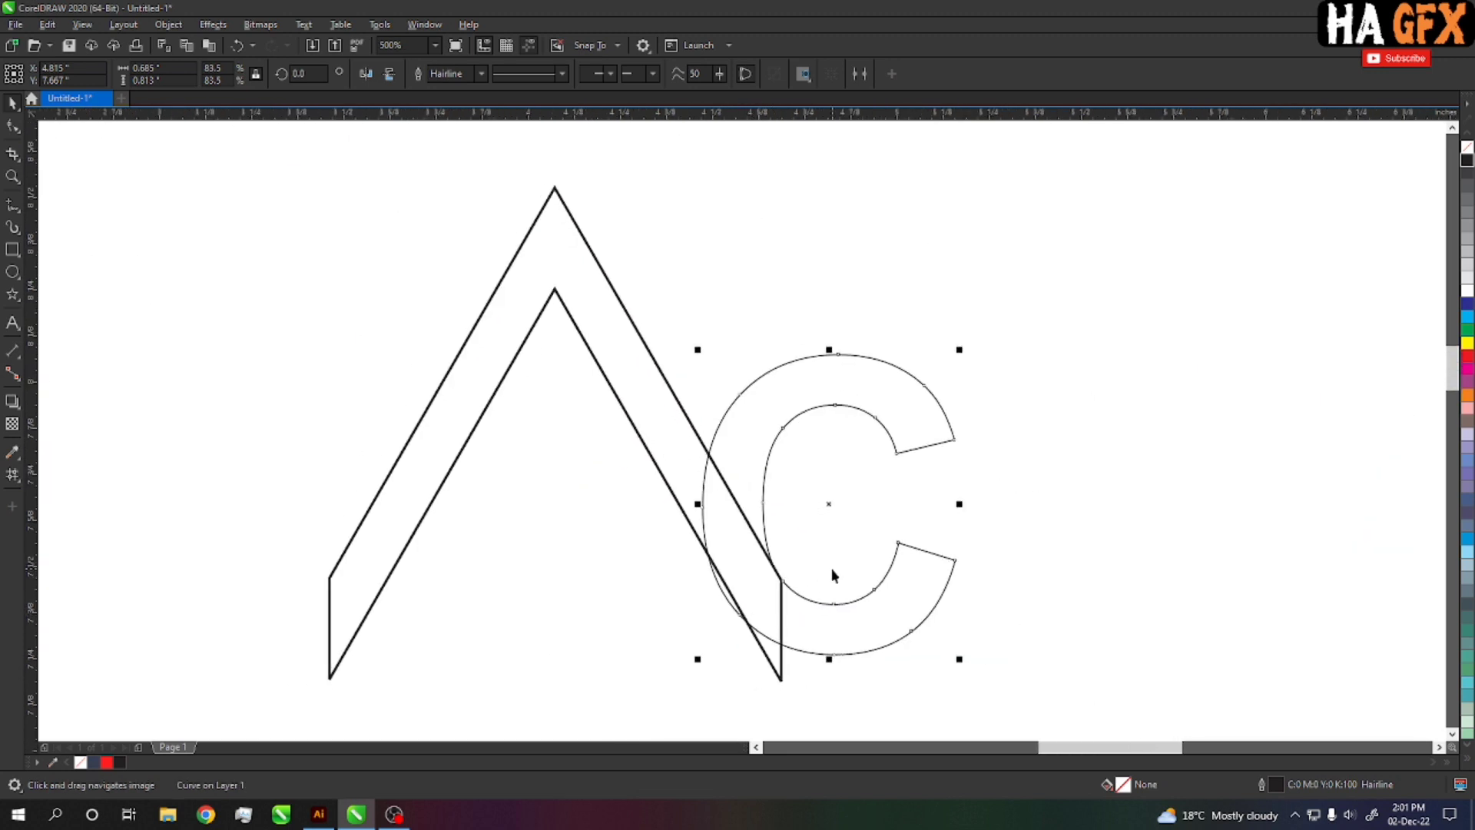
key("F10")
left_click_drag(1045, 498, 1031, 520)
key("space")
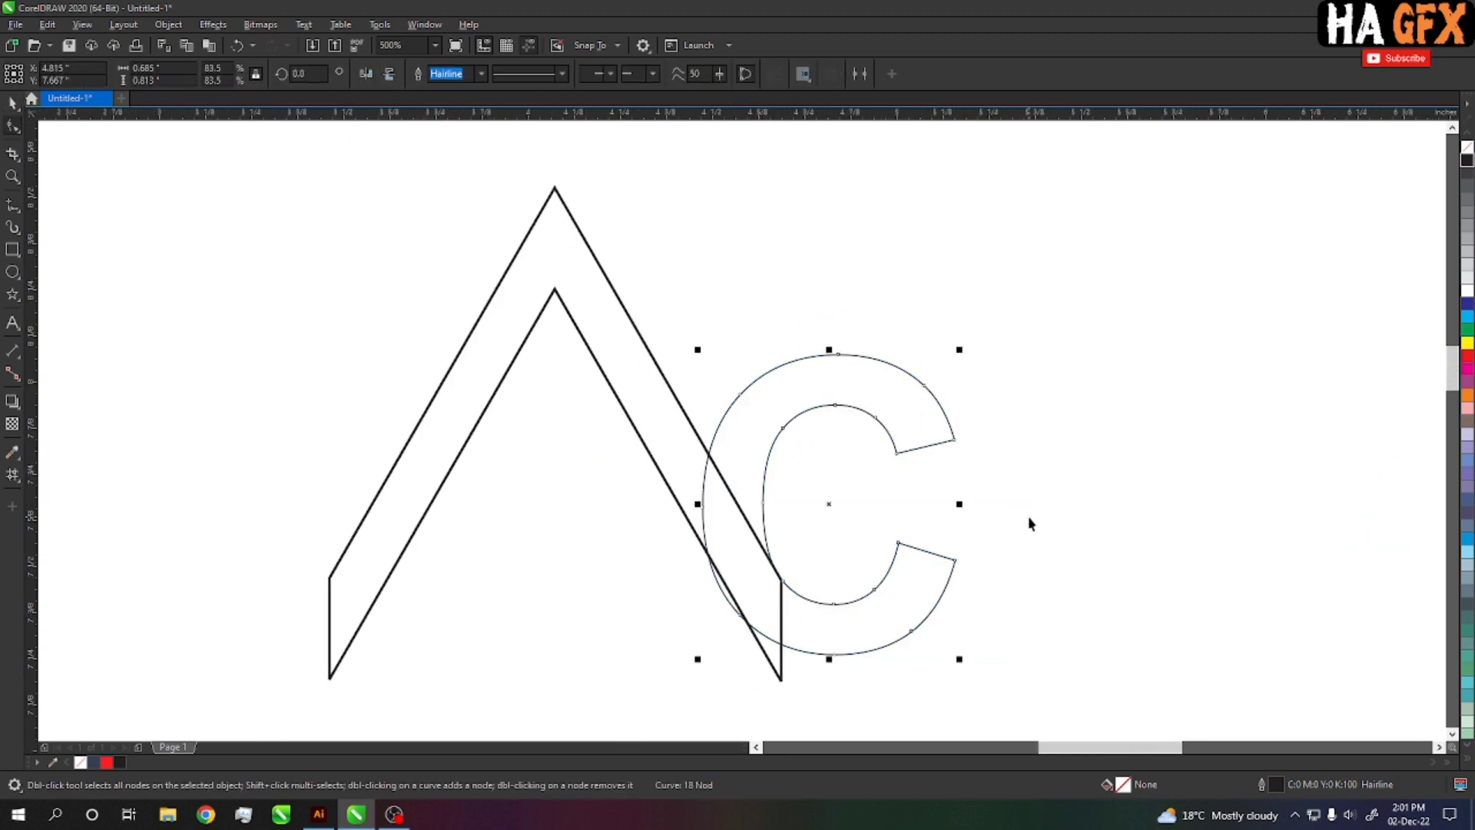
key("Escape")
- Trim away the C's upper half with a rectangle reshaped along the chevron arm
key("F6")
mouse_move(672, 325)
left_mouse_down()
mouse_move(1034, 557)
mouse_move(1030, 531)
left_mouse_up()
key("space")
key("ctrl+q")
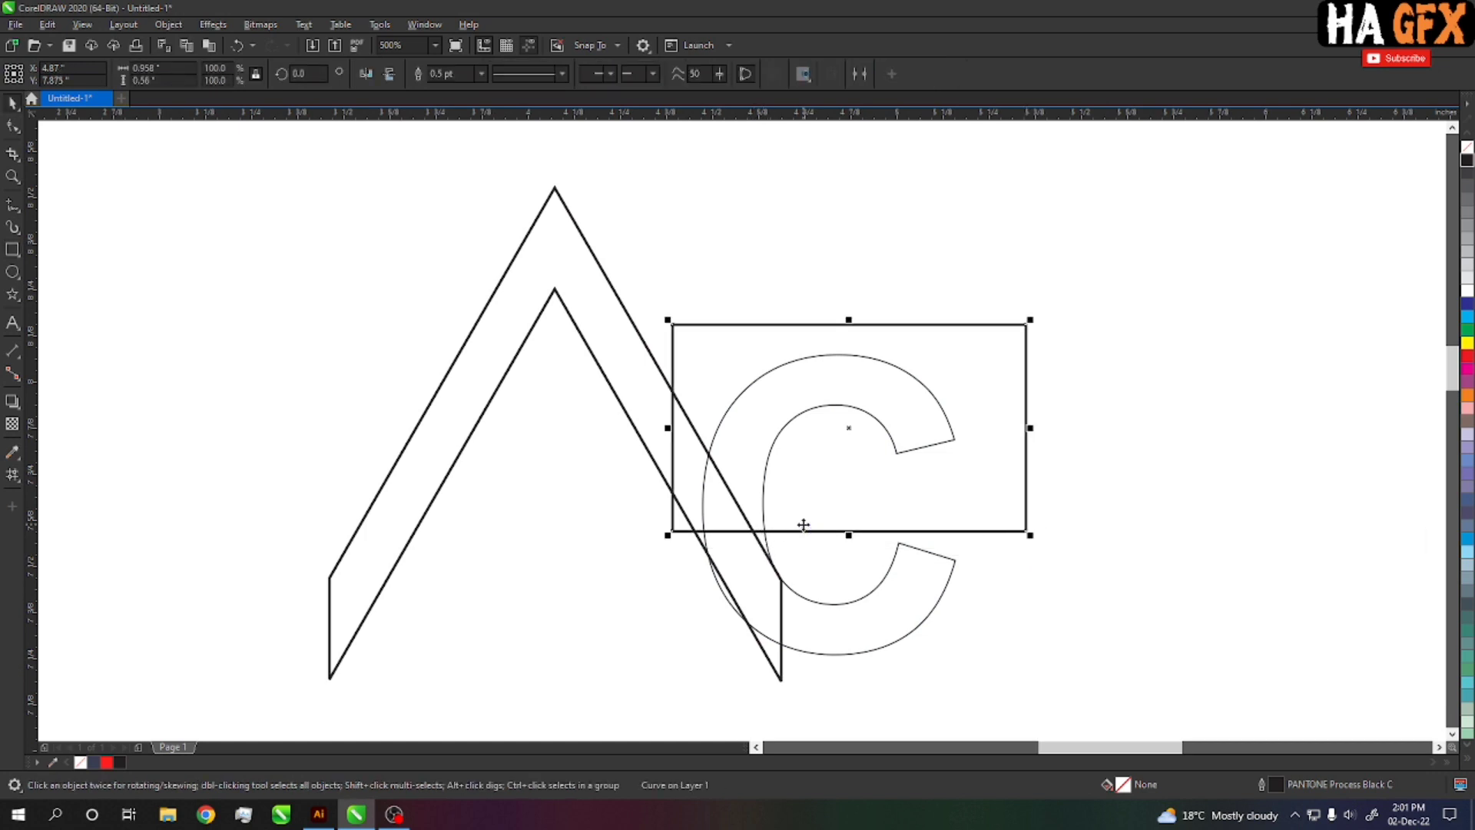
key("F10")
double_click(806, 530)
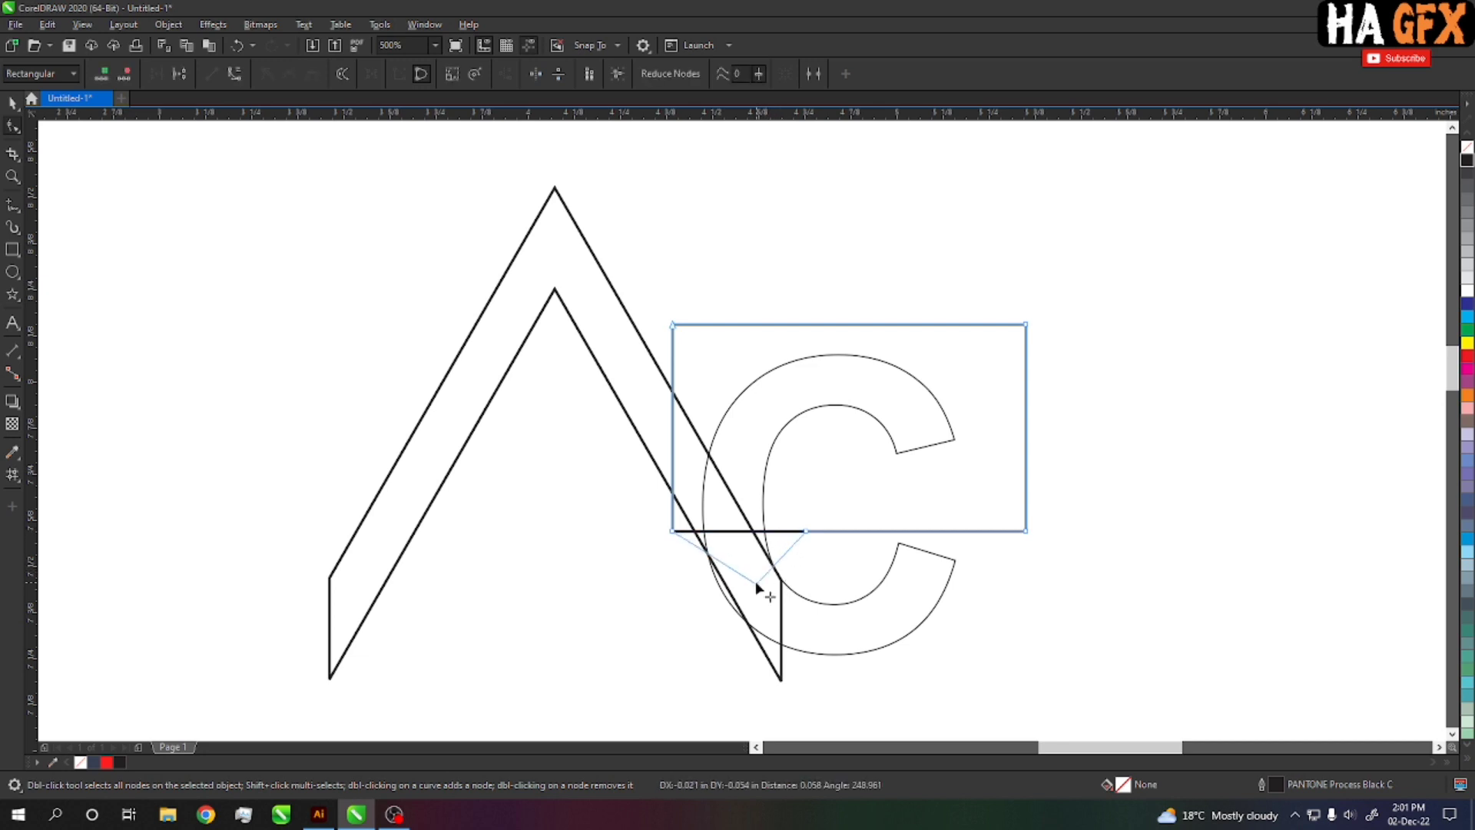
left_click_drag(780, 532, 765, 578)
mouse_move(673, 531)
left_mouse_down()
mouse_move(695, 494)
mouse_move(683, 484)
left_mouse_up()
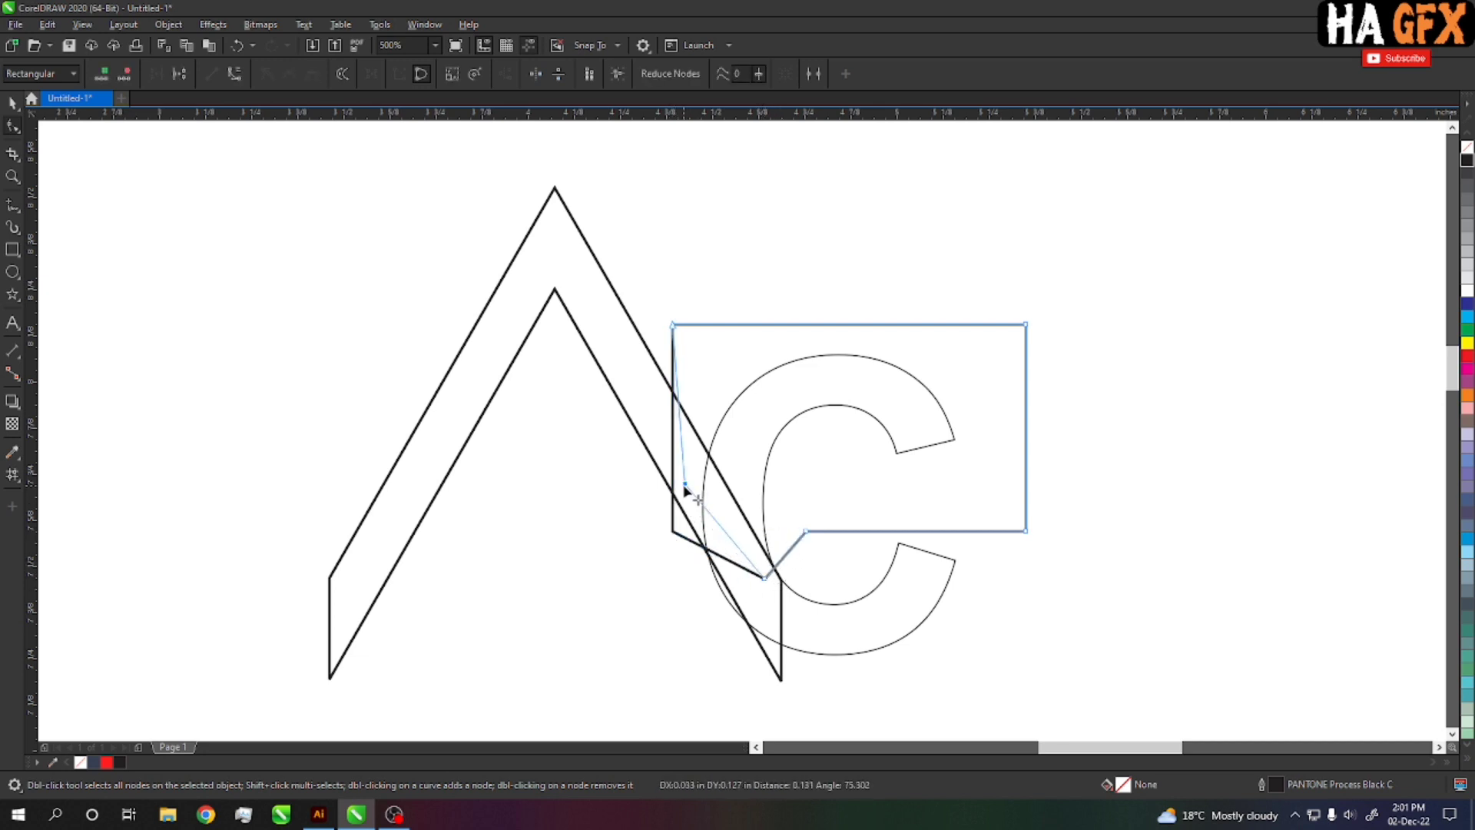
key("space")
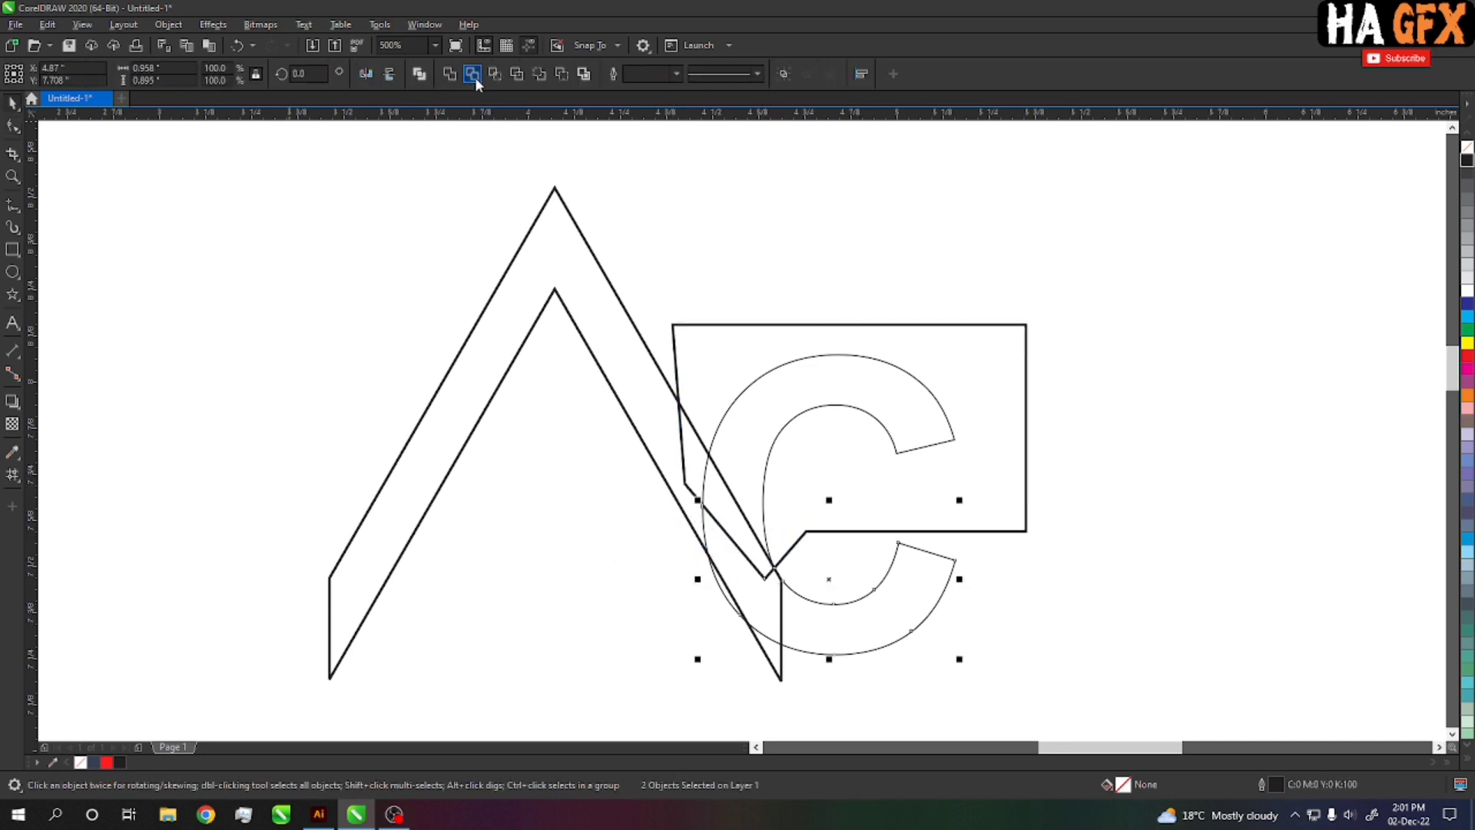
left_click(473, 74)
key("Delete")
- Pull the chevron's lower right corner up to the C and weld them into one outline
left_click(770, 644)
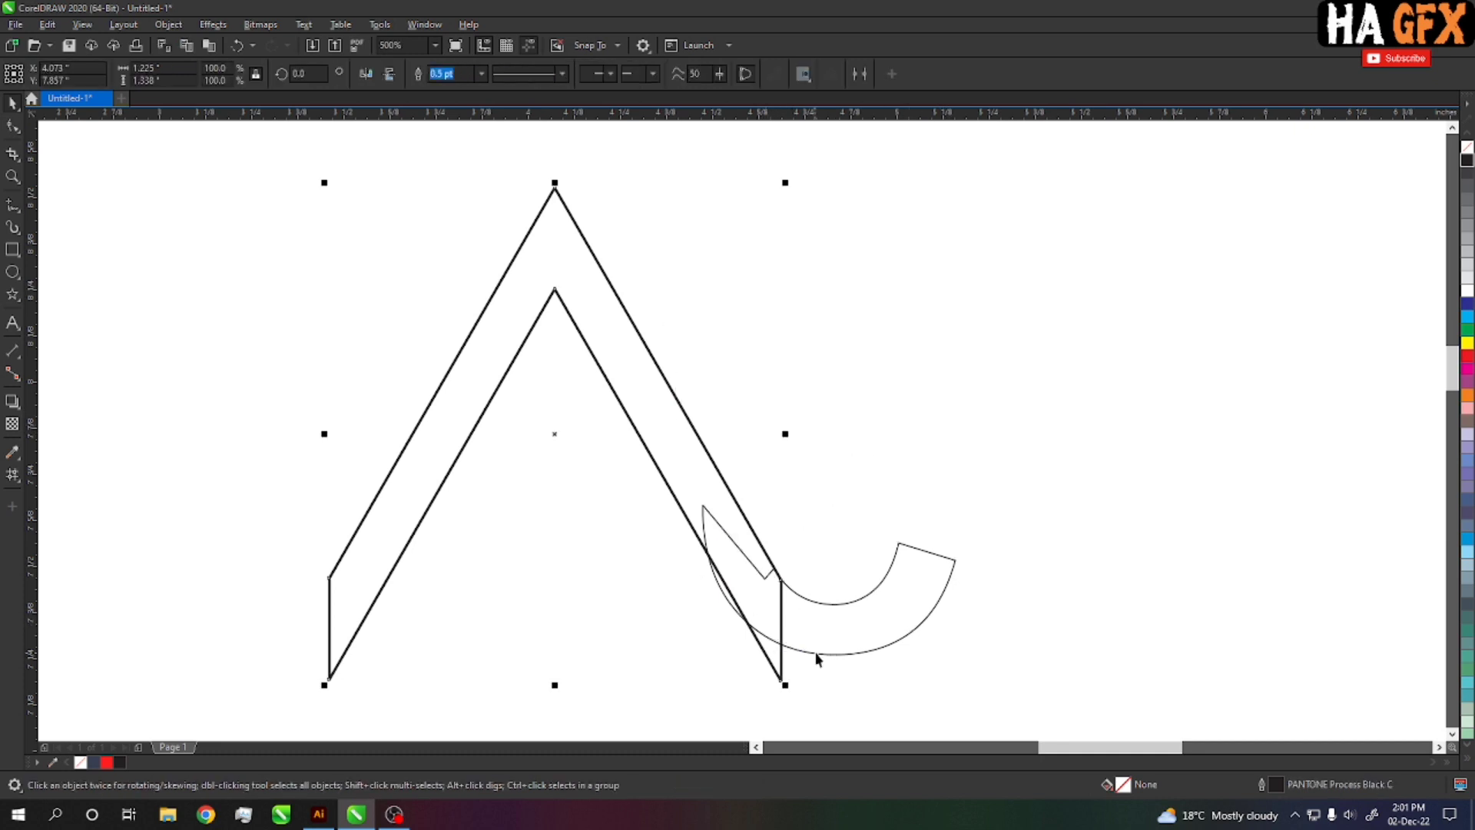
left_click(817, 651, "shift")
scroll(805, 674, "up", 1)
key("F10")
left_click(734, 645)
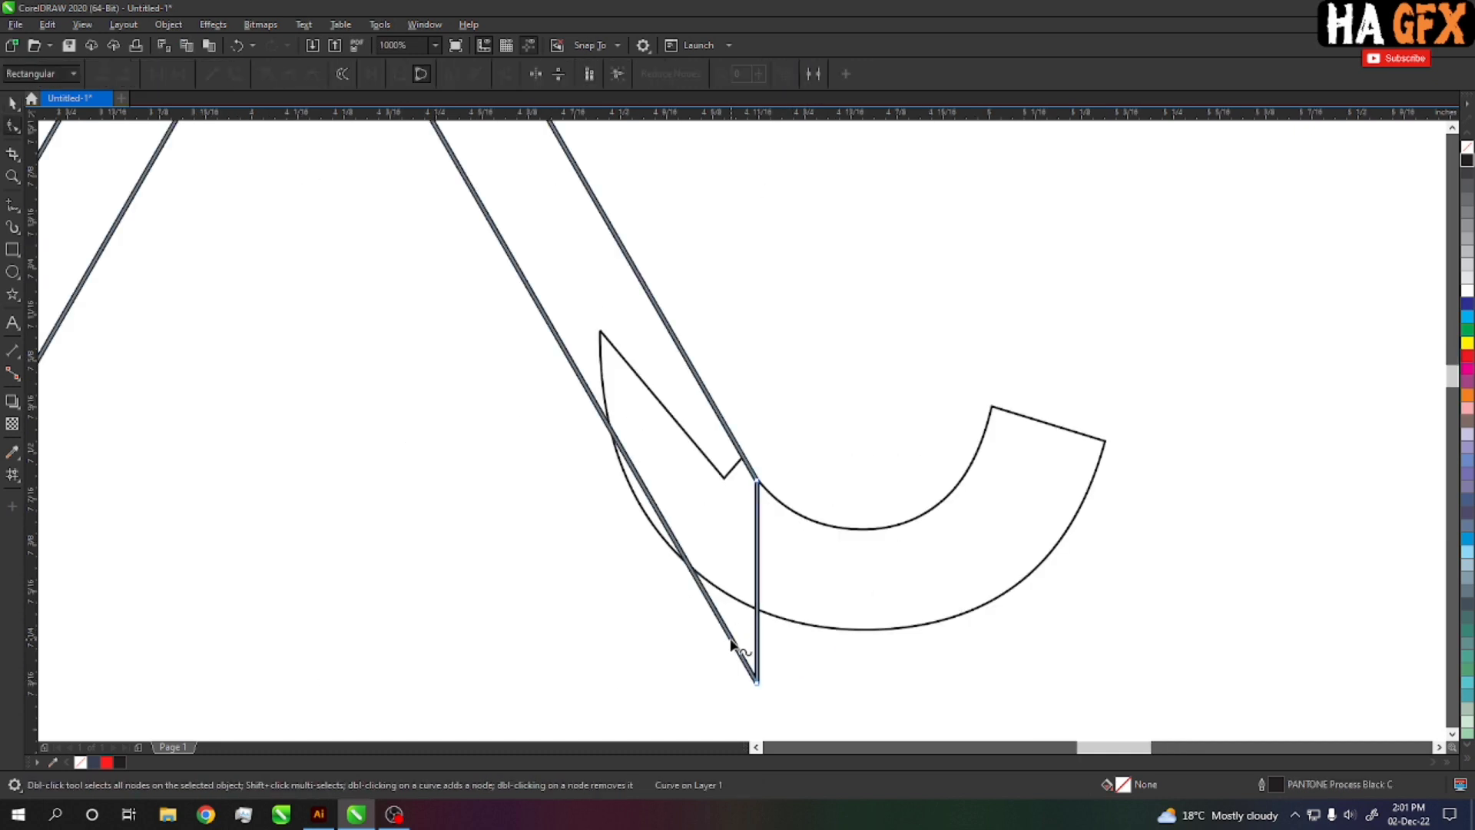
double_click(667, 530)
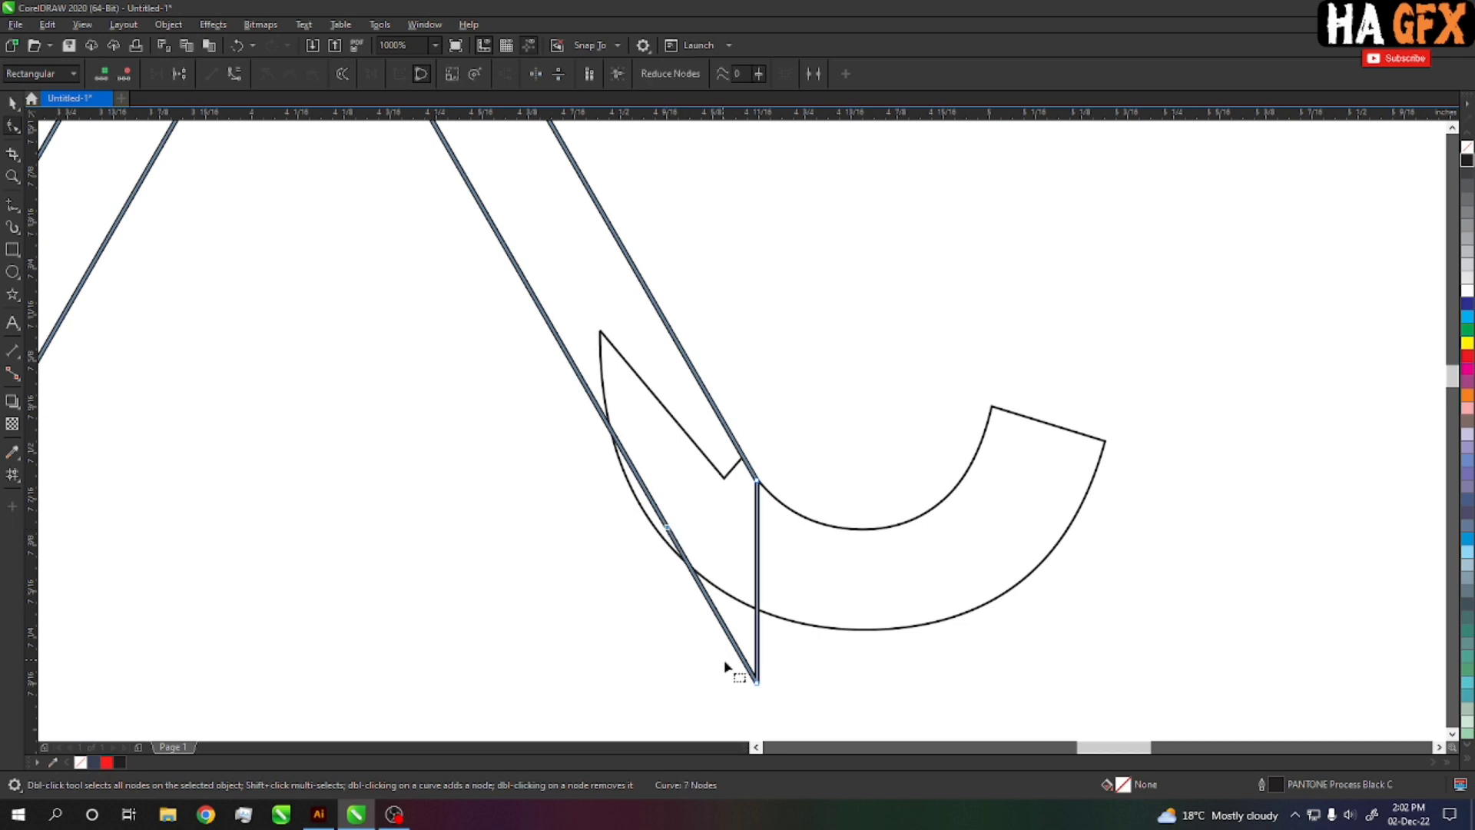
left_click_drag(757, 682, 751, 569)
key("space")
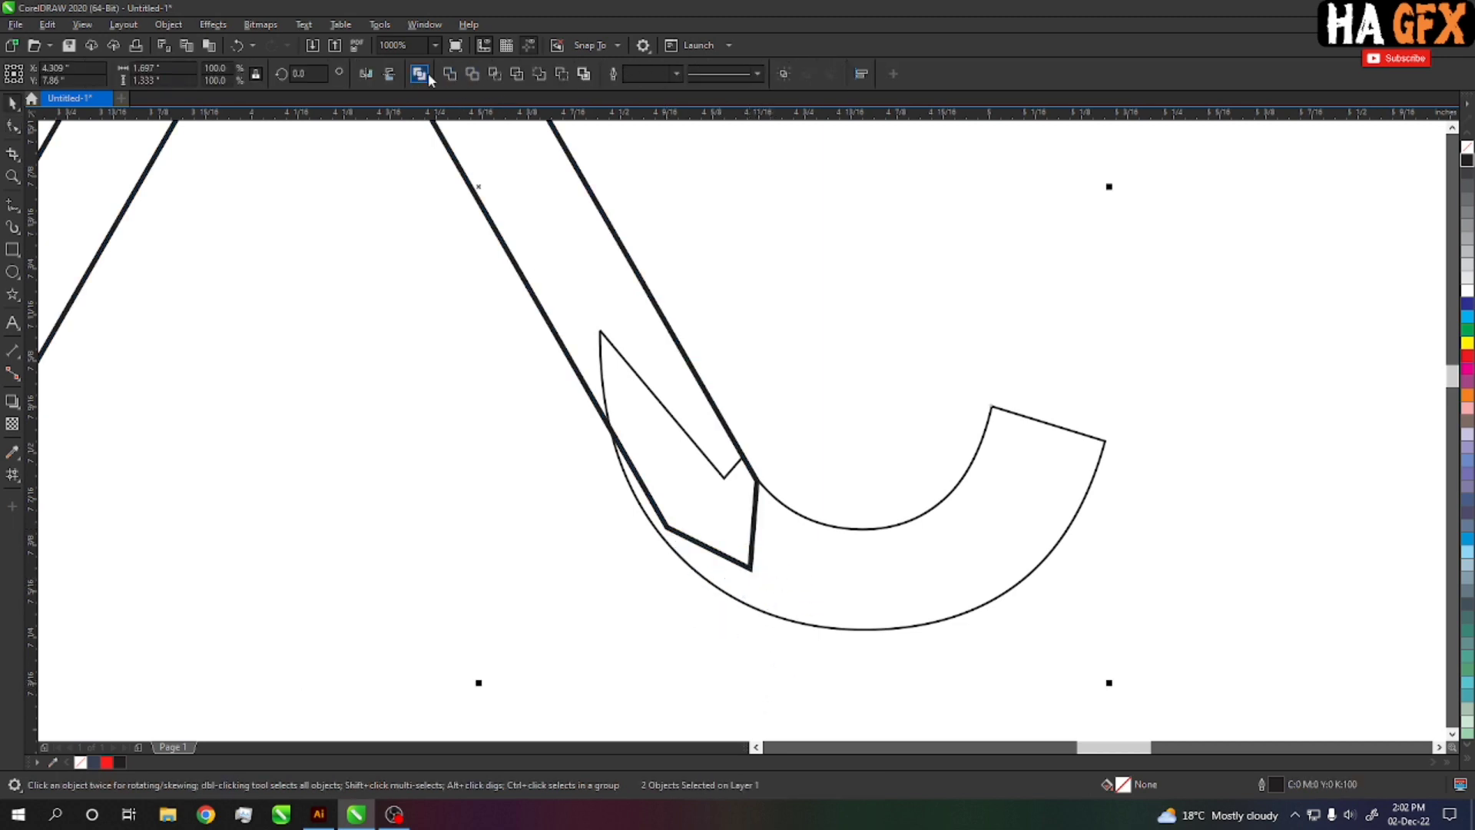
left_click(450, 74)
key("F10")
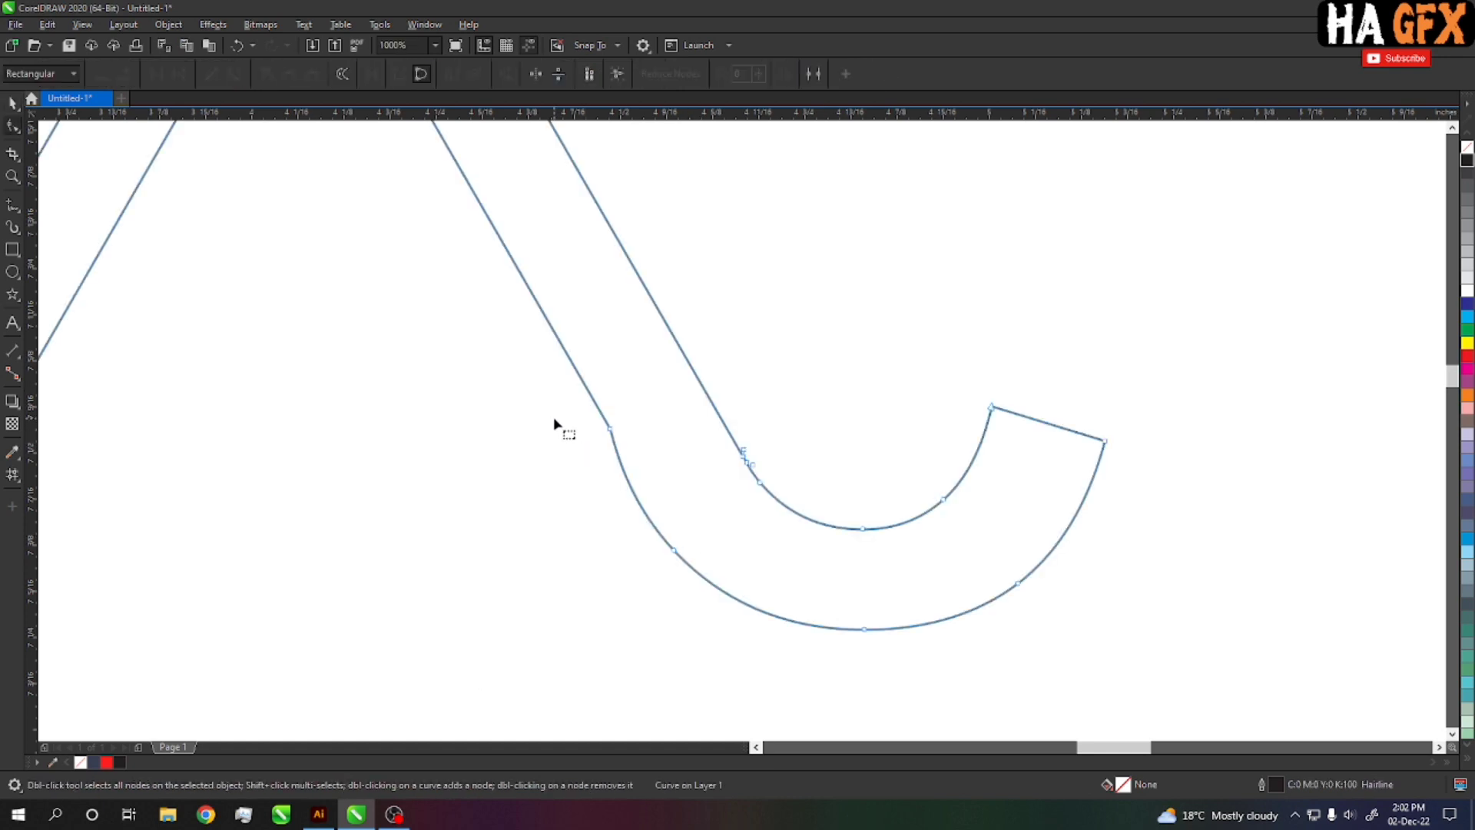
- Delete the extra bend node, reshape the hook's curve, and add a node on the inner leg
left_click(648, 496)
key("Delete")
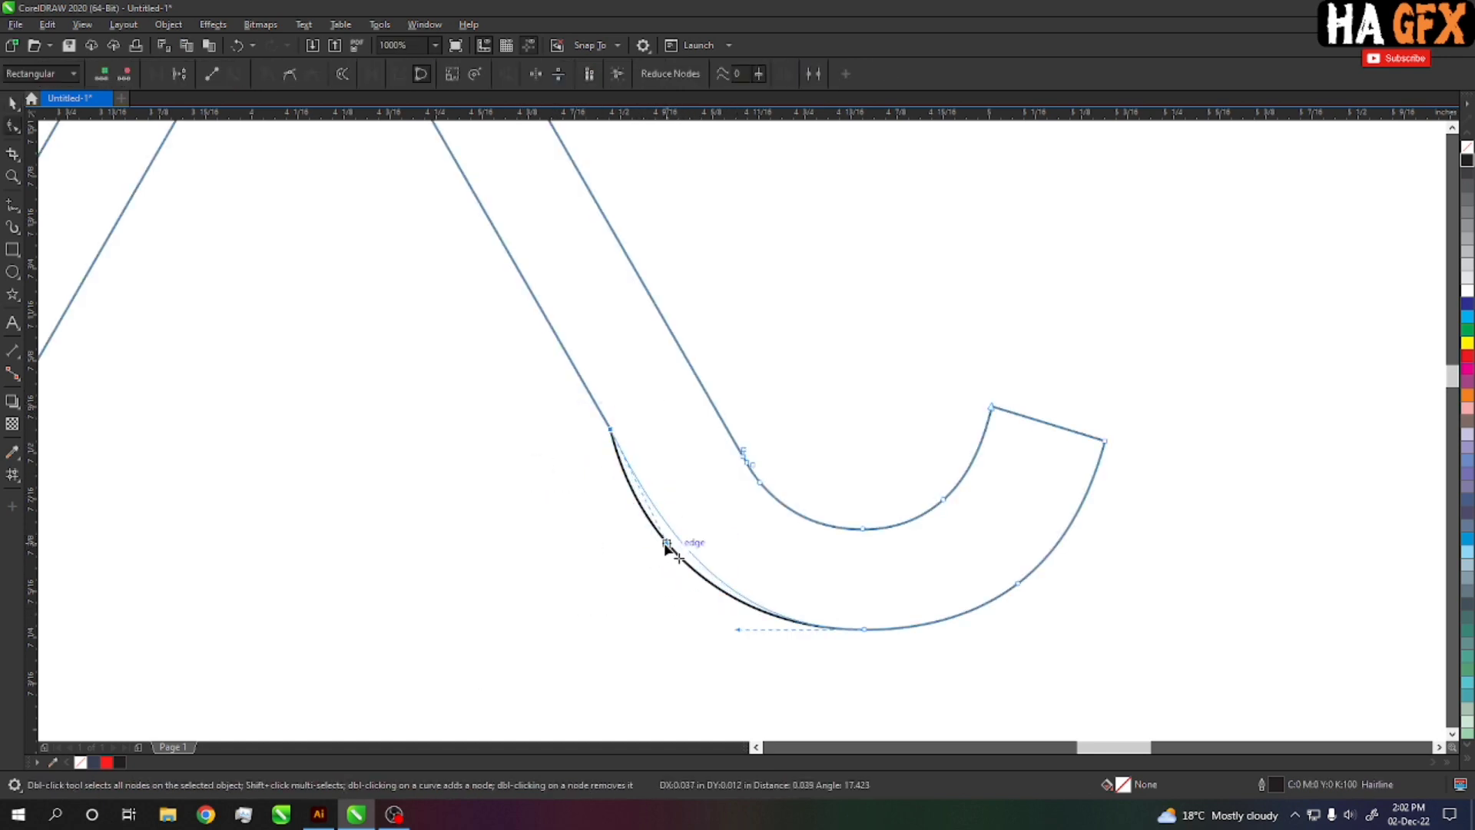
scroll(799, 565, "up", 2)
left_click_drag(722, 574, 643, 572)
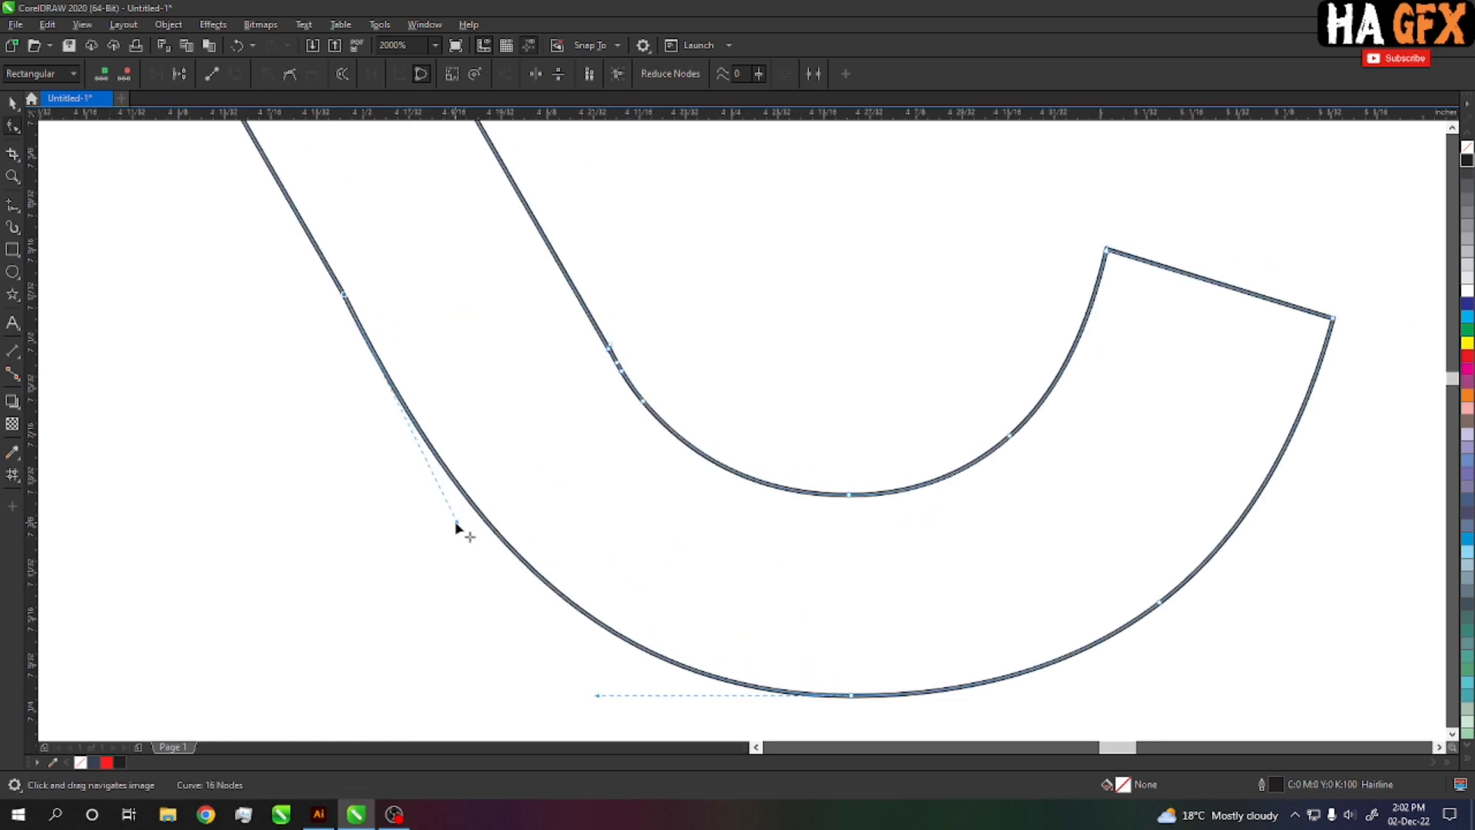
left_click_drag(455, 526, 472, 521)
left_click(596, 703)
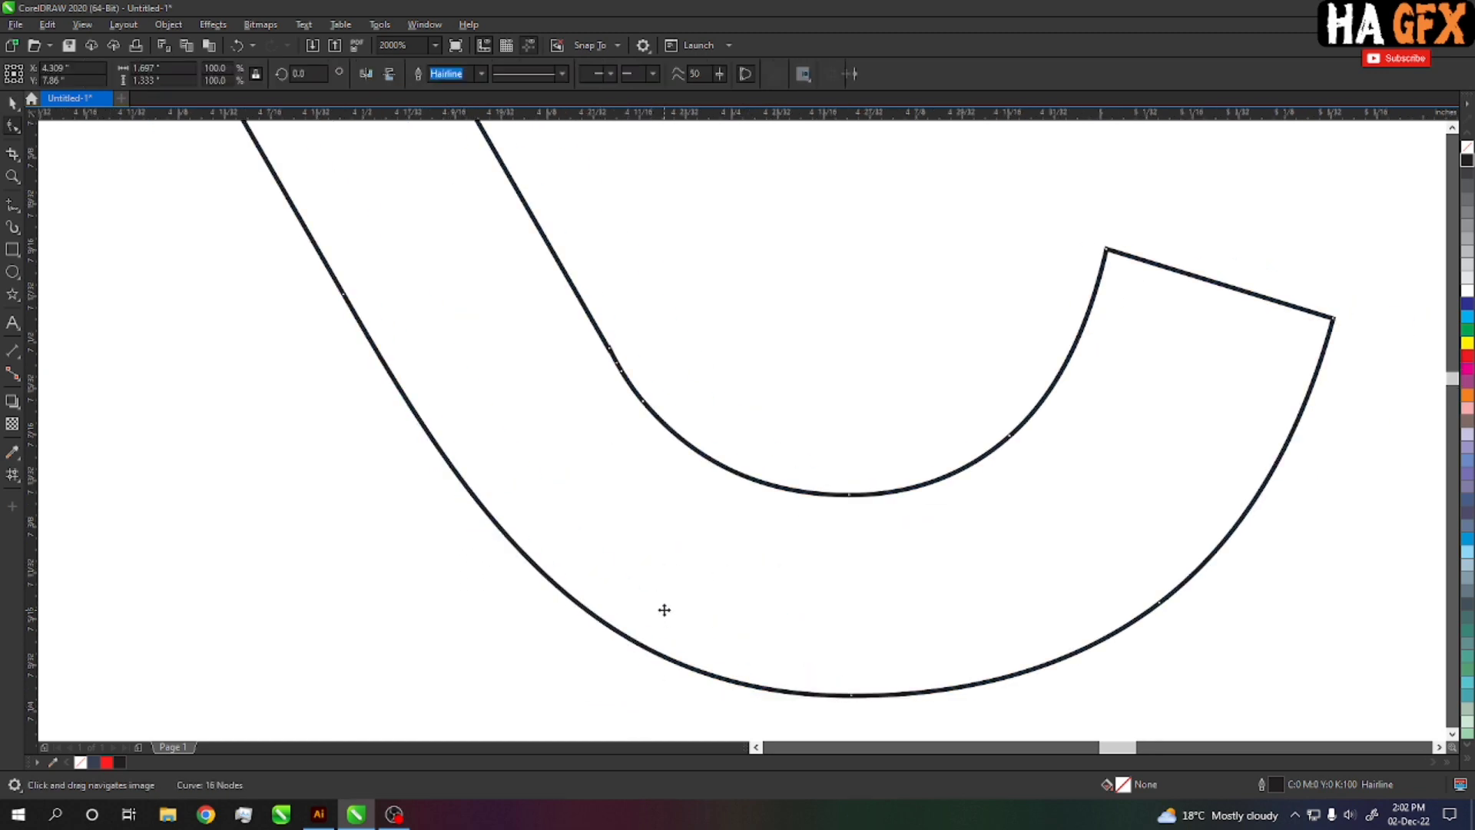
left_click(661, 419)
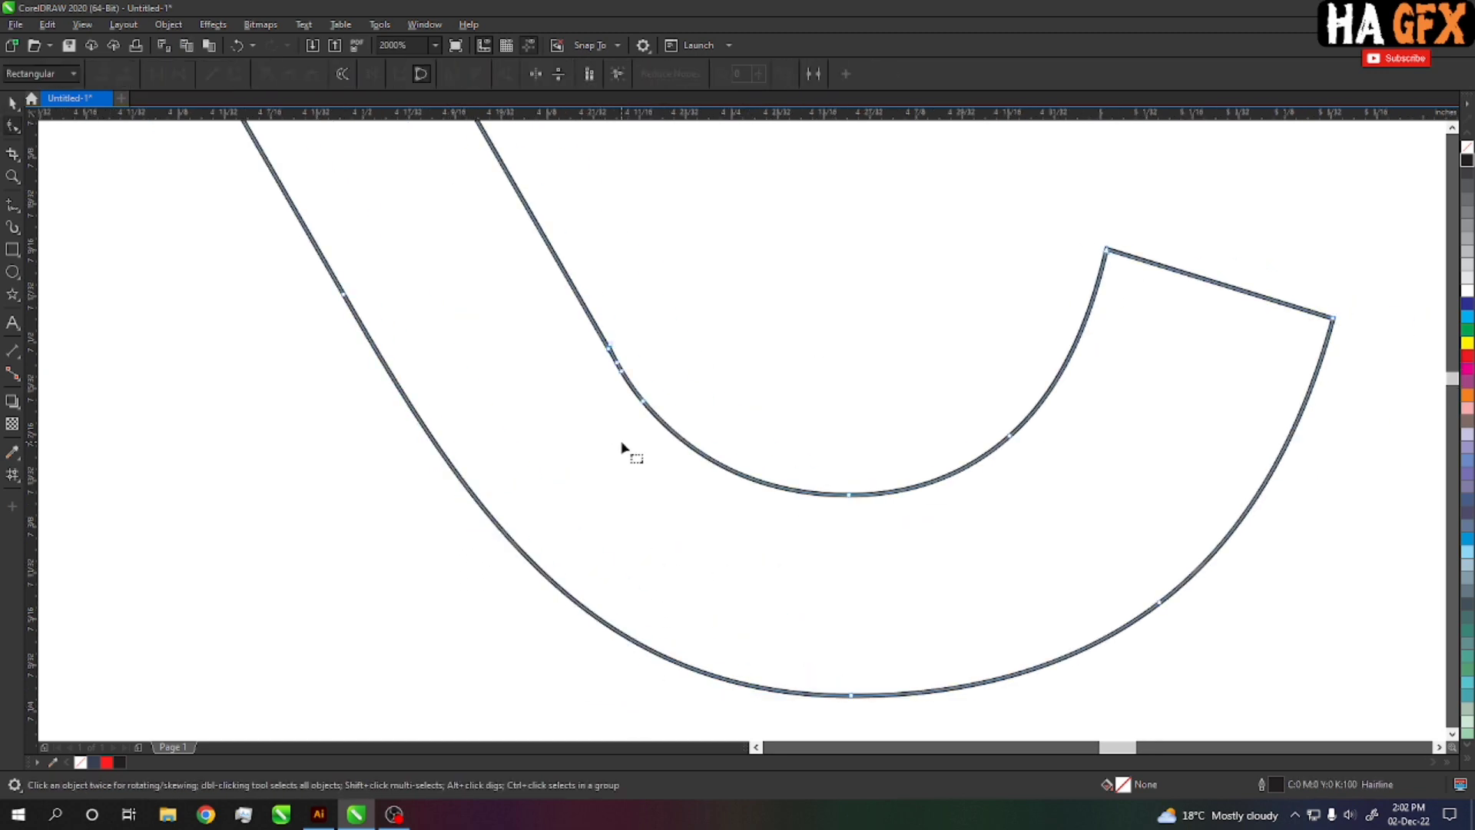
double_click(560, 266)
left_click_drag(600, 480, 575, 477)
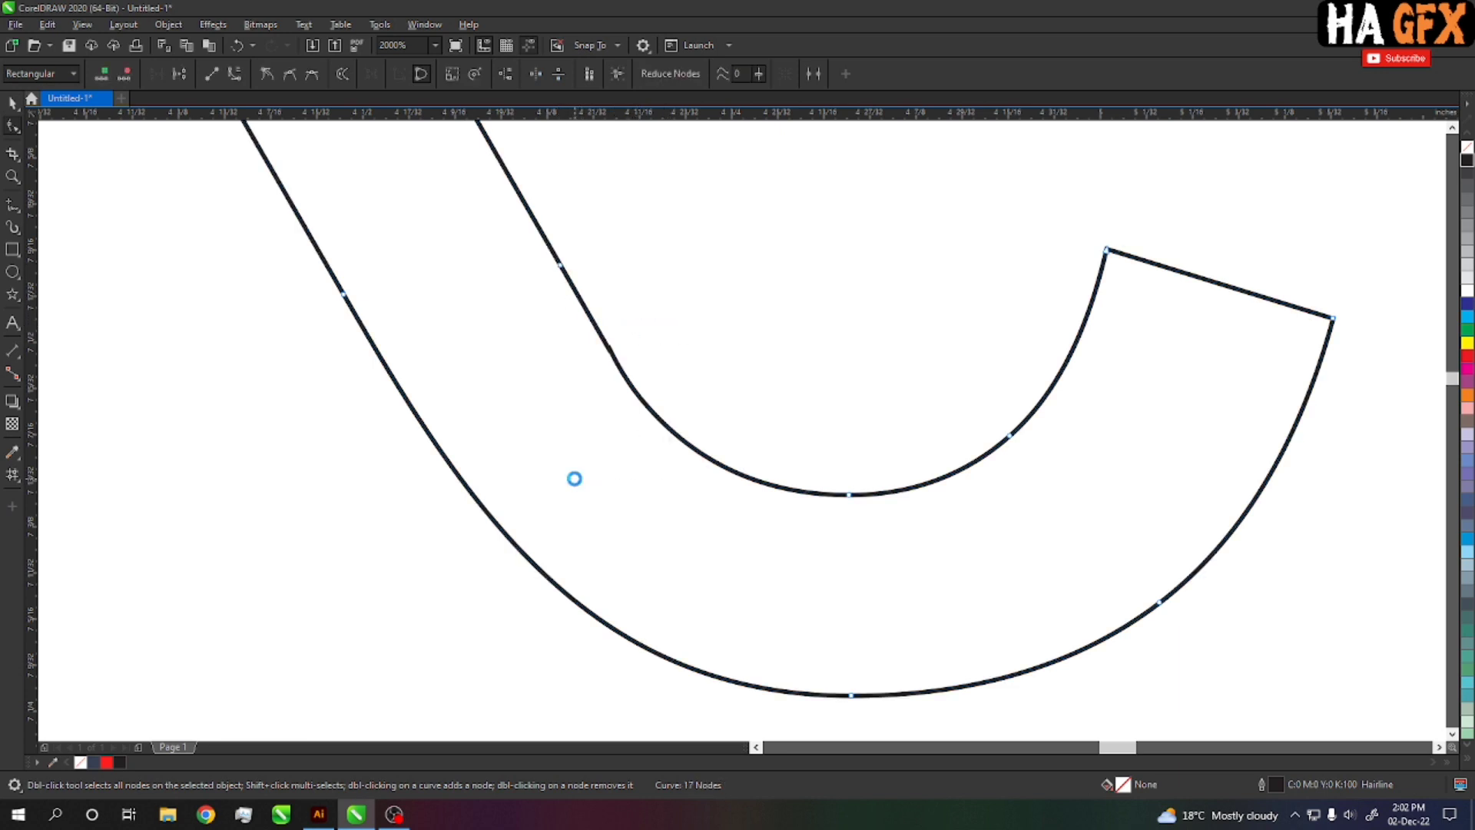
left_click(838, 455)
scroll(922, 522, "down", 4)
- Duplicate the hooked chevron, mirror it vertically, and position it crossing the original
scroll(937, 534, "down", 1)
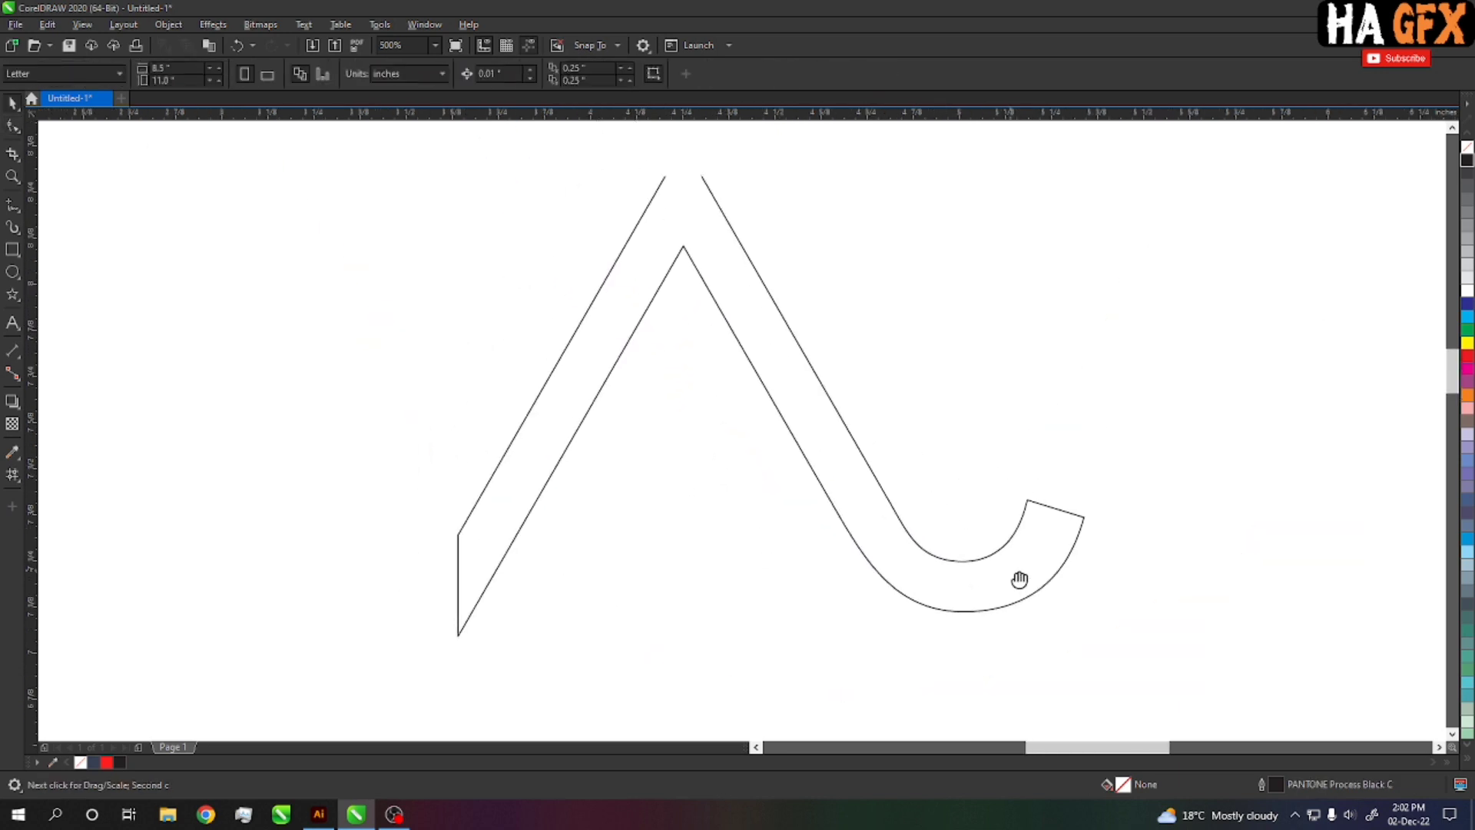
scroll(1018, 579, "down", 1)
key("F4")
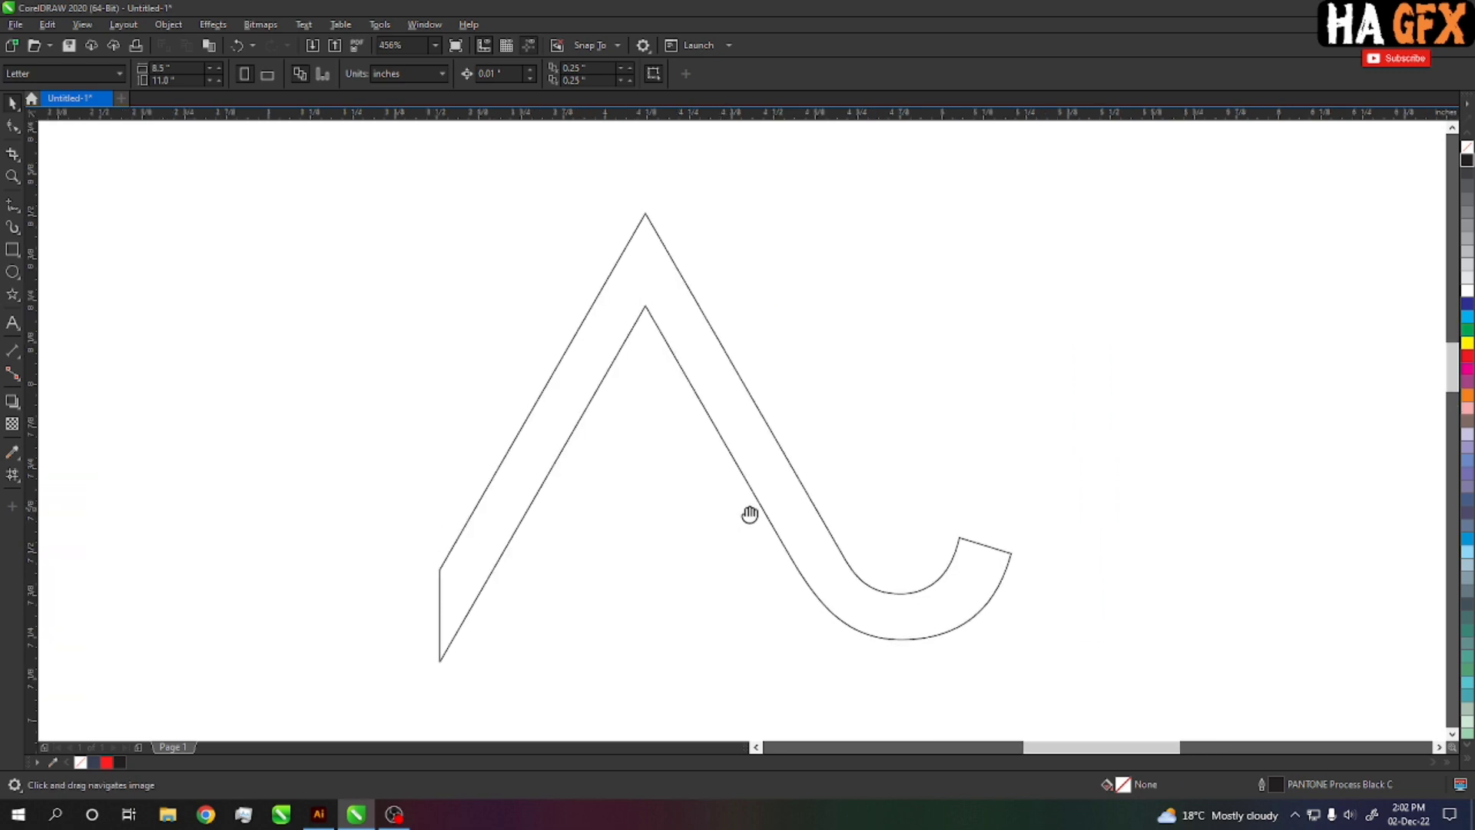
left_click(804, 543)
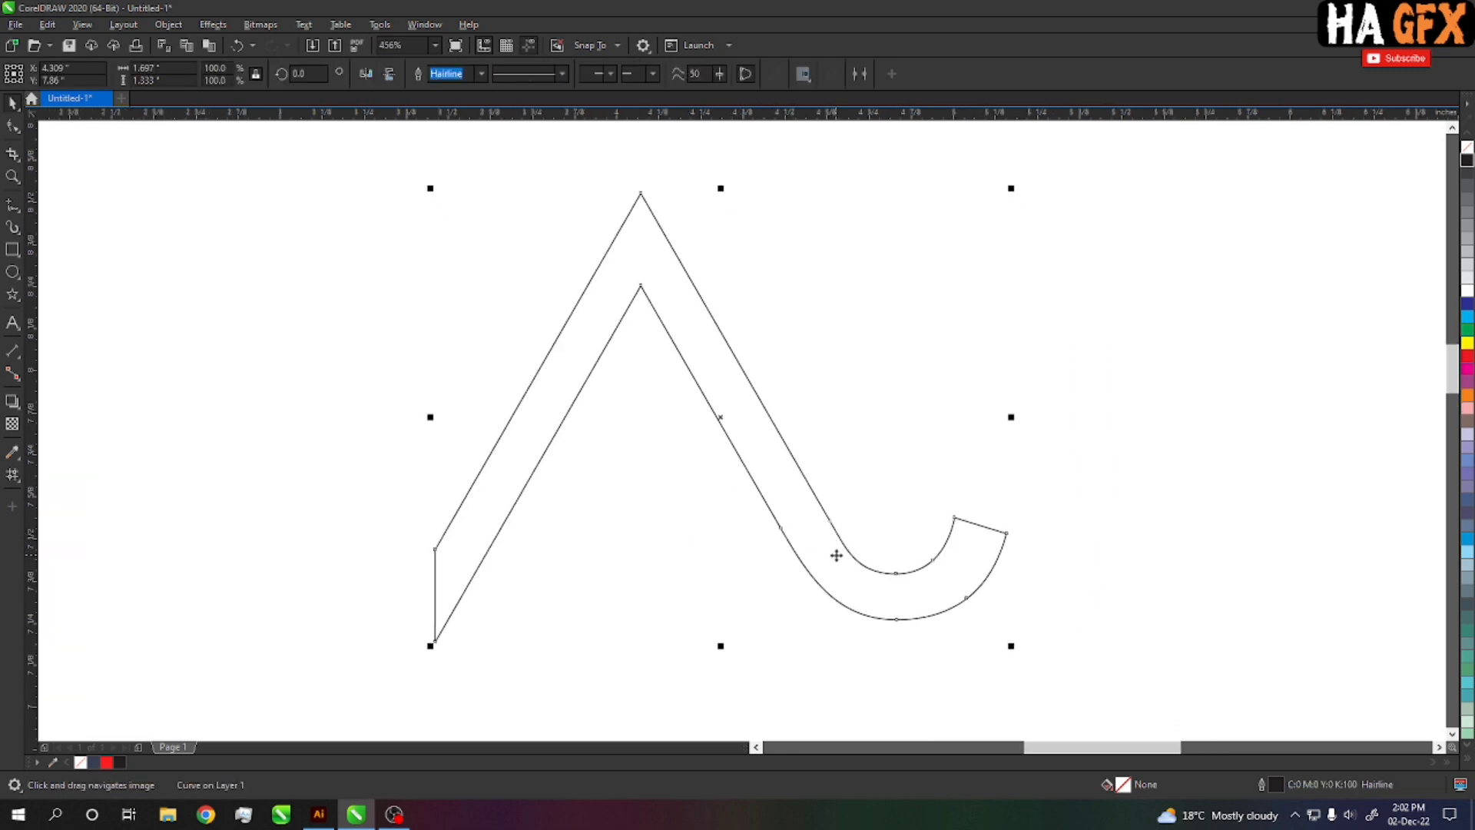
left_click_drag(837, 554, 971, 458)
left_click(384, 74)
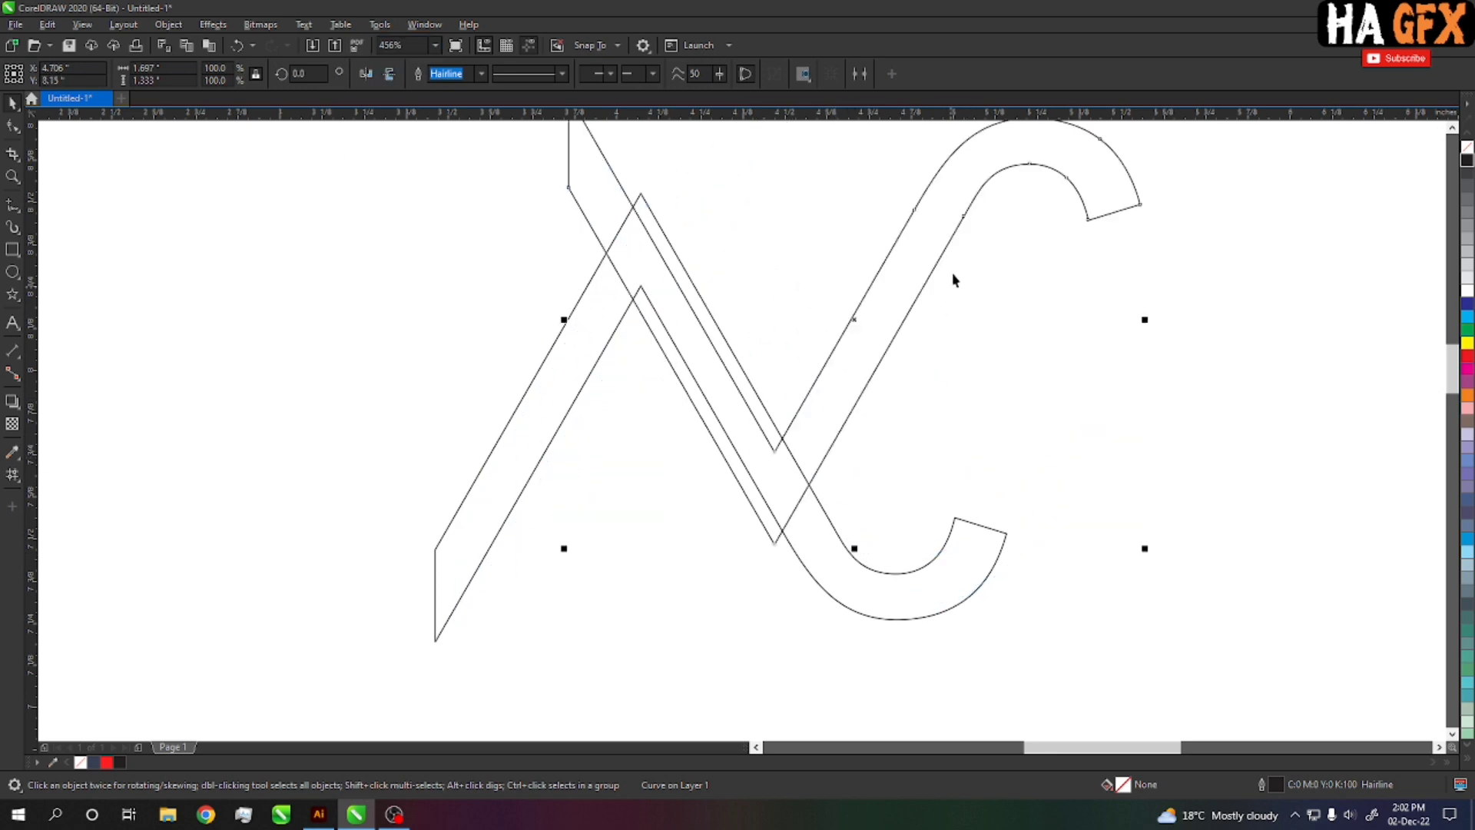
mouse_move(940, 240)
left_mouse_down()
mouse_move(827, 445)
mouse_move(903, 503)
left_mouse_up()
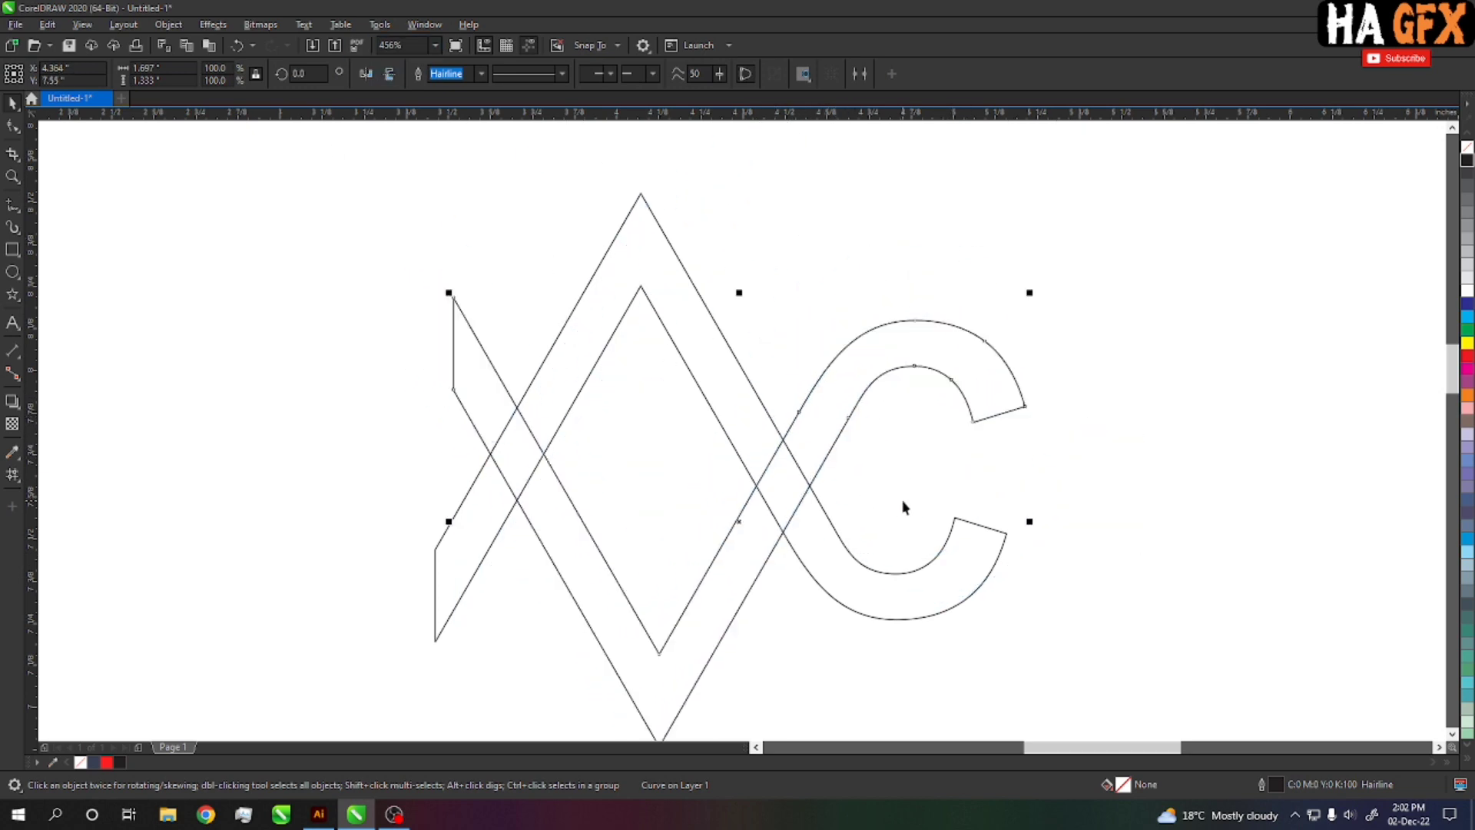
left_click_drag(771, 405, 768, 424)
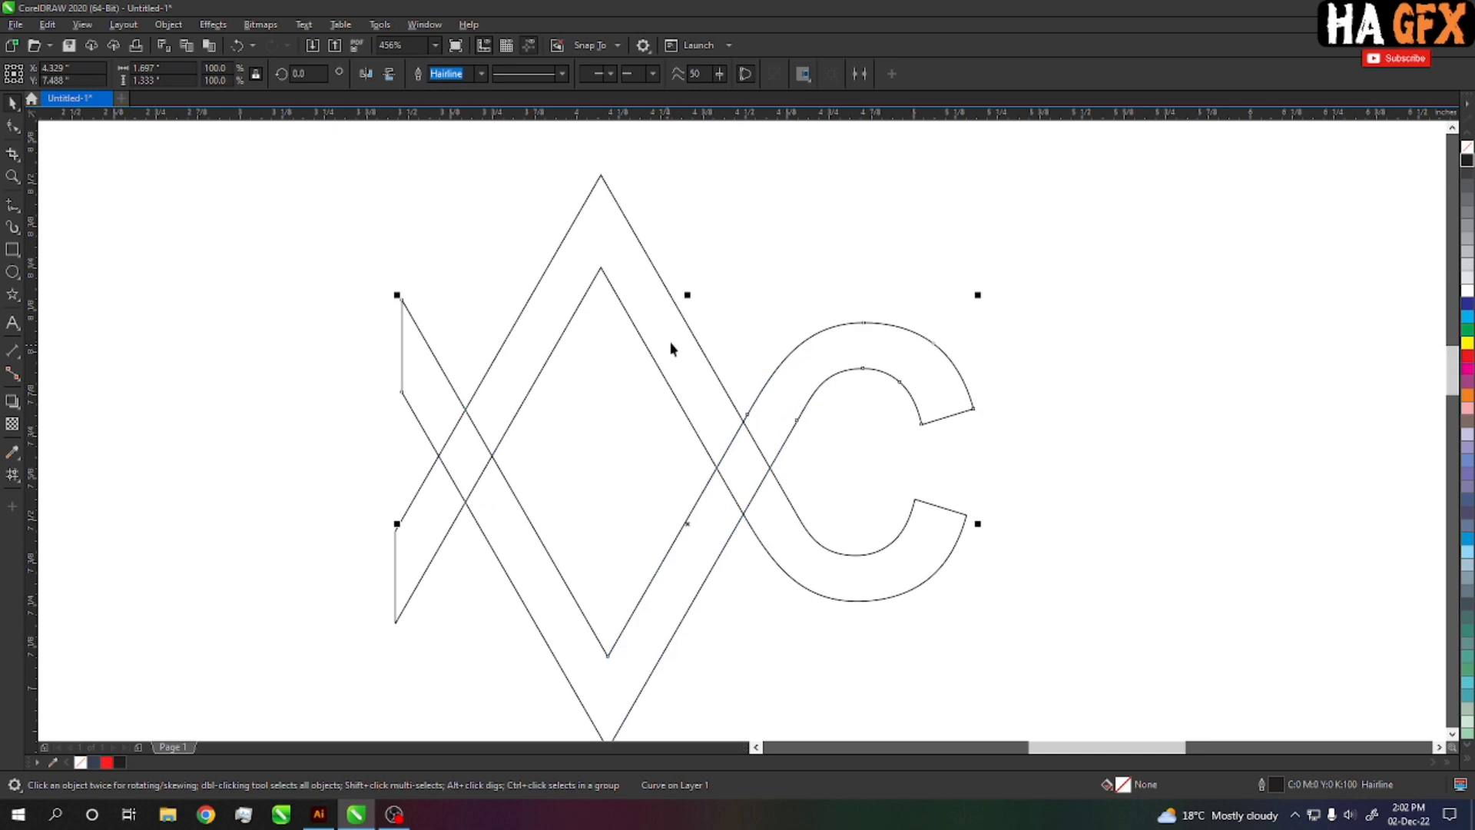
- Weld the two hook halves into a single C and nudge it into place
left_click_drag(686, 292, 1087, 650)
scroll(796, 538, "up", 3)
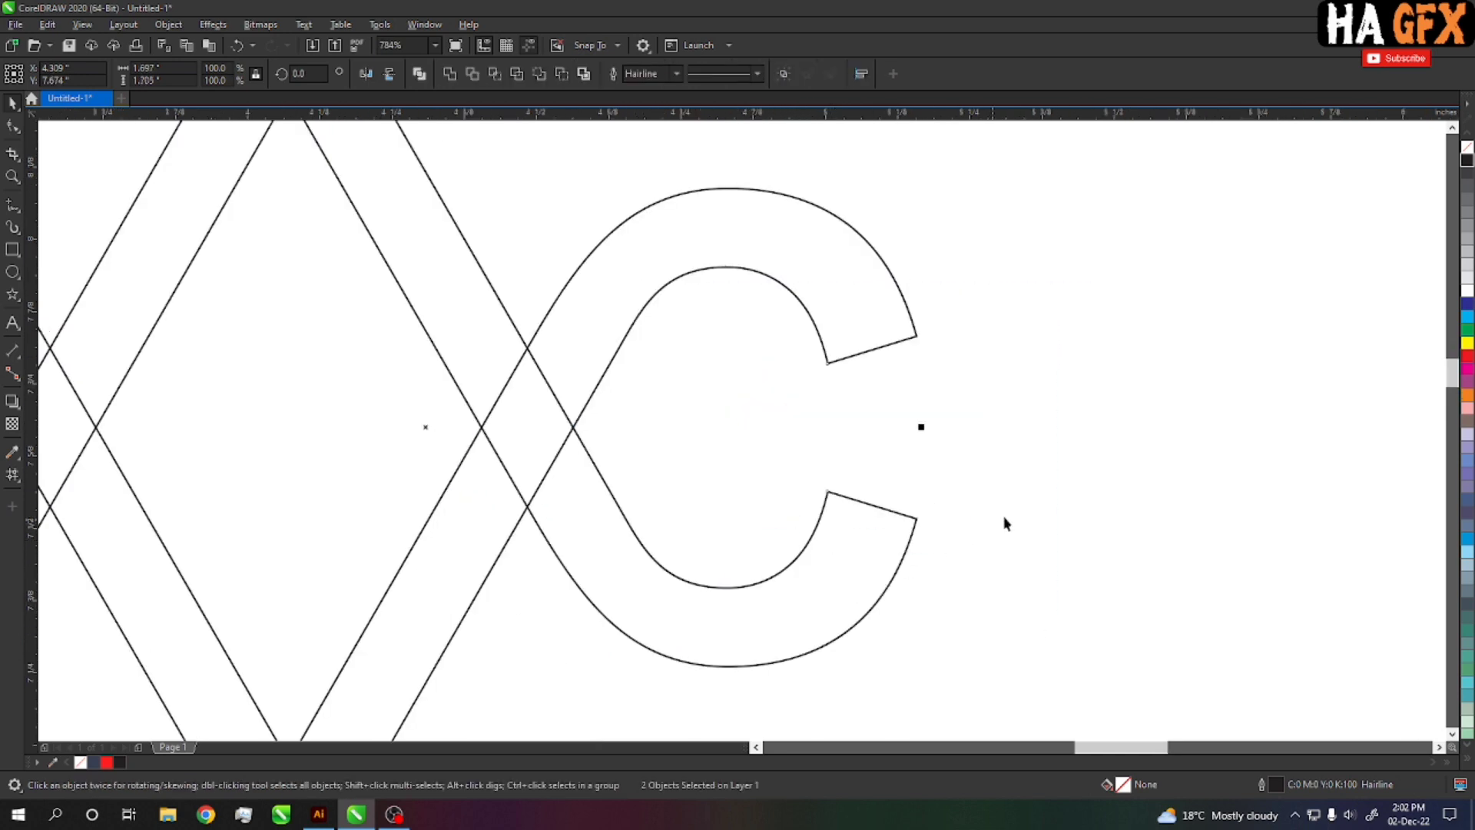
key("ctrl+l")
left_click_drag(833, 328, 846, 366)
scroll(1009, 490, "down", 3)
left_click(1009, 490)
scroll(1008, 489, "down", 4)
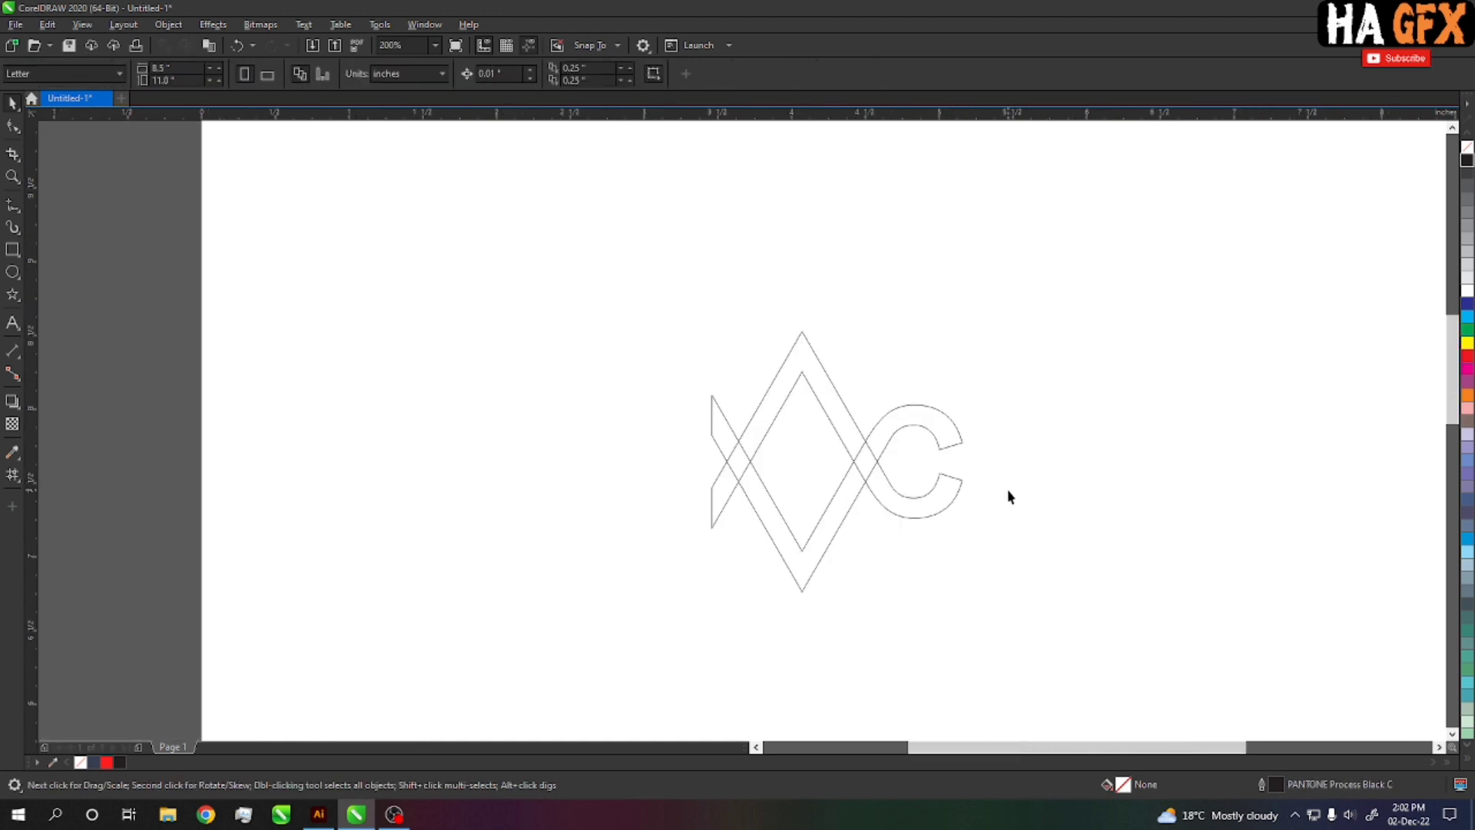
scroll(959, 613, "up", 4)
left_click_drag(834, 615, 819, 597)
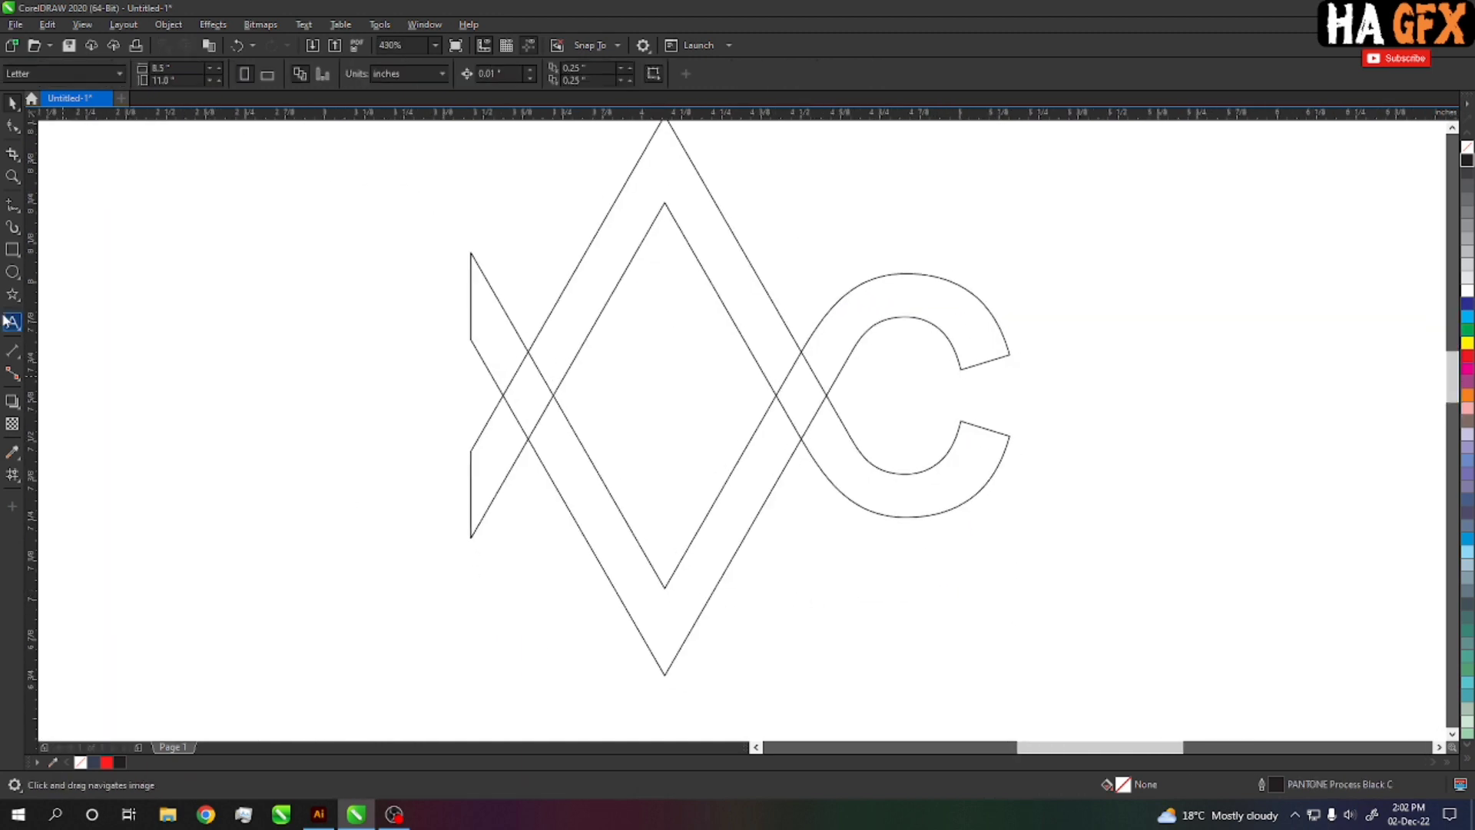
left_click(11, 249)
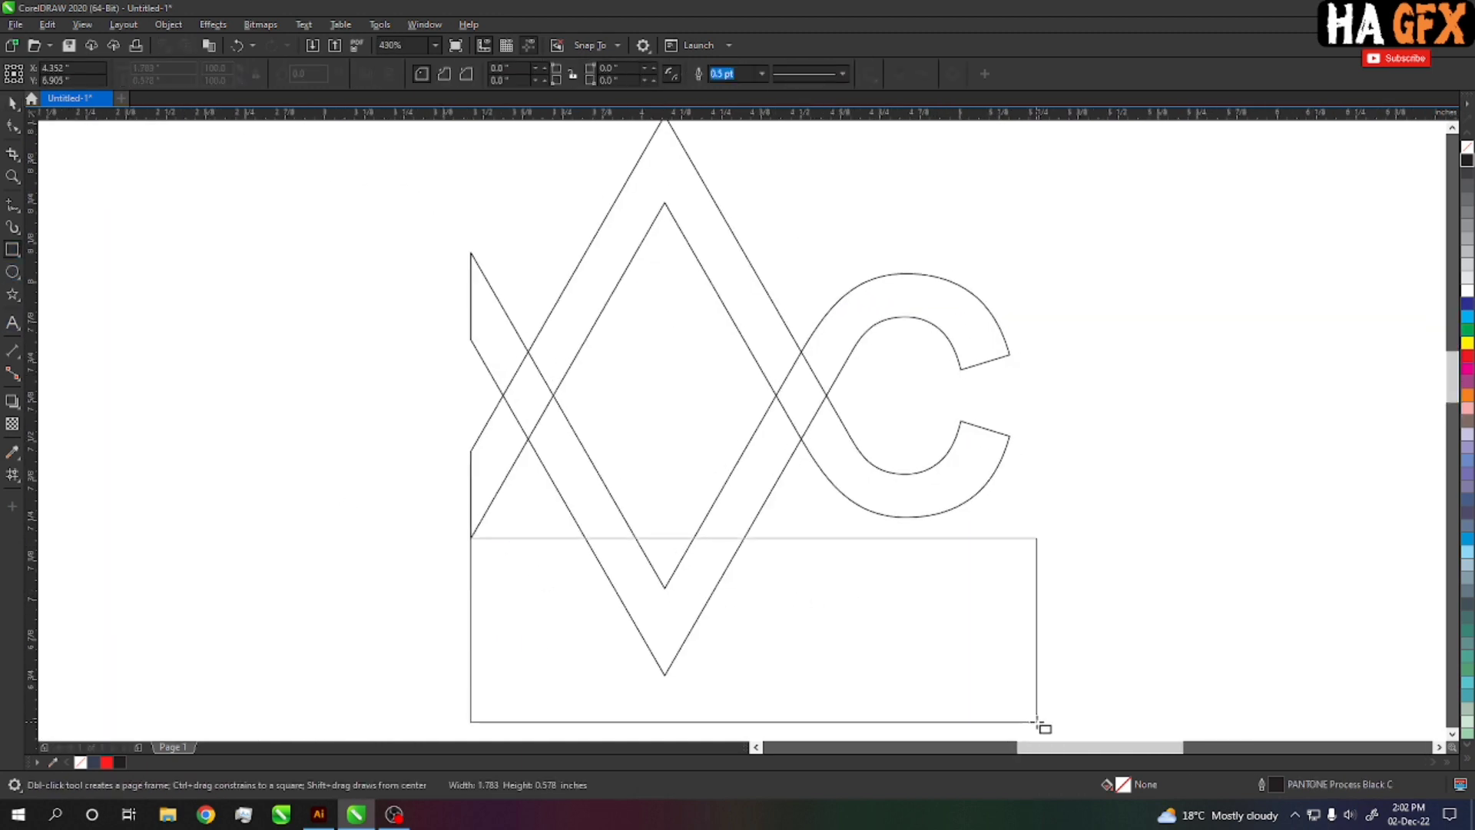
- Trim the crossed chevrons with a wide rectangle under the C's base and delete the leftover left piece
left_click_drag(471, 537, 1037, 723)
key("space")
left_click_drag(843, 537, 900, 516)
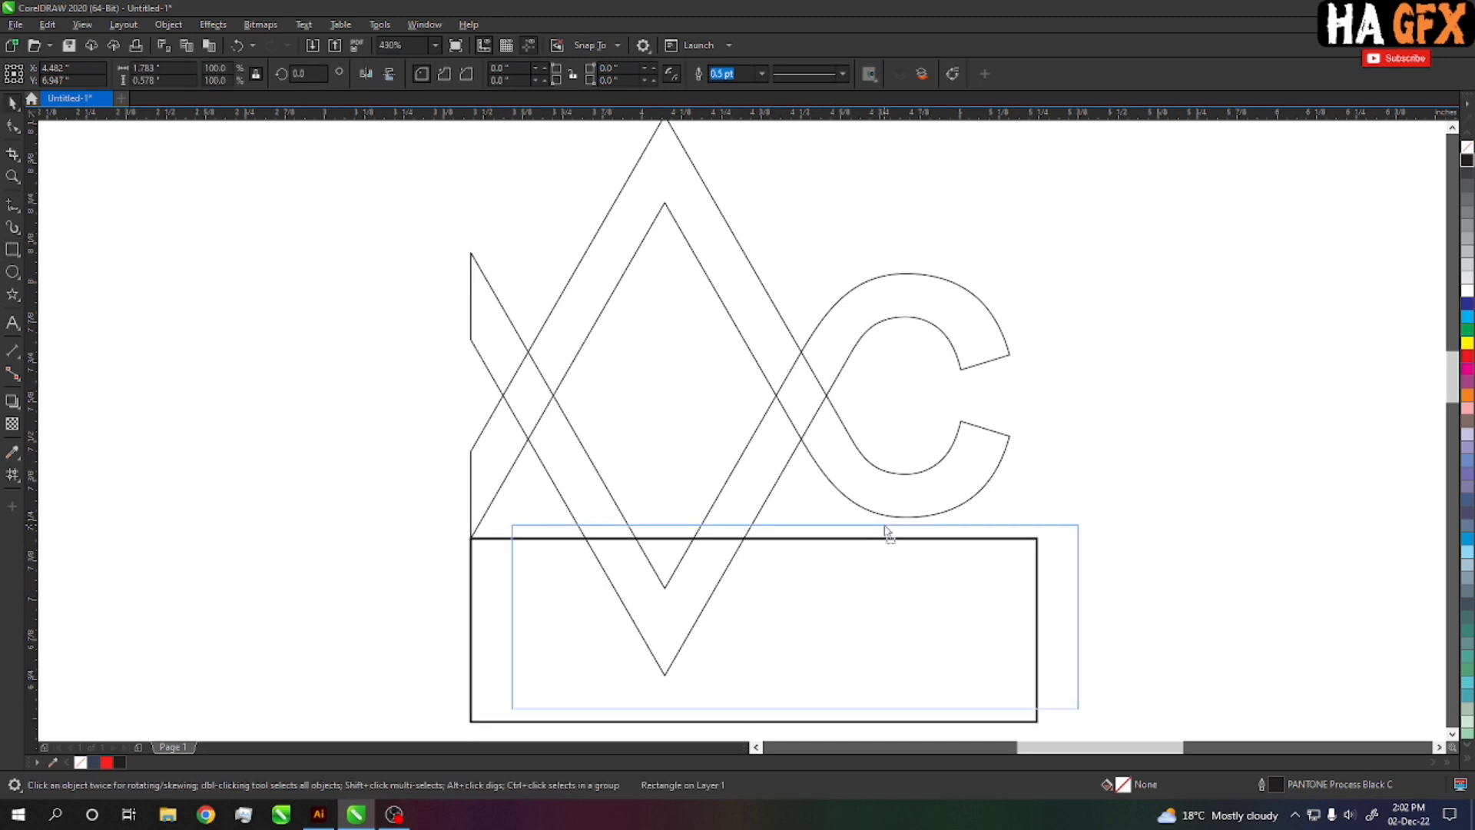
left_click_drag(520, 608, 282, 608)
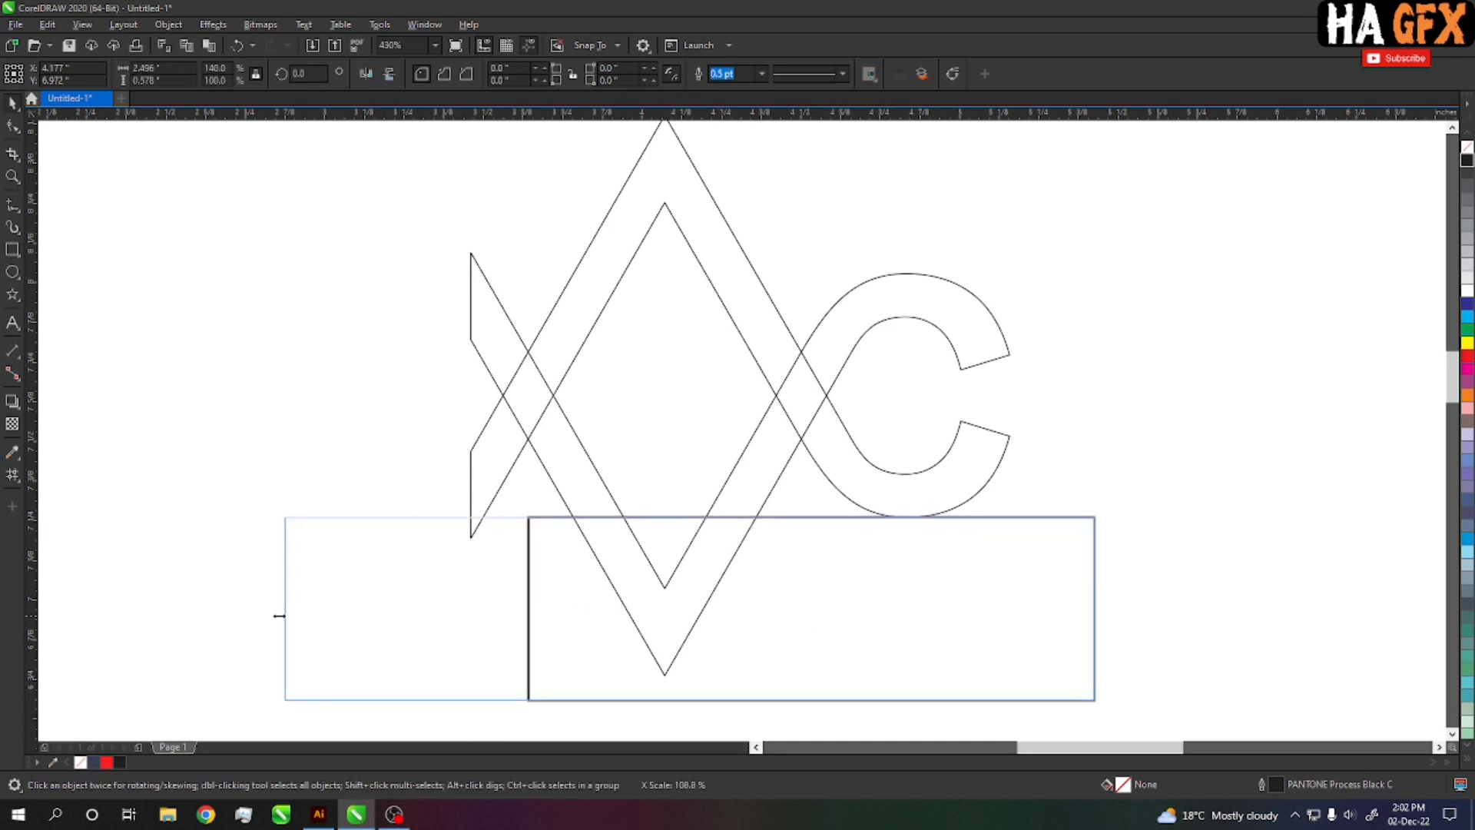
left_click(754, 503, "shift")
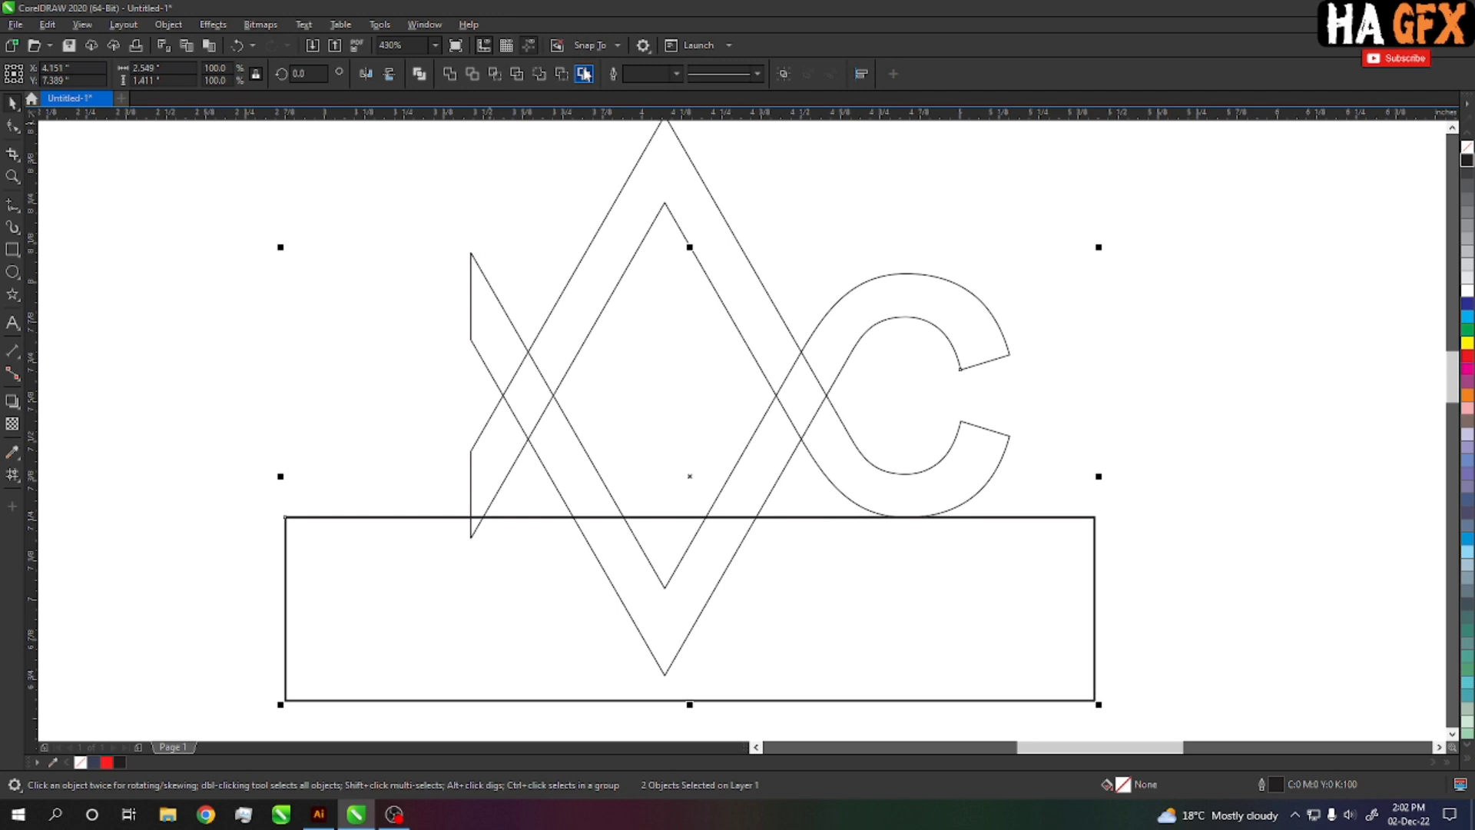
left_click(467, 77)
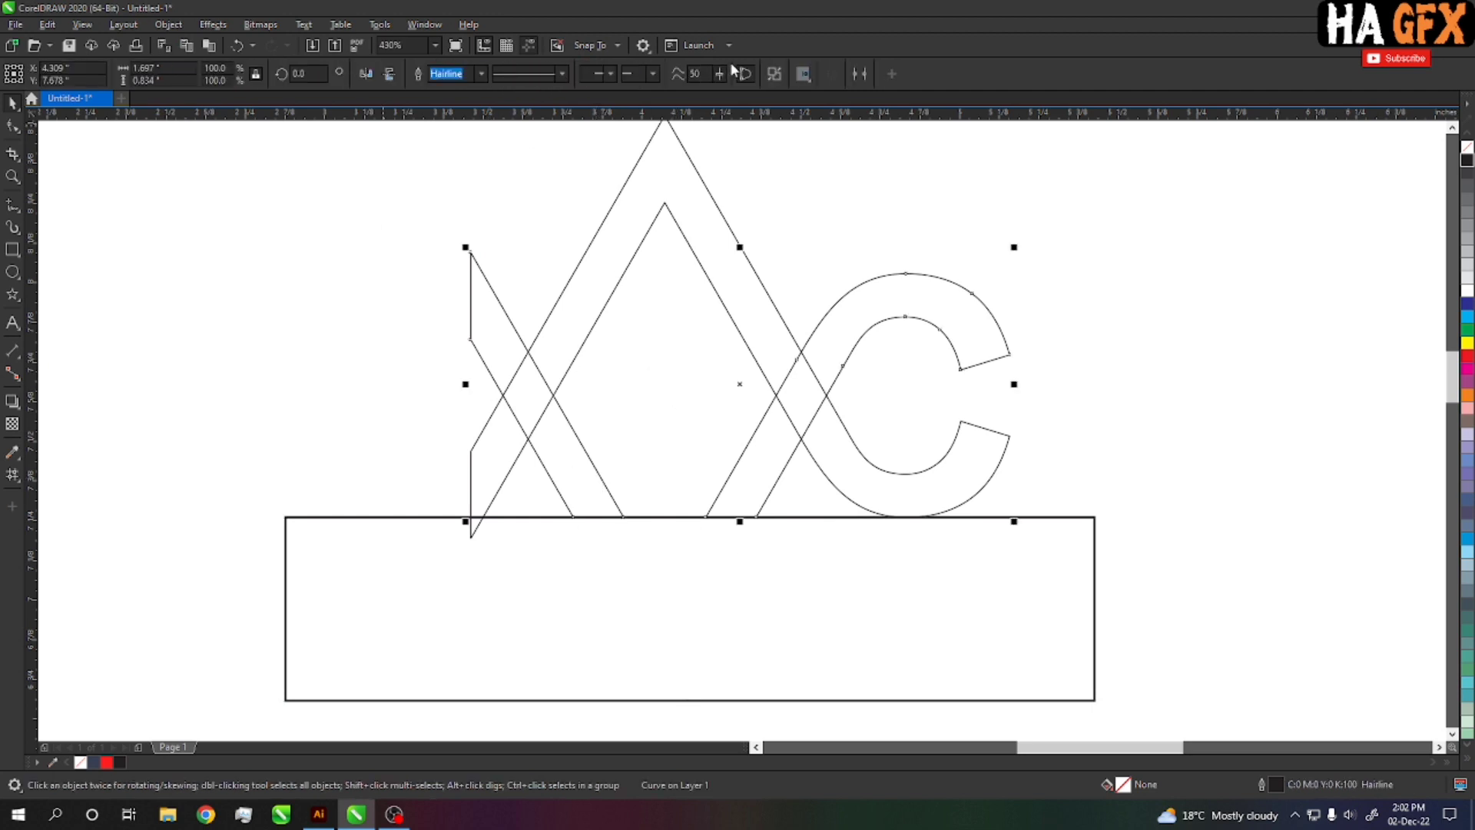
left_click(494, 322)
left_click(582, 427)
key("Delete")
- Pull the left leg's corner down to the baseline and trim the chevron feet flat
key("h")
left_click_drag(624, 453, 792, 479)
key("space")
key("z")
left_click_drag(527, 254, 1317, 635)
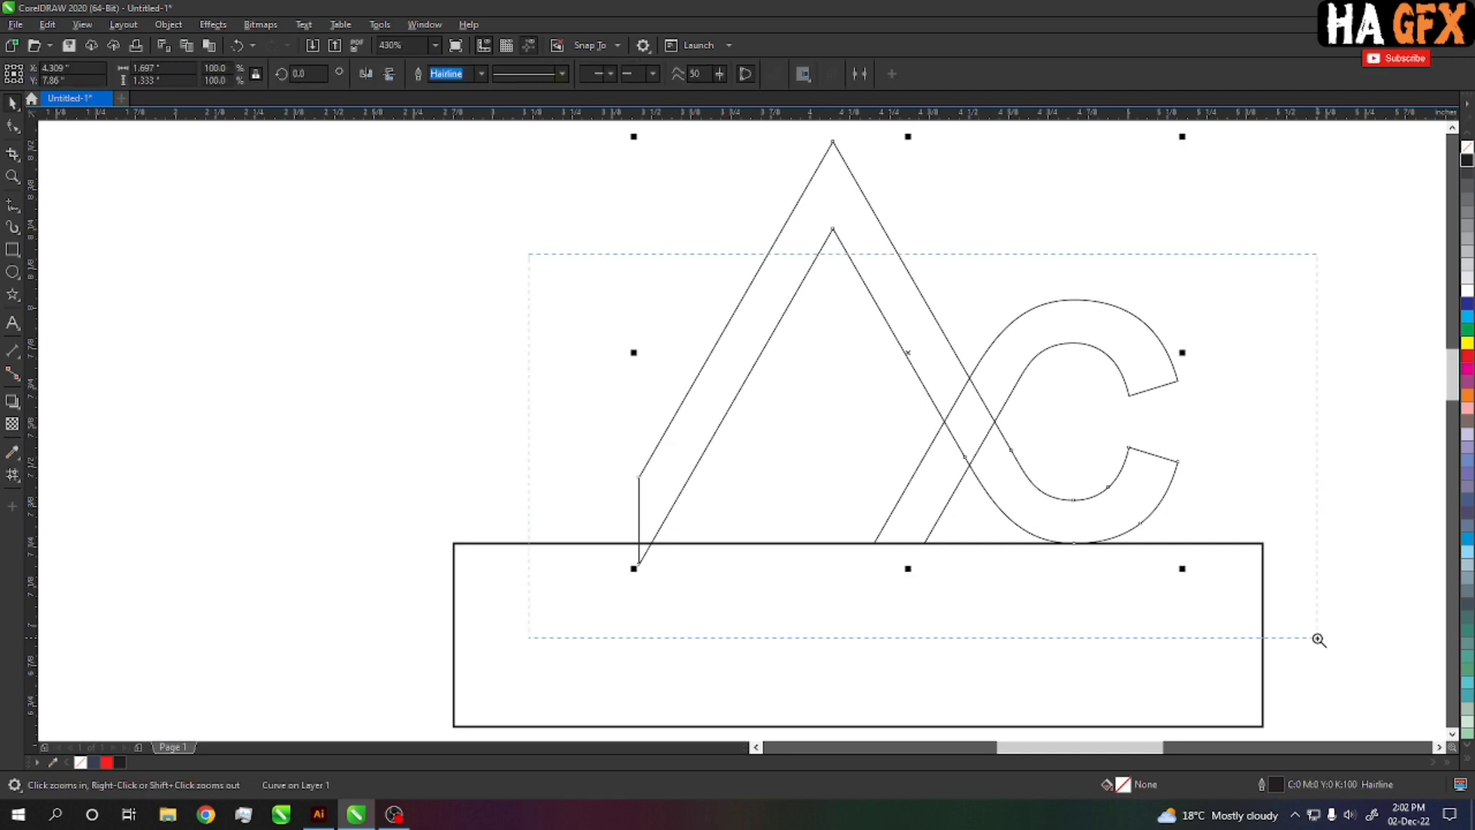
key("F10")
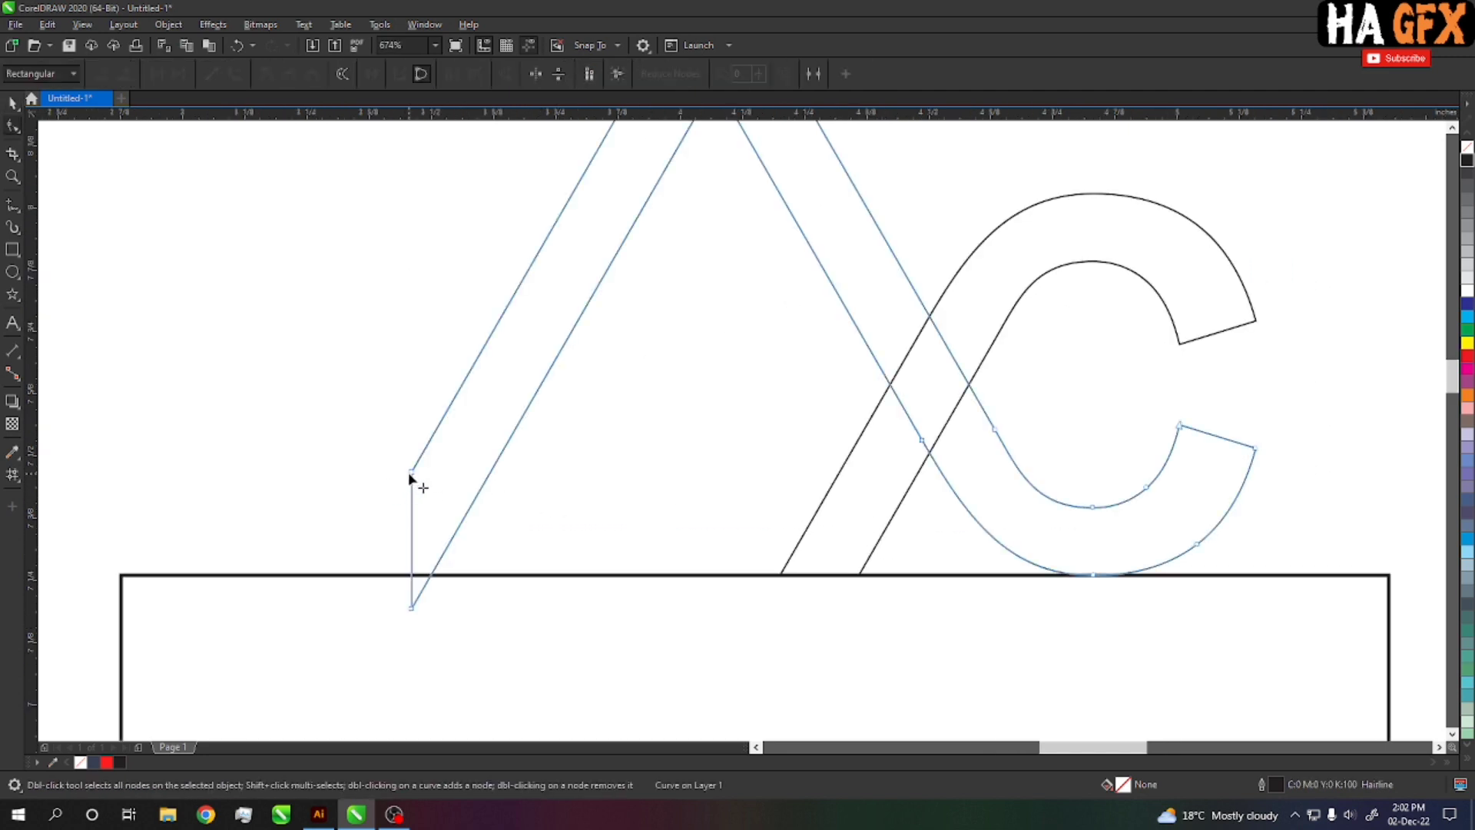
left_click_drag(412, 473, 327, 618)
key("space")
left_click_drag(572, 455, 708, 494)
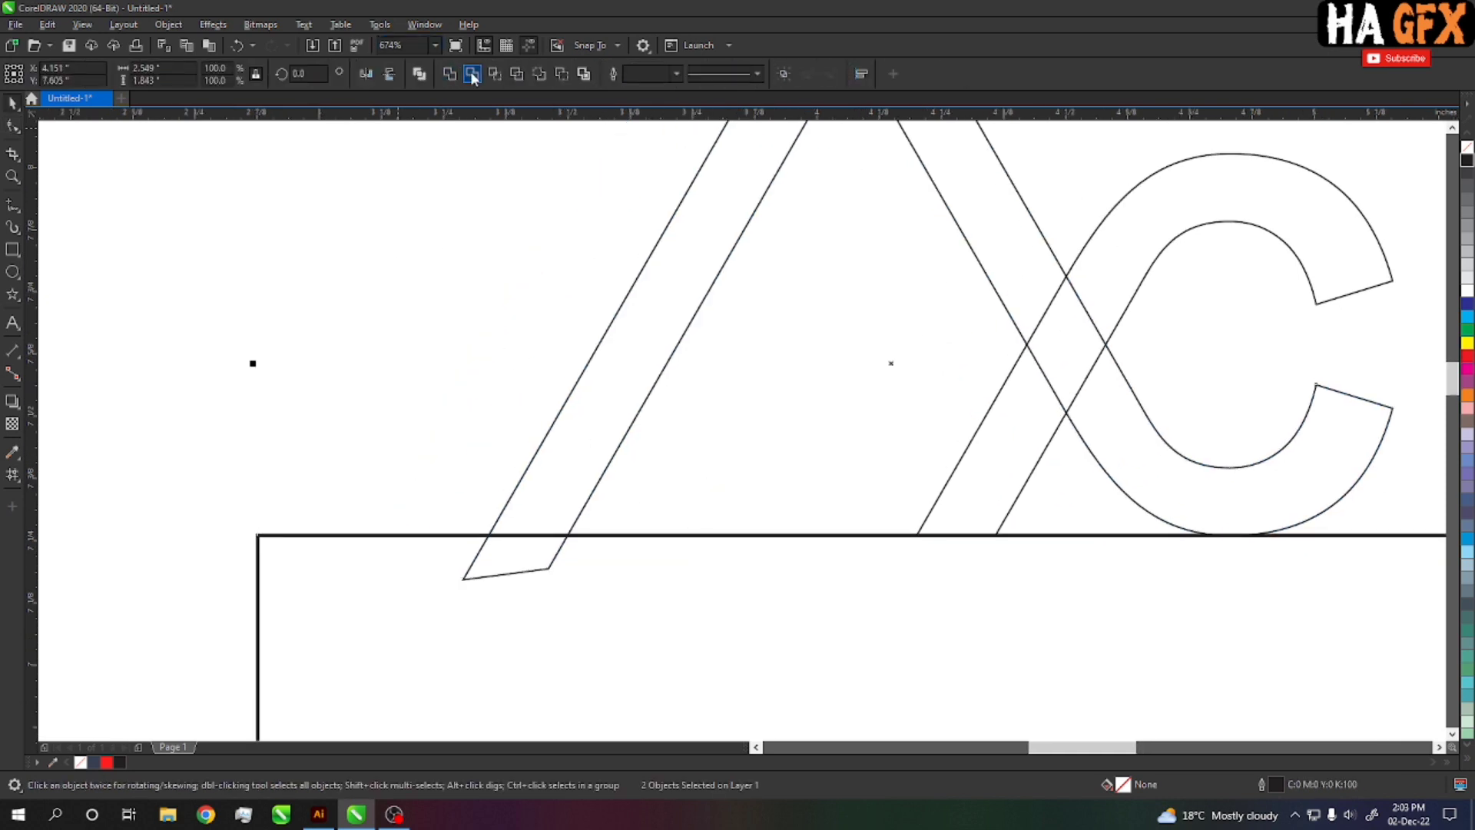
left_click(472, 77)
scroll(755, 590, "down", 3)
- Delete the helper rectangle and weld the chevron and C into one outline
key("Delete")
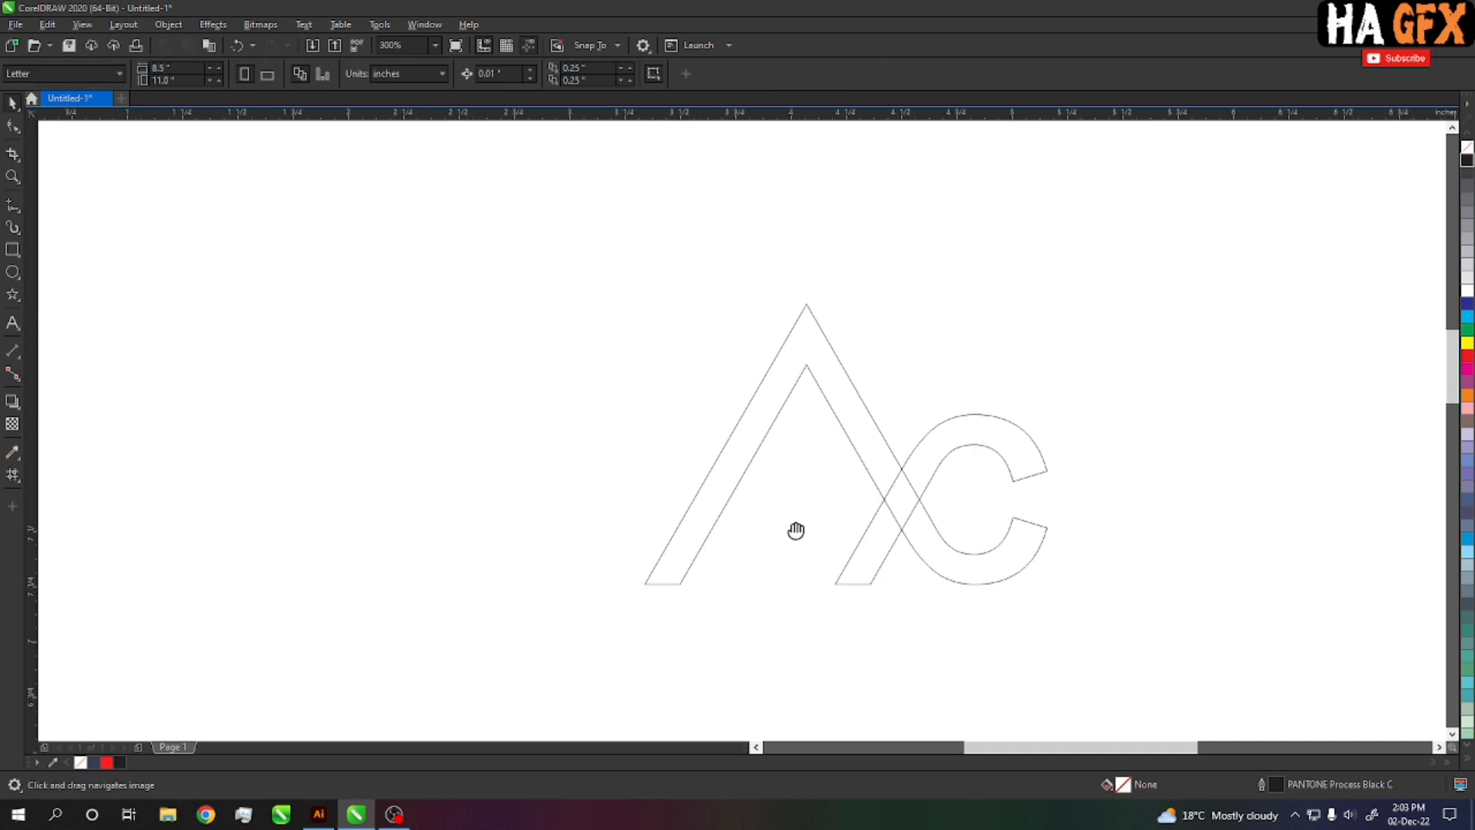
key("z")
mouse_move(585, 292)
left_mouse_down()
mouse_move(1046, 629)
mouse_move(1110, 646)
left_mouse_up()
key("space")
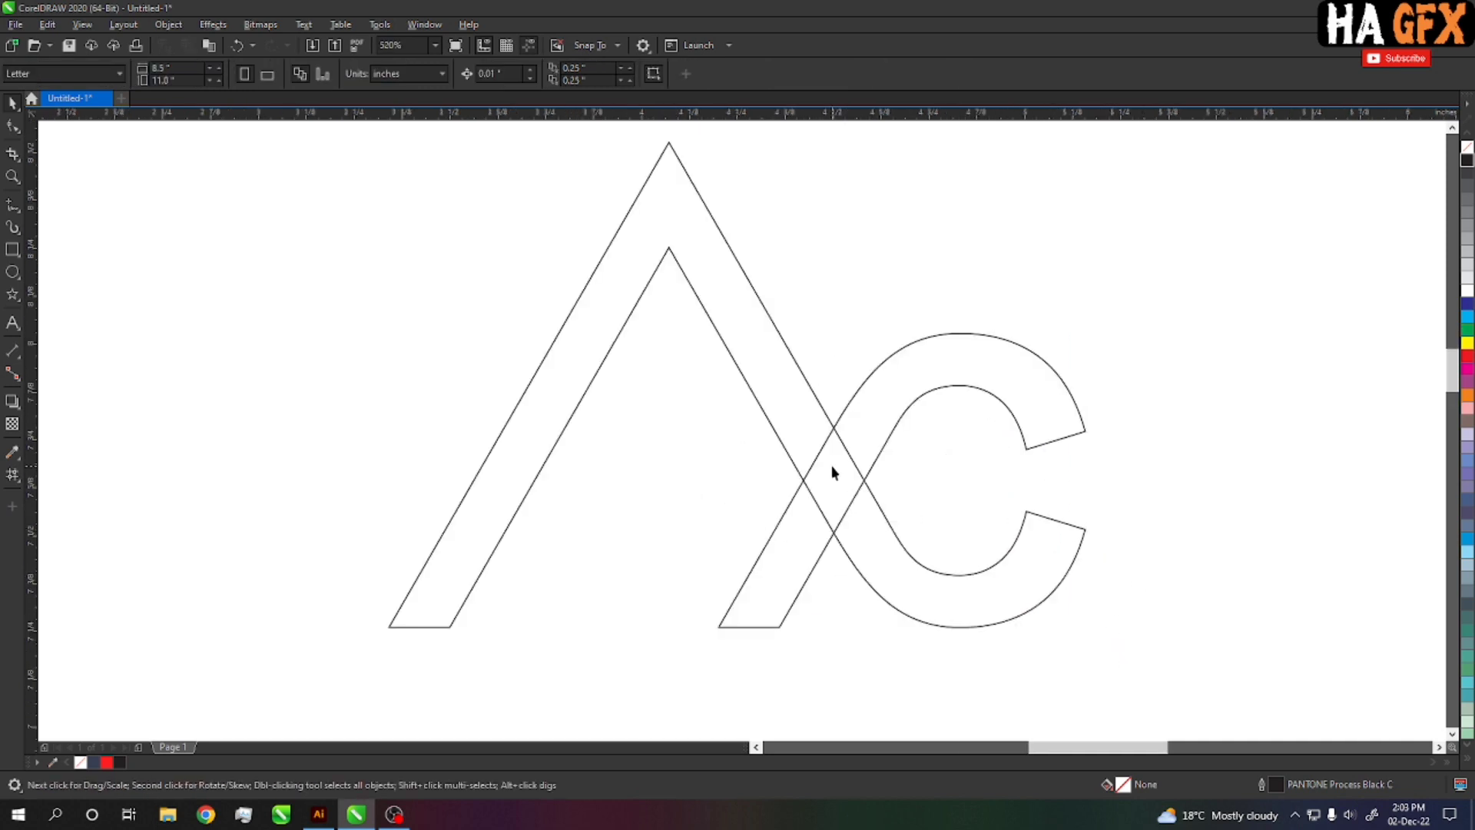
left_click(846, 490)
left_click(863, 492, "shift")
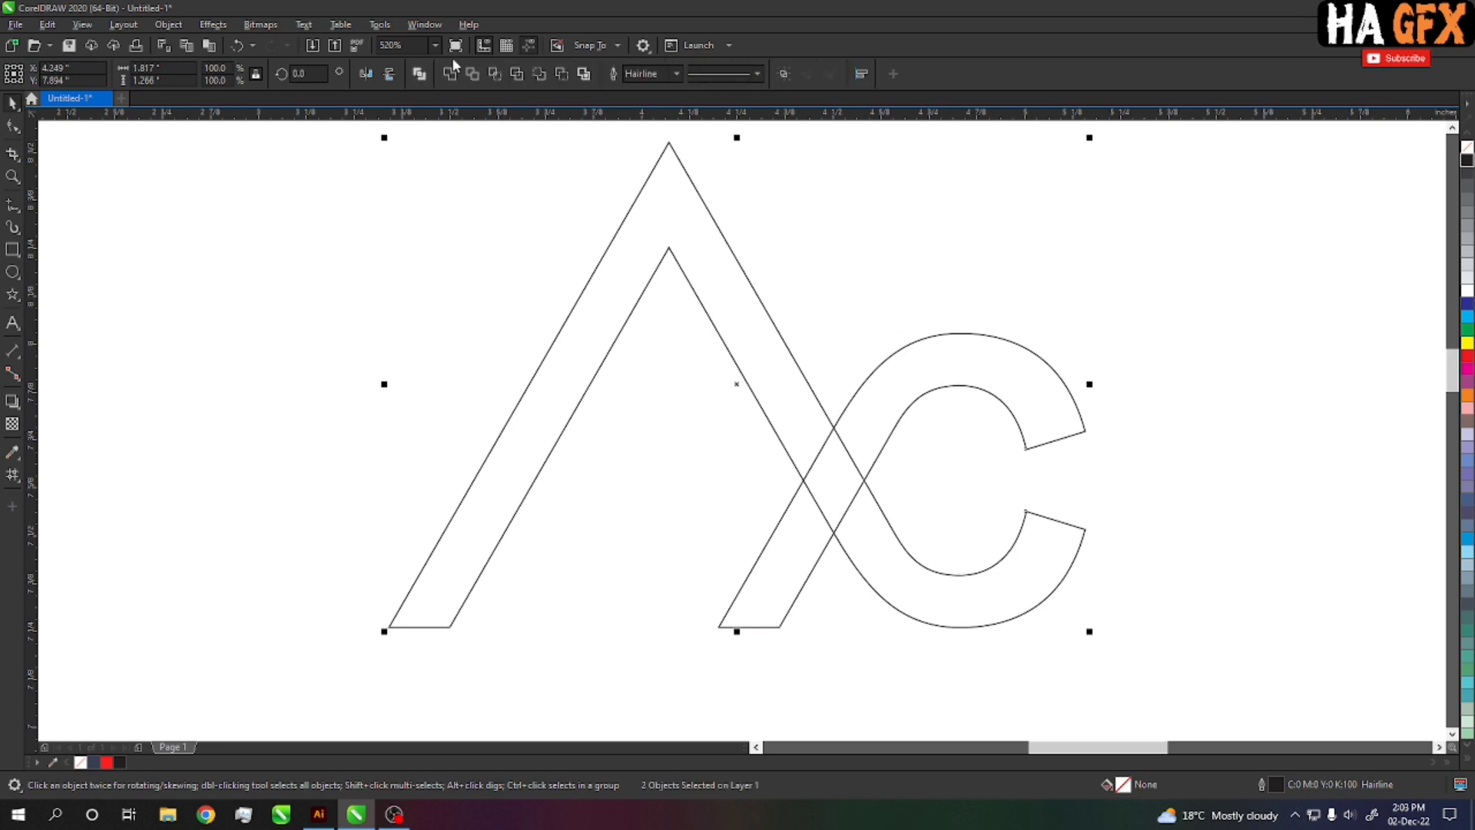
left_click(473, 73)
- Break the welded outline apart and fill the C's upper arc red
key("h")
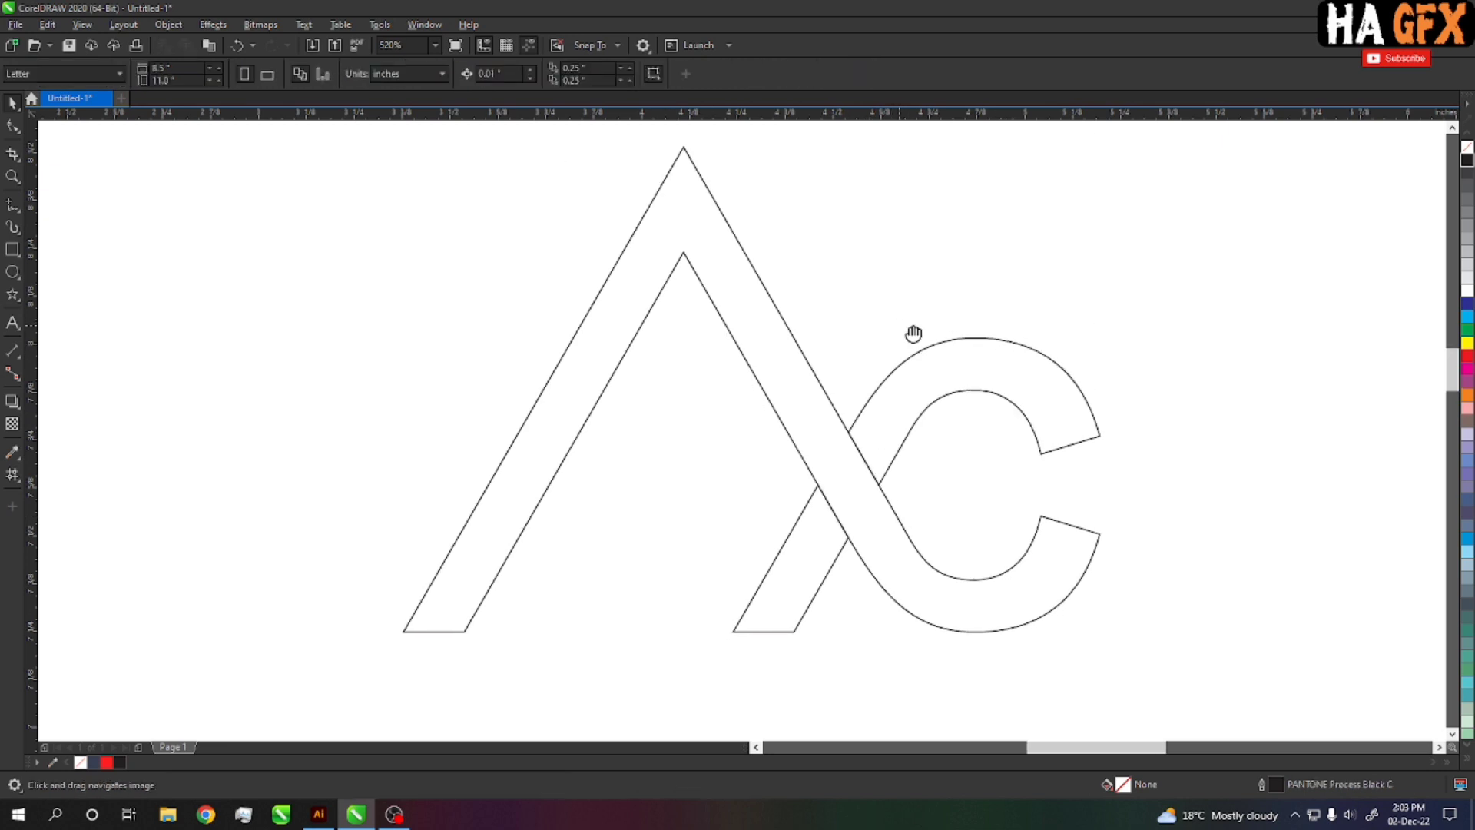
left_click_drag(912, 332, 945, 343)
key("space")
left_click(931, 432)
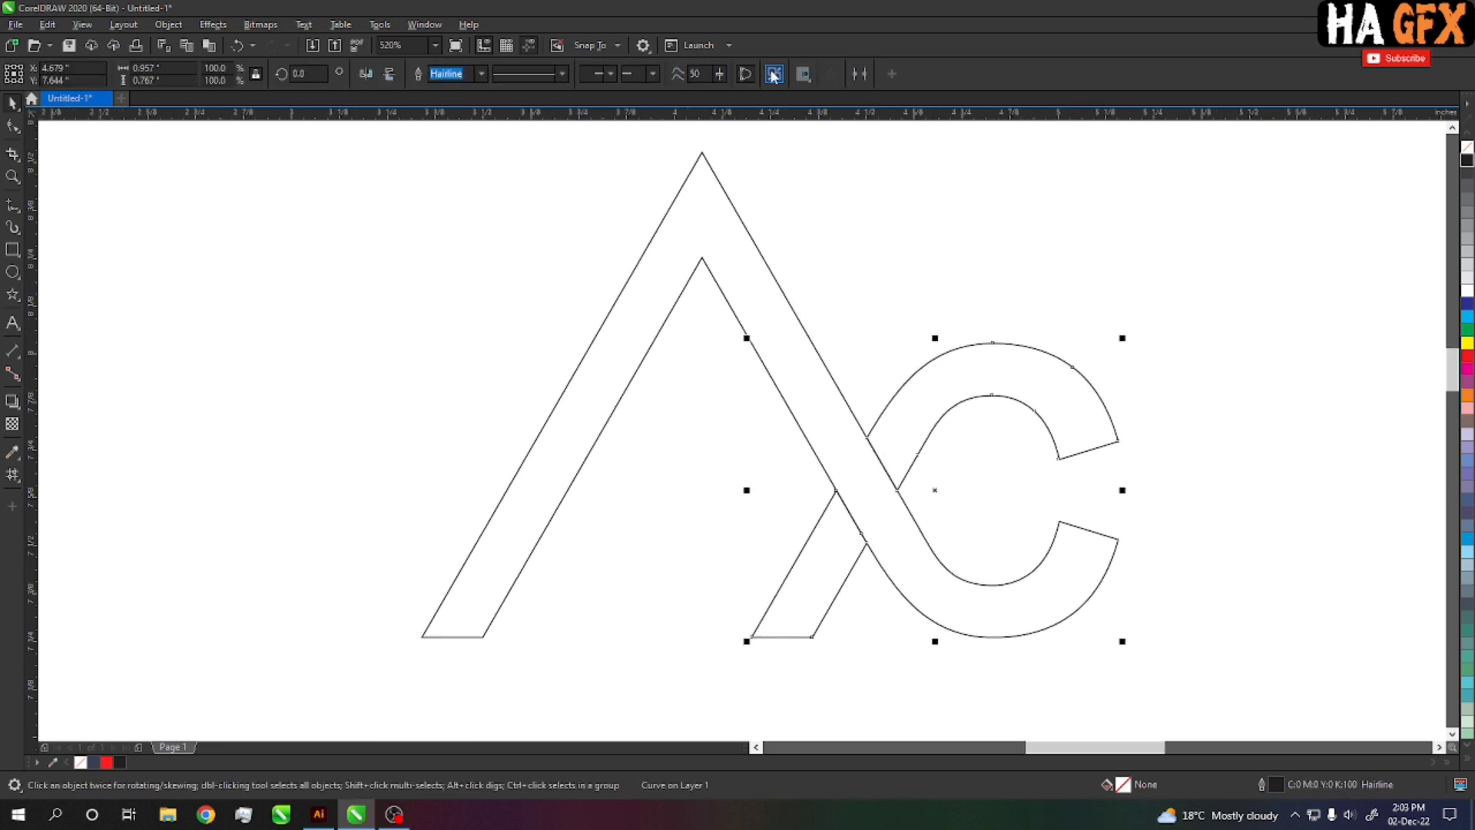
left_click(774, 75)
left_click(950, 371)
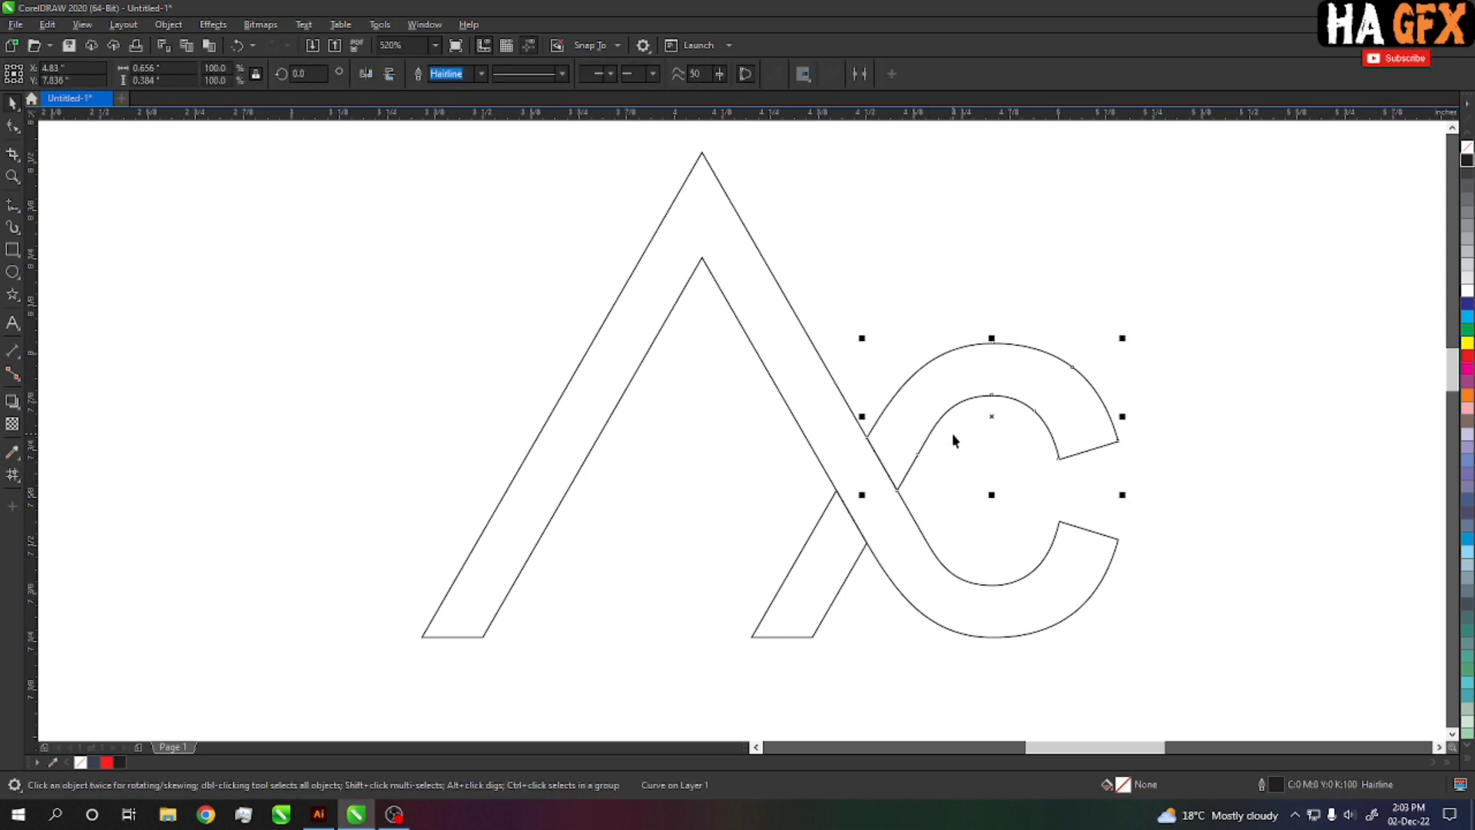
left_click(107, 763)
- Fill the small lower-left parallelogram and the large A-and-C shape with dark navy
left_click(882, 550)
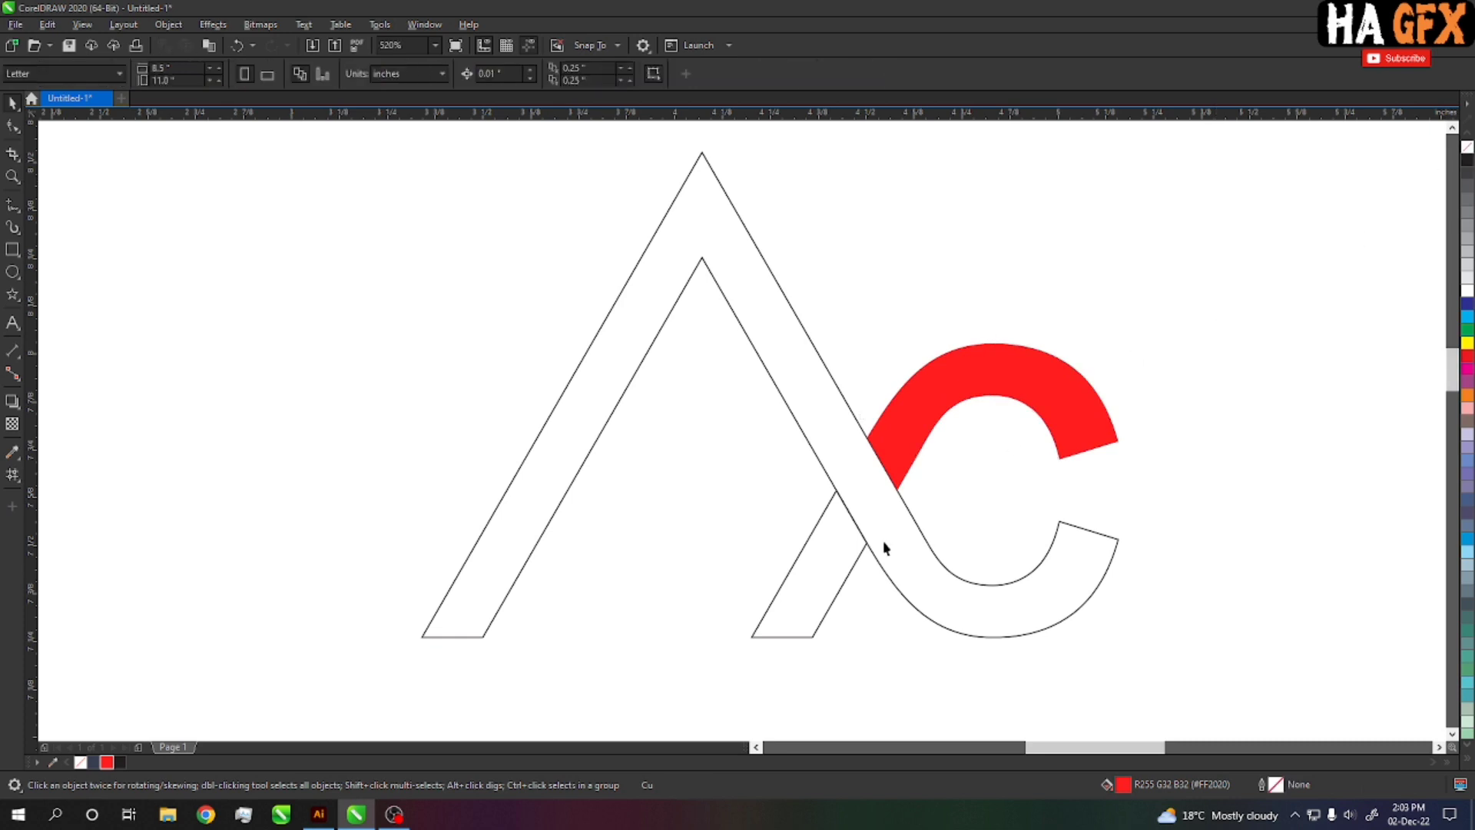
left_click(837, 587)
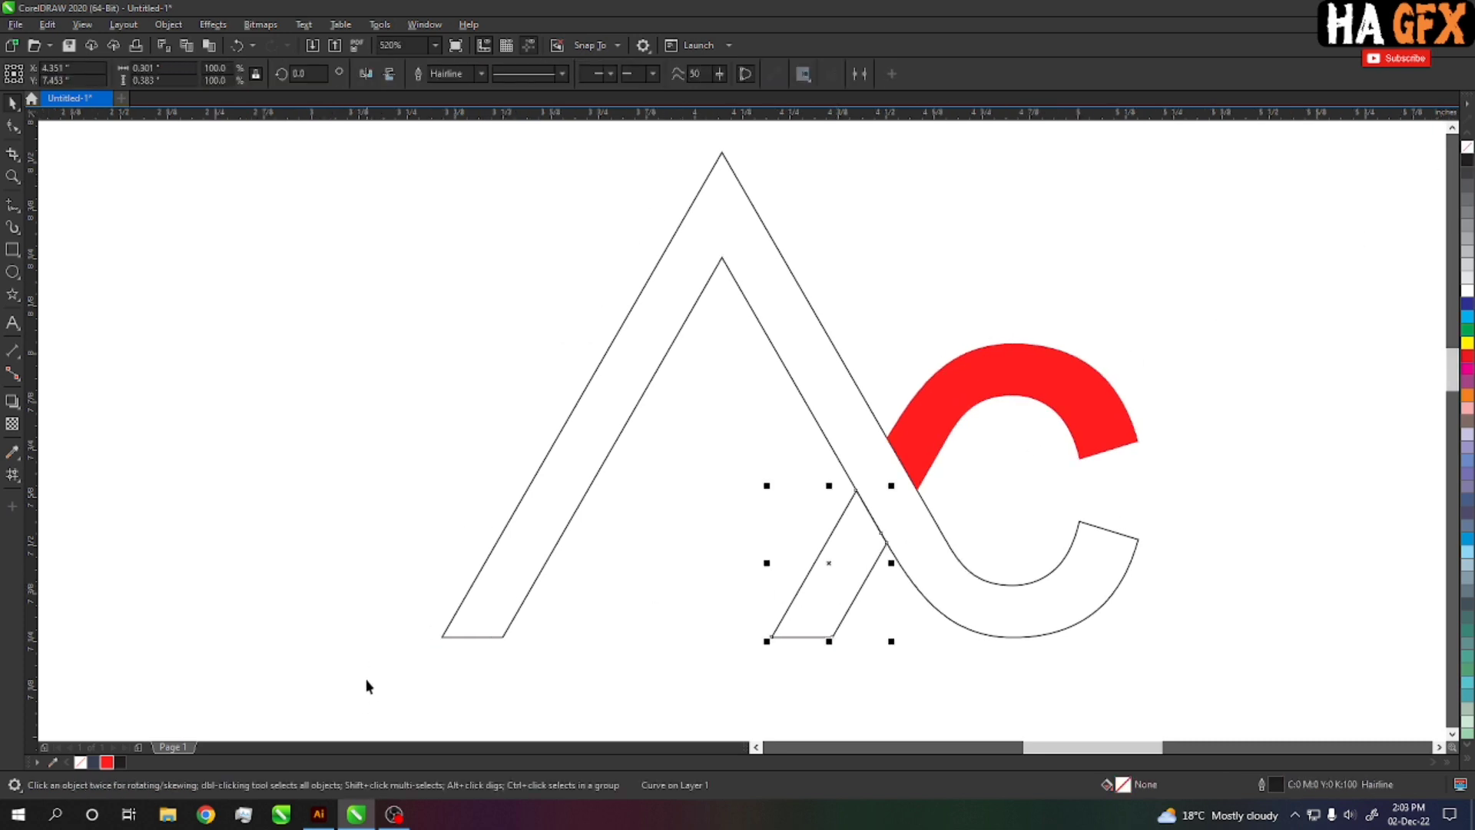
left_click(95, 762)
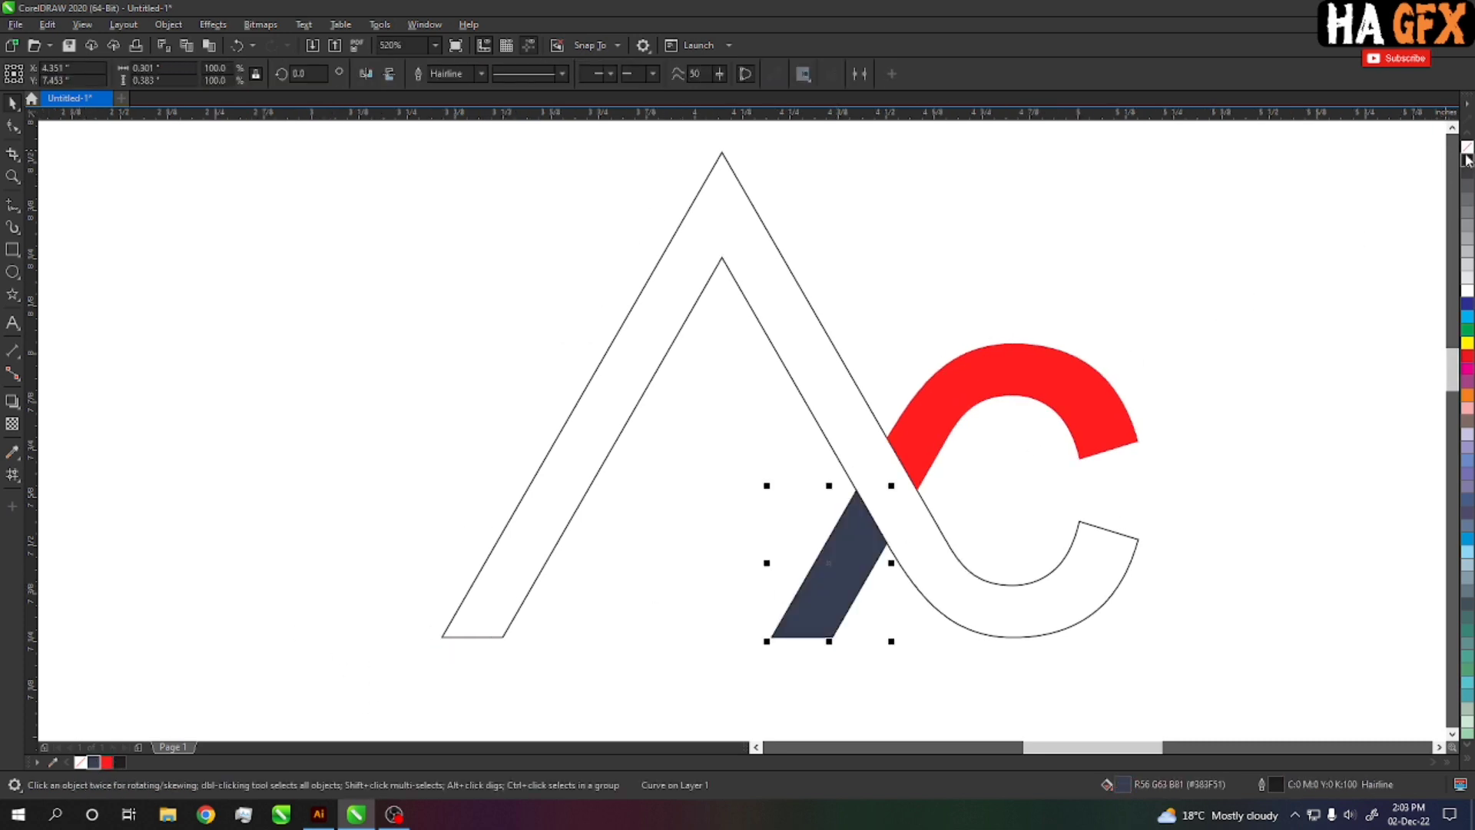
left_click(758, 285)
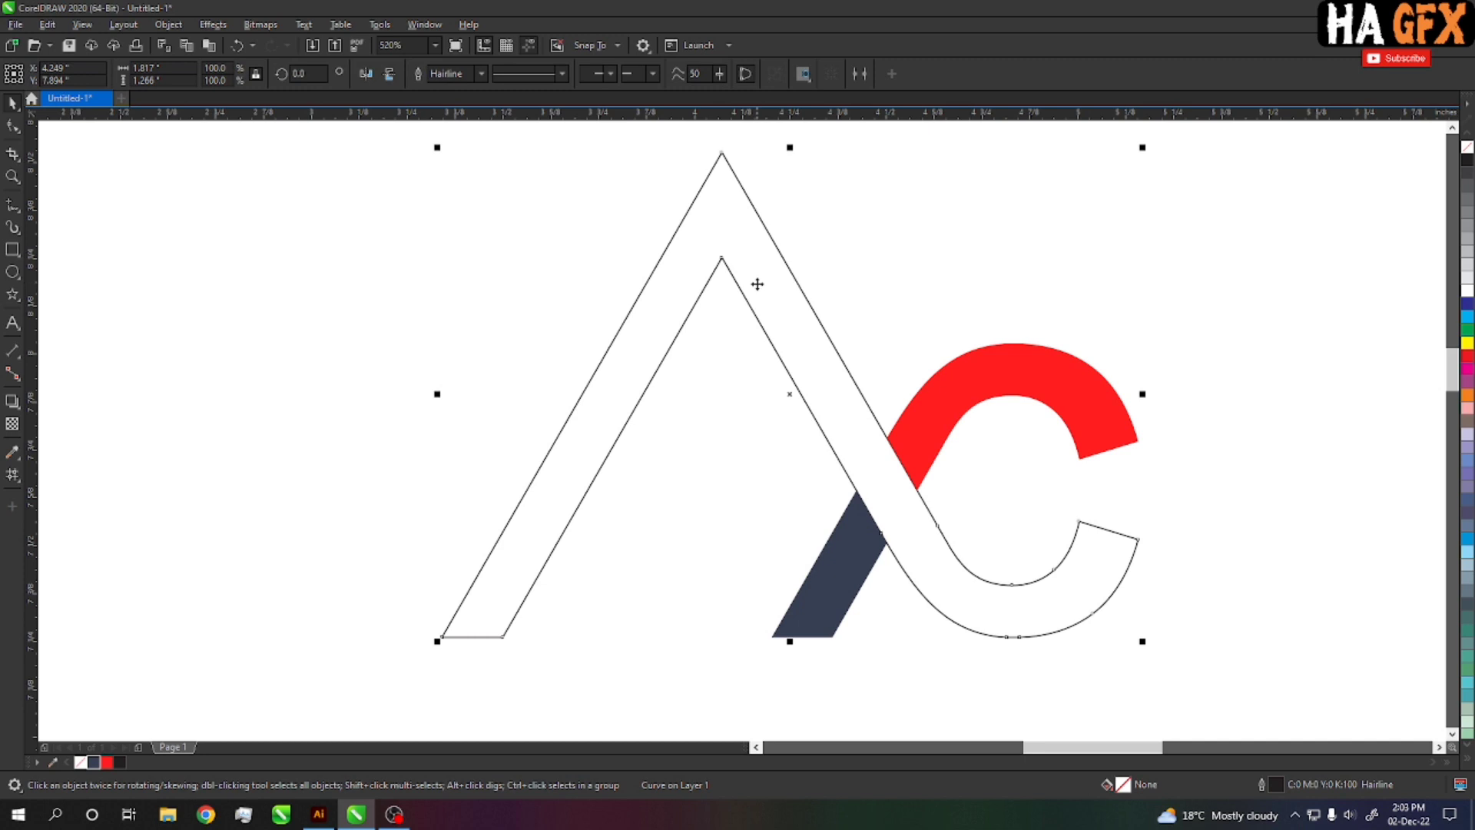
left_click(94, 762)
key("z")
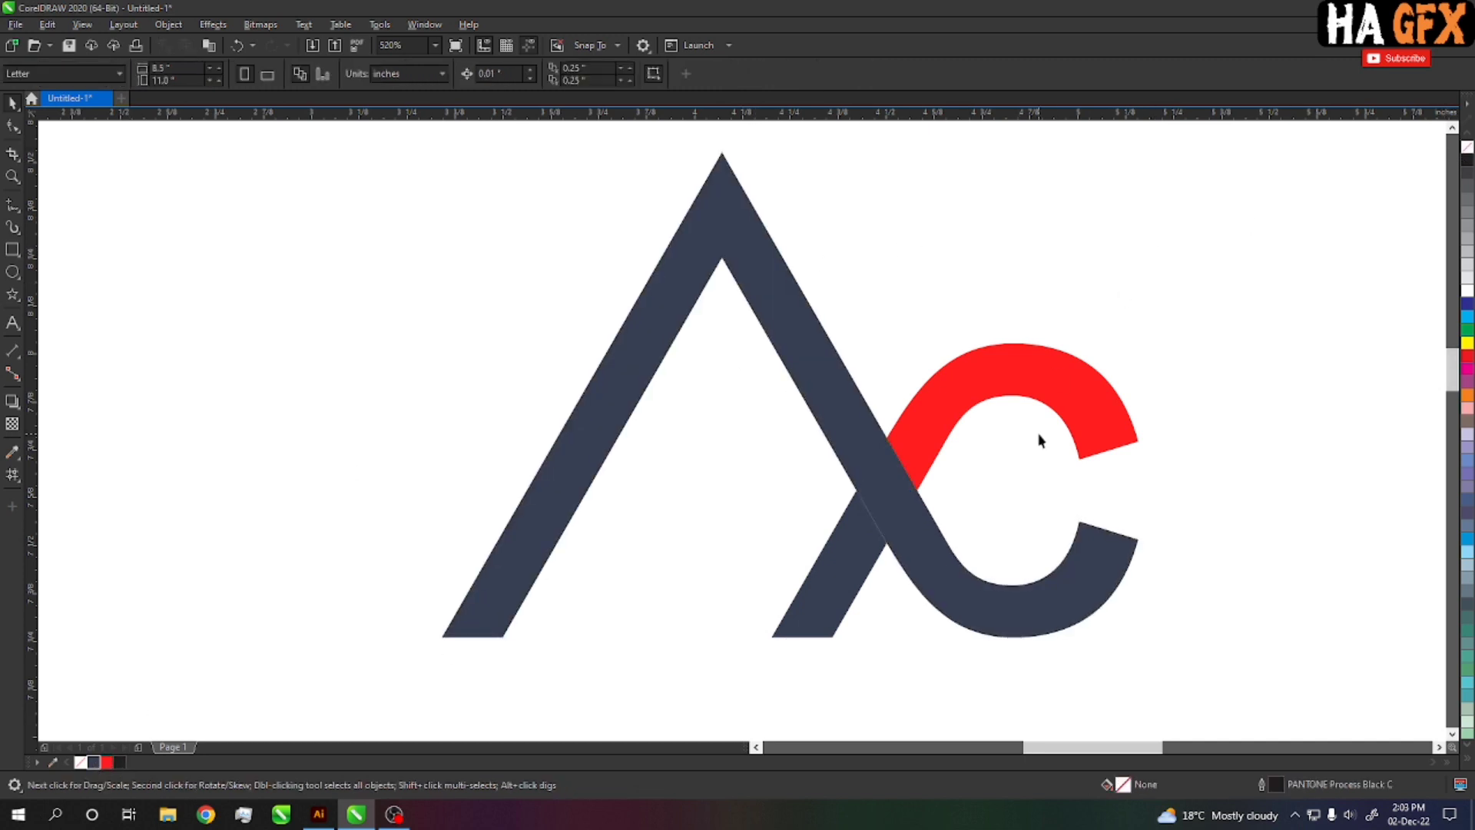
scroll(984, 479, "down", 3)
left_click_drag(548, 266, 1090, 627)
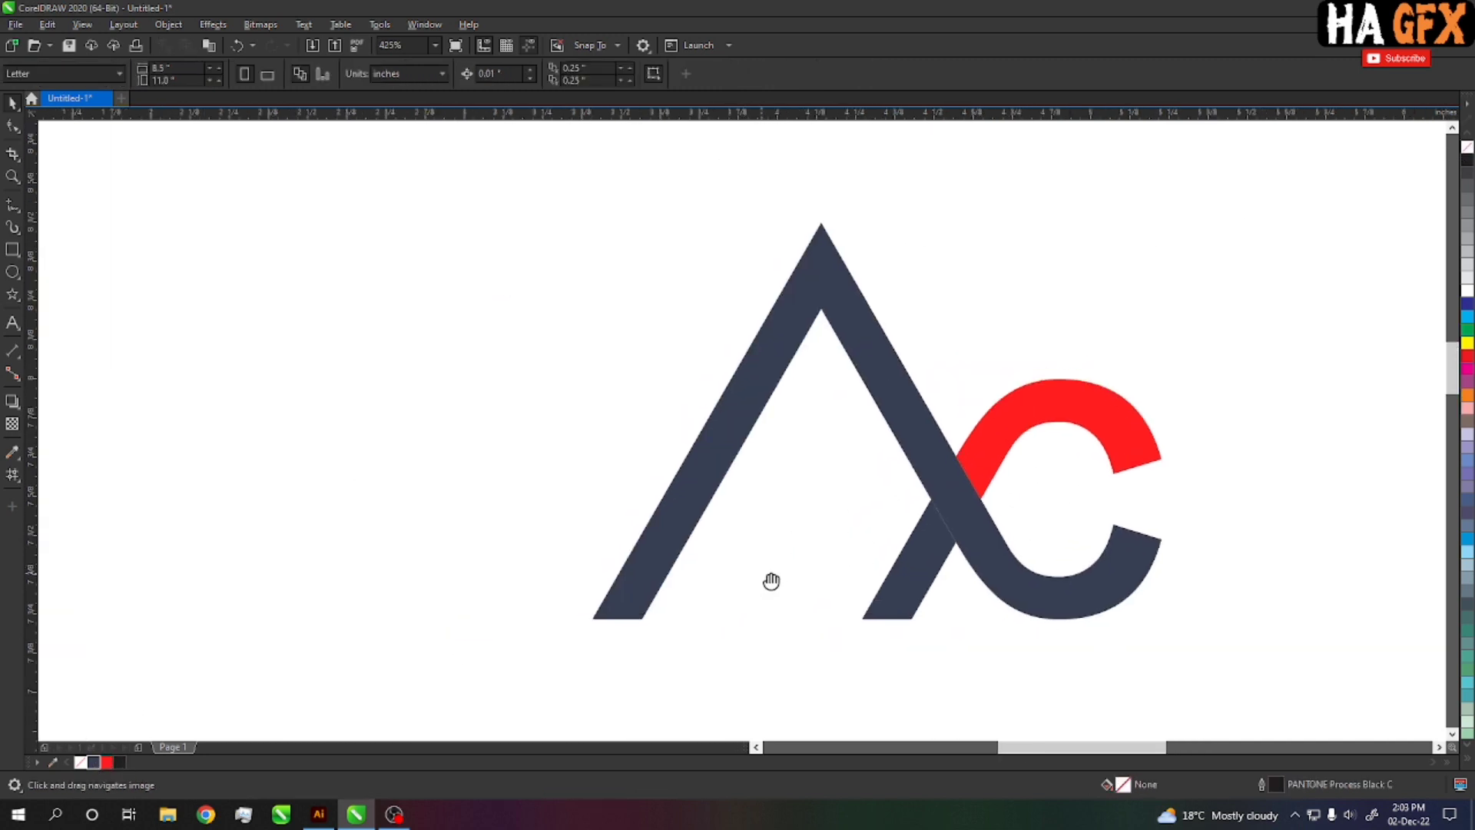
- Trim the duplicated navy chevron against the A, break it apart and delete the leftover U piece
left_click(920, 427)
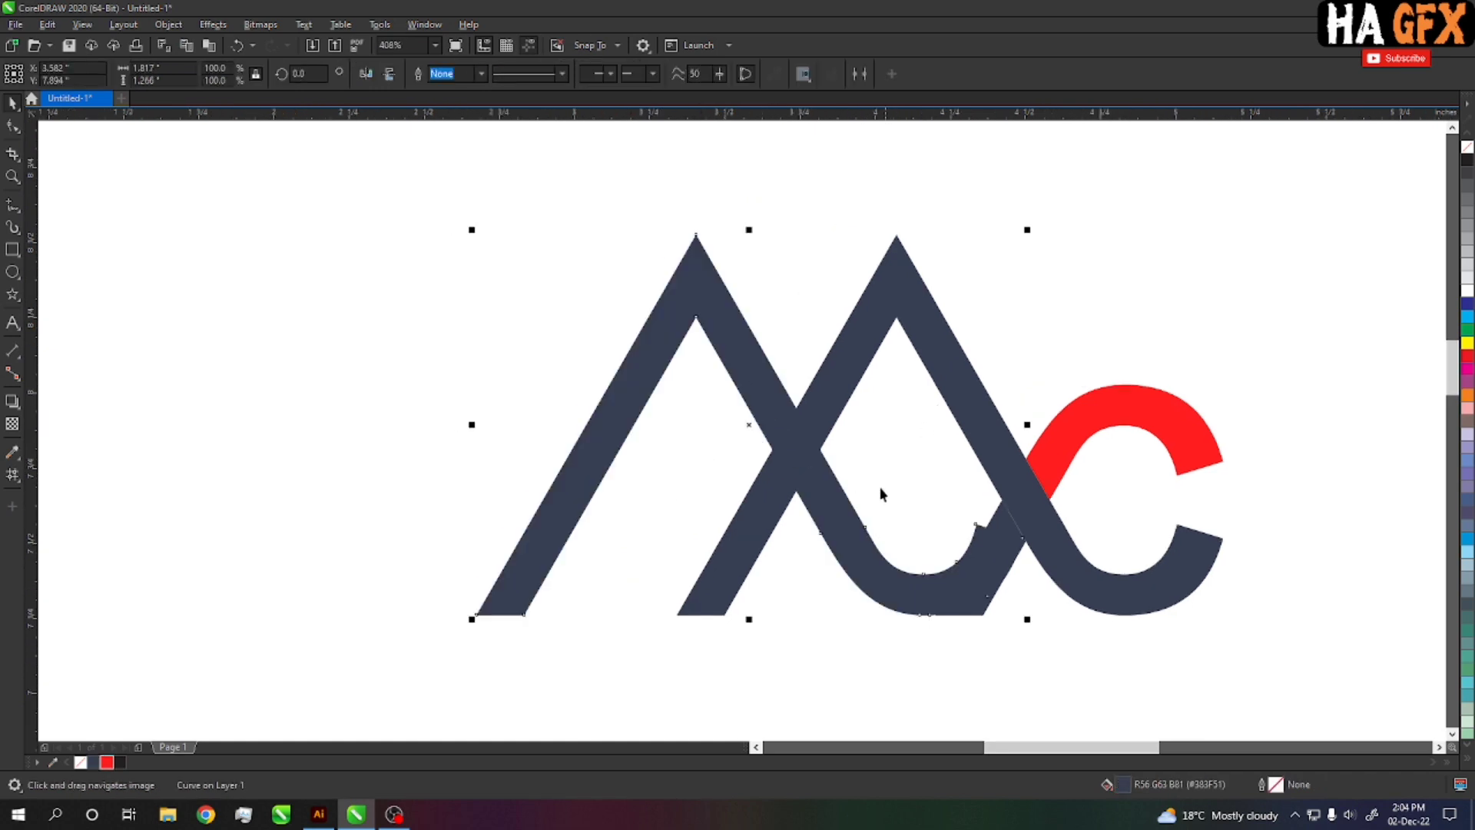
left_click(812, 410, "shift")
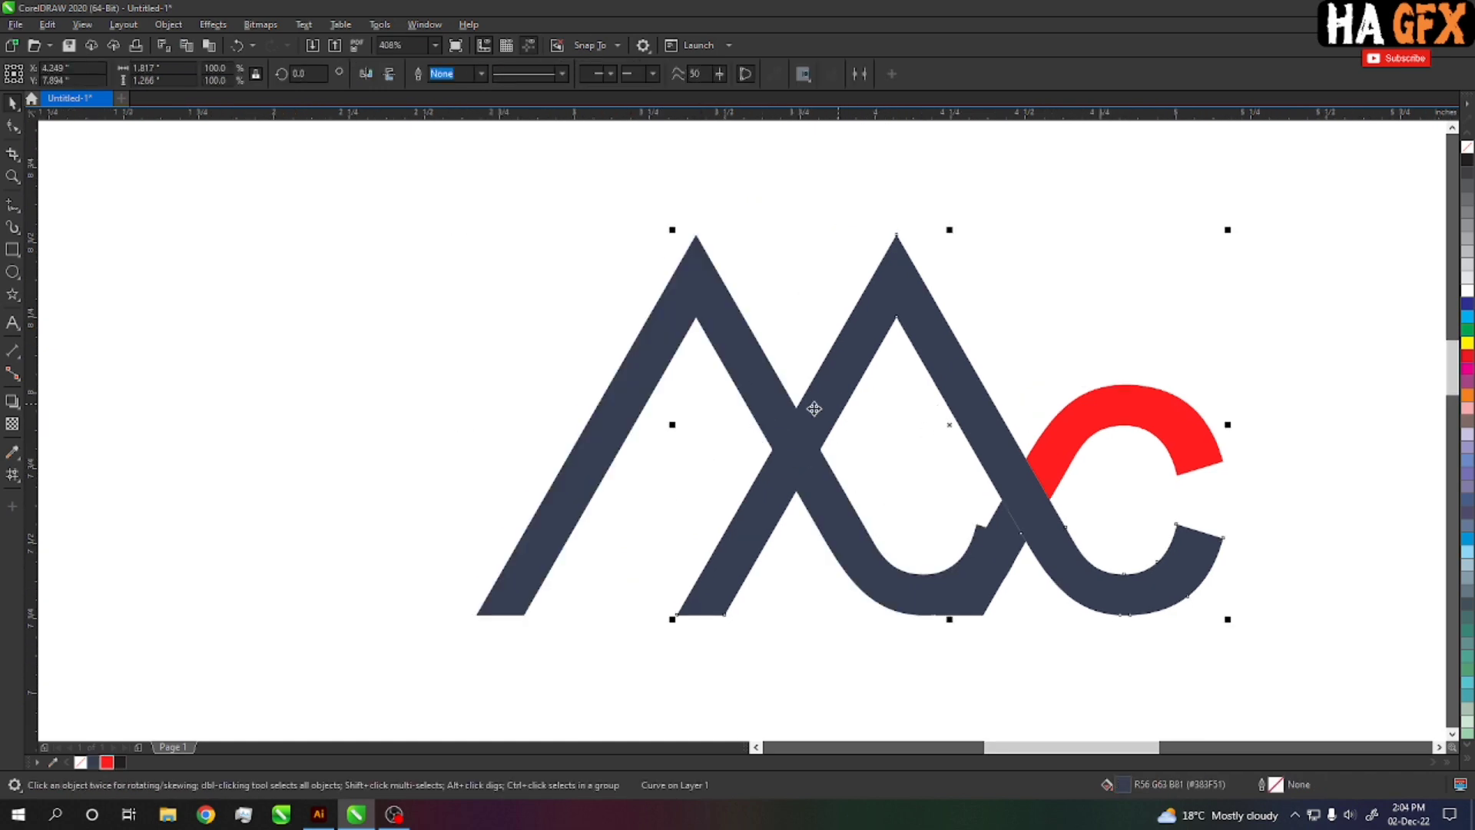
left_click(473, 74)
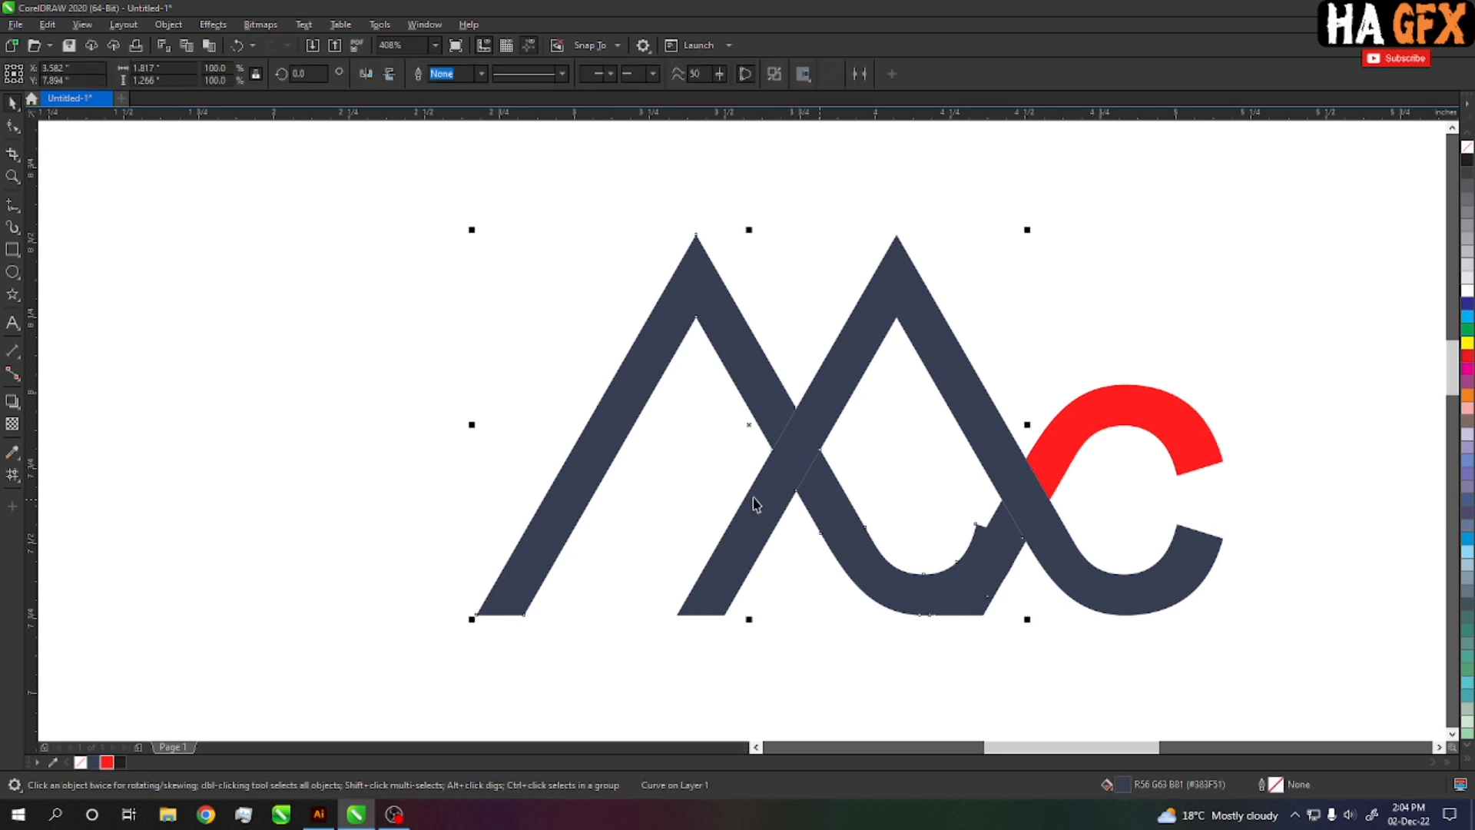
left_click(775, 74)
left_click(856, 559)
key("Delete")
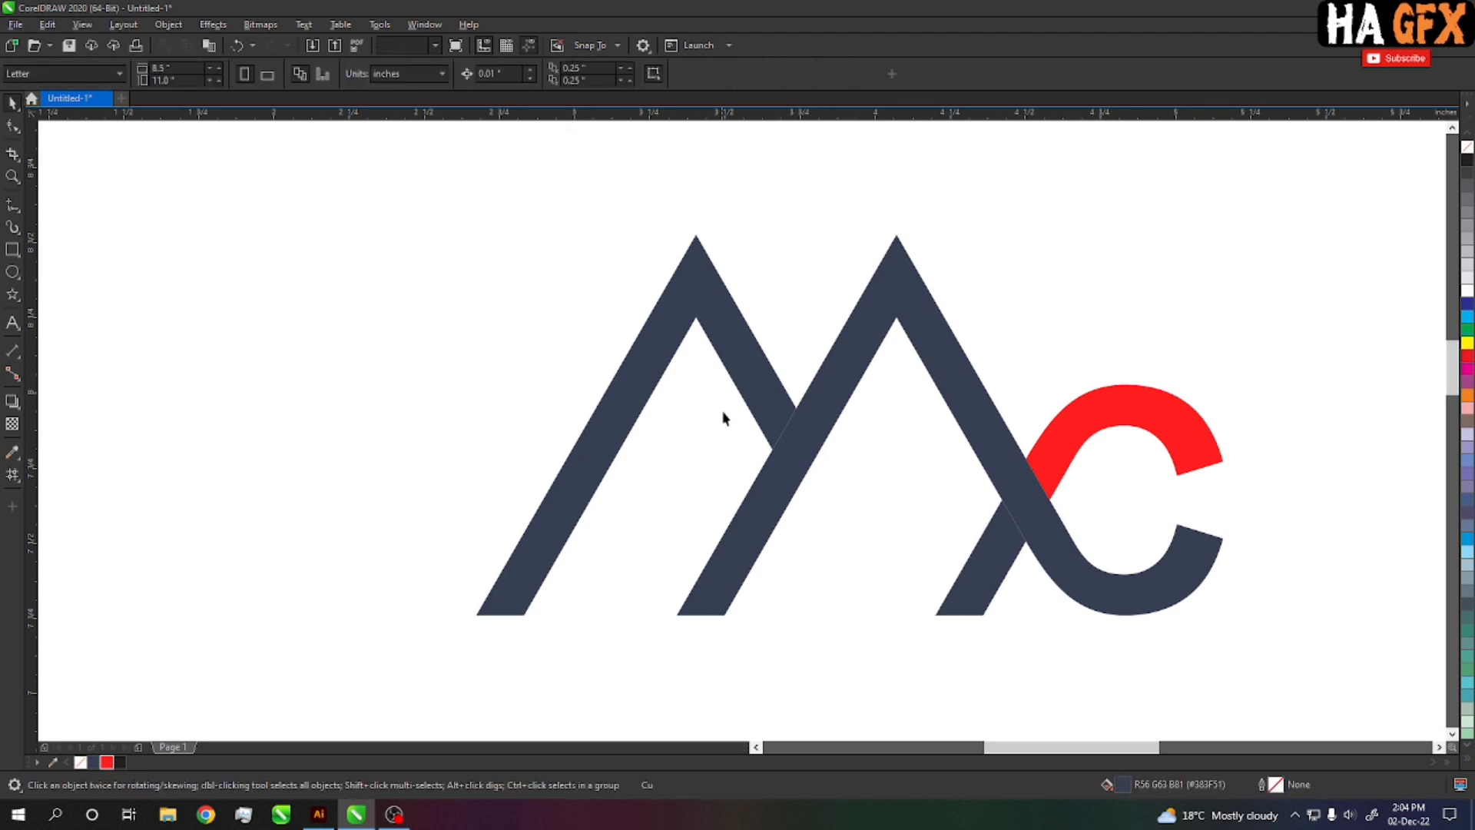
- Cut the left chevron along its inner edge with a Freehand line, then delete the line
left_click(749, 382)
scroll(724, 312, "up", 2)
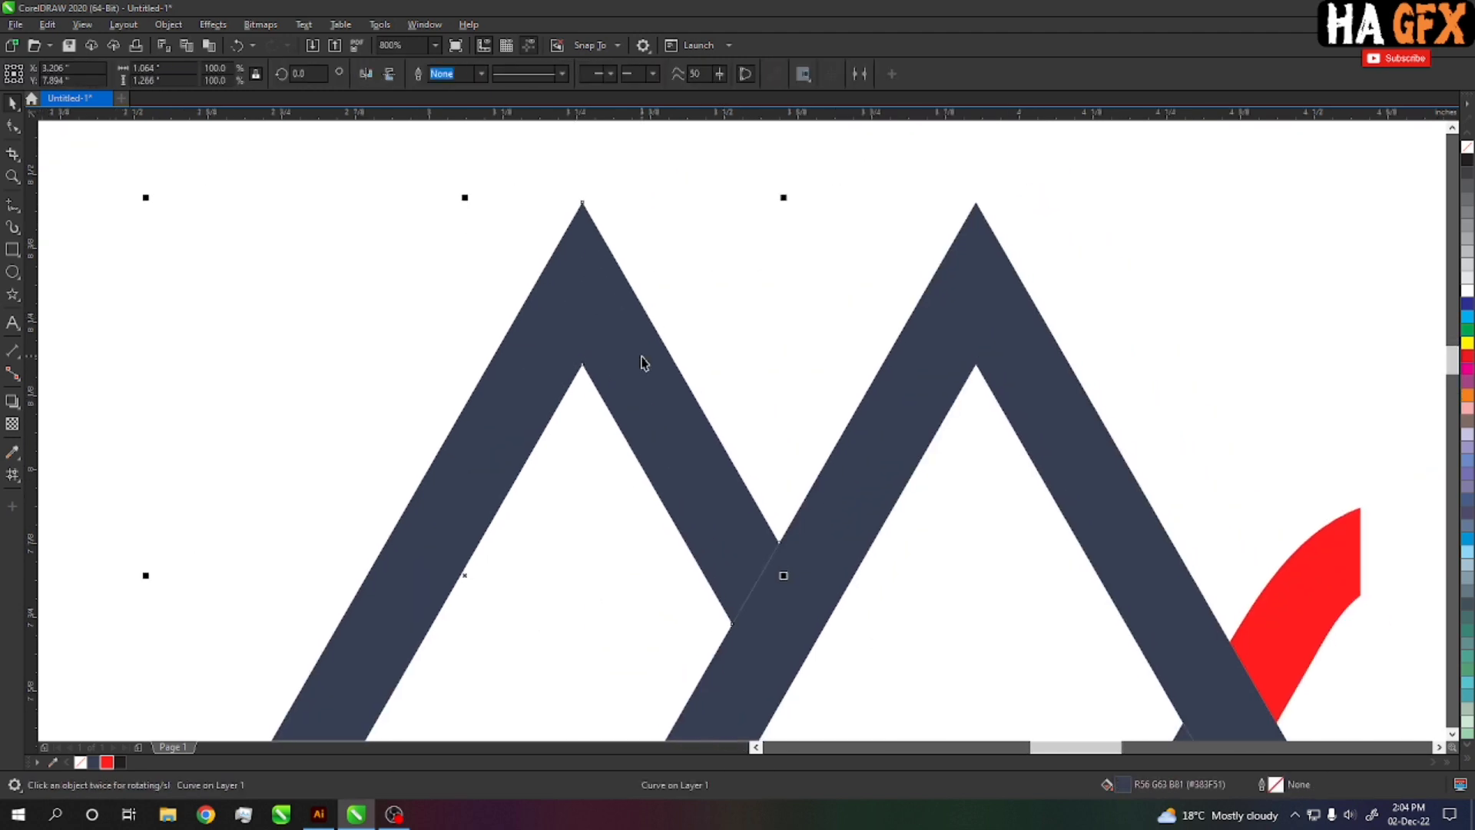
left_click(18, 212)
left_click_drag(498, 508, 685, 185)
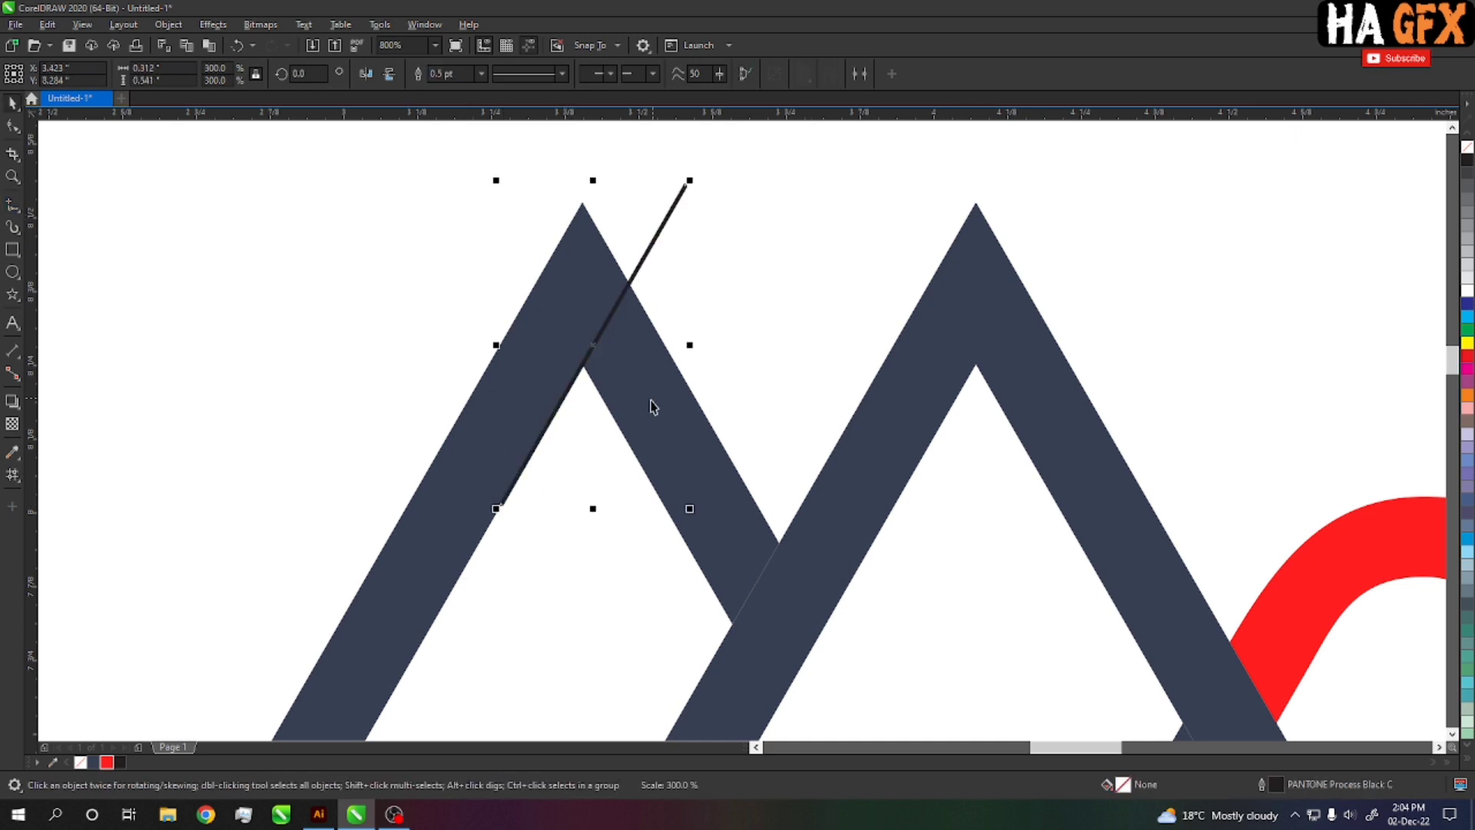
key("space")
left_click(656, 403, "shift")
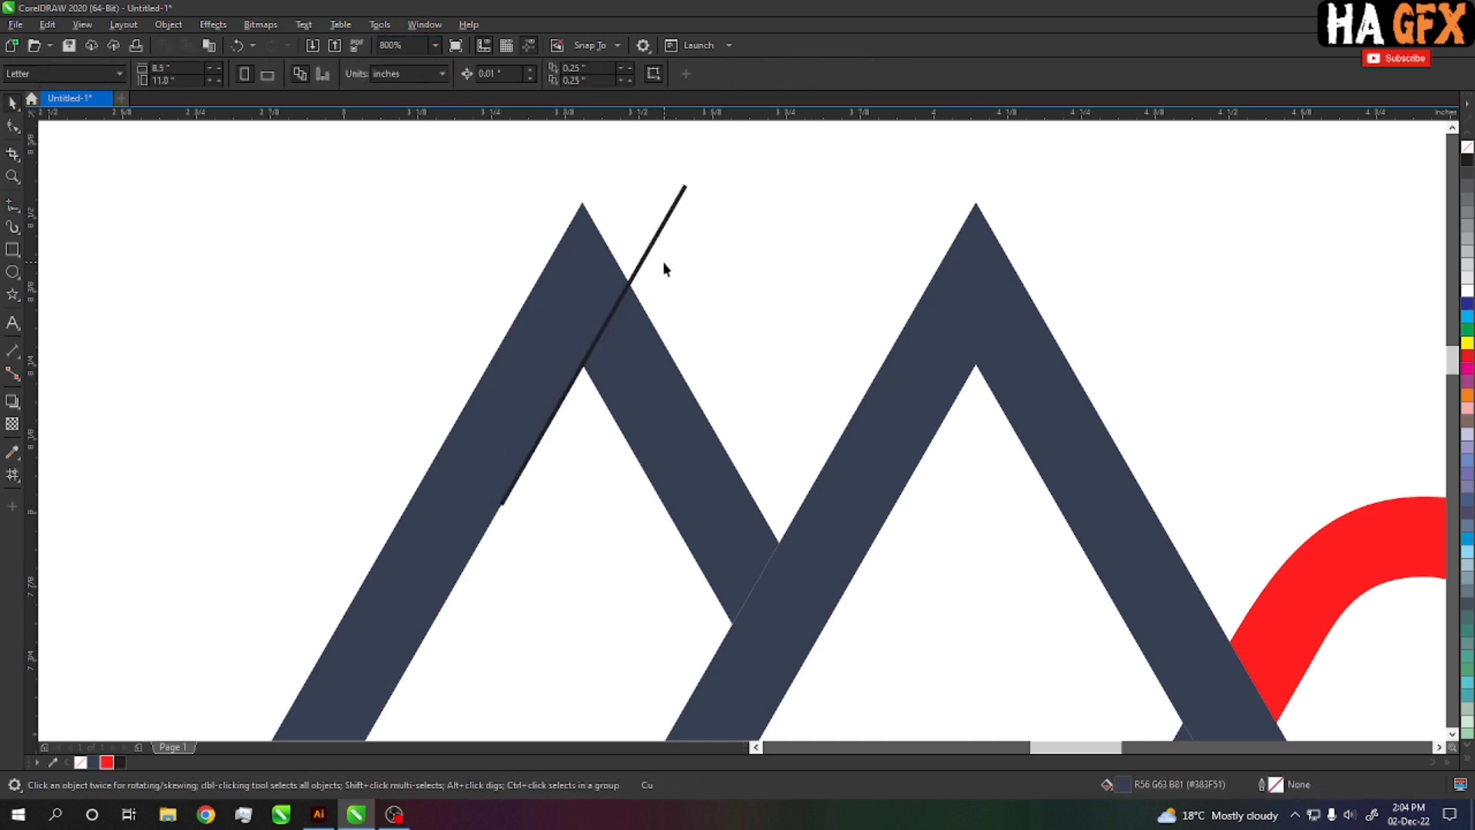
left_click(642, 261)
key("Delete")
- Break apart the cut left chevron and fill the upper part of its right leg red
left_click(654, 355)
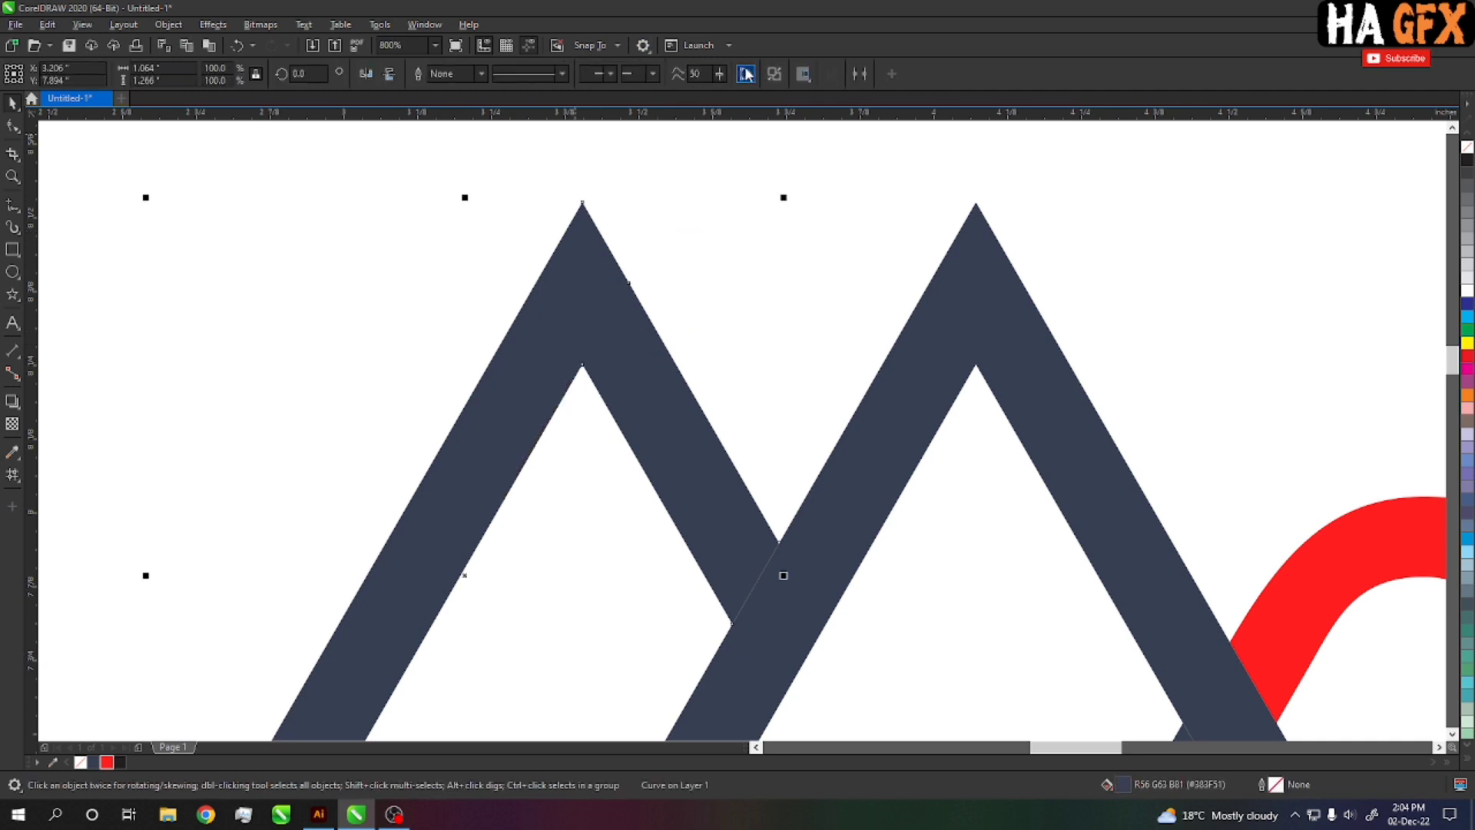
left_click(773, 74)
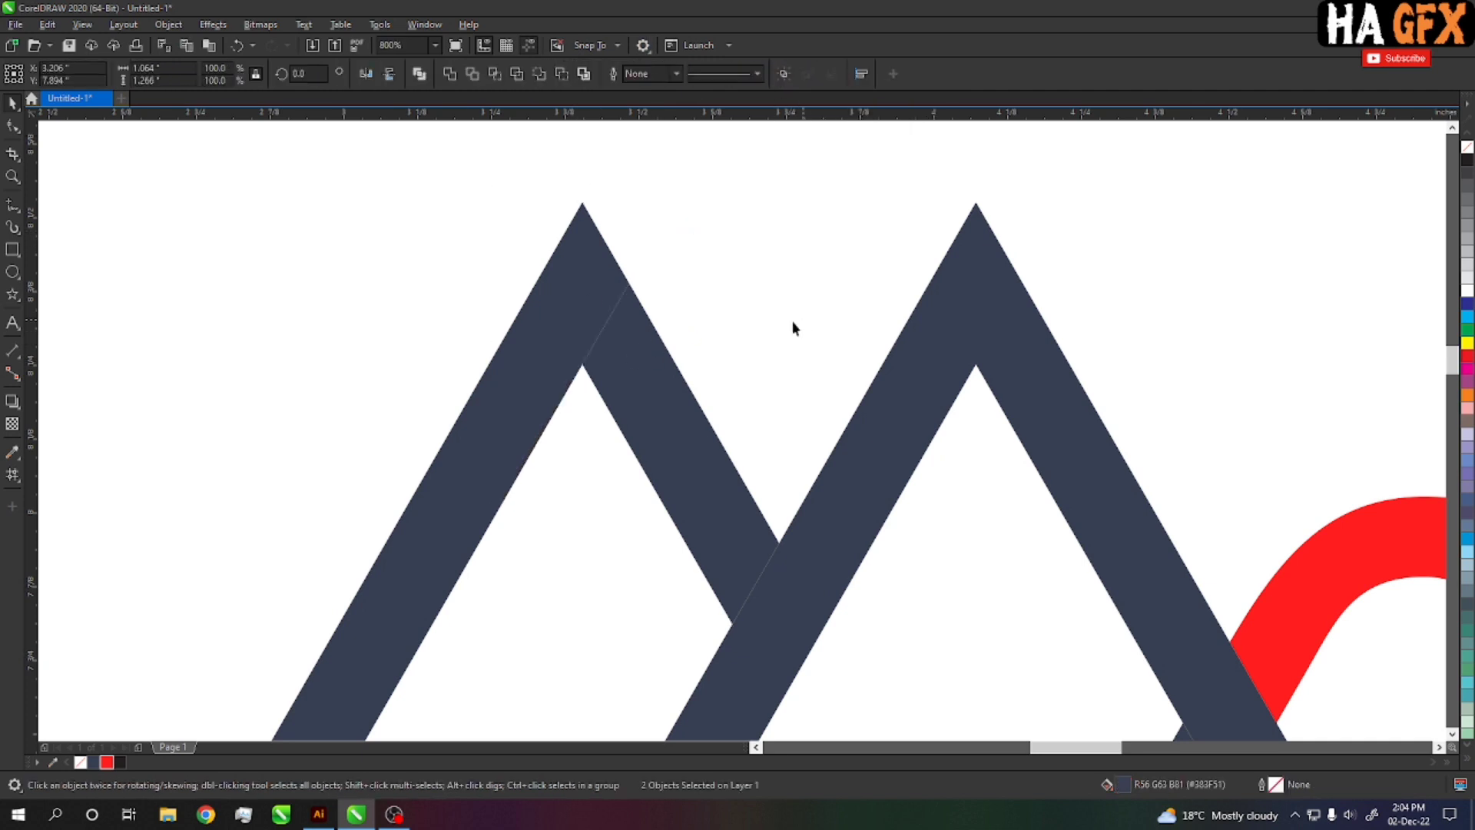
left_click(672, 388)
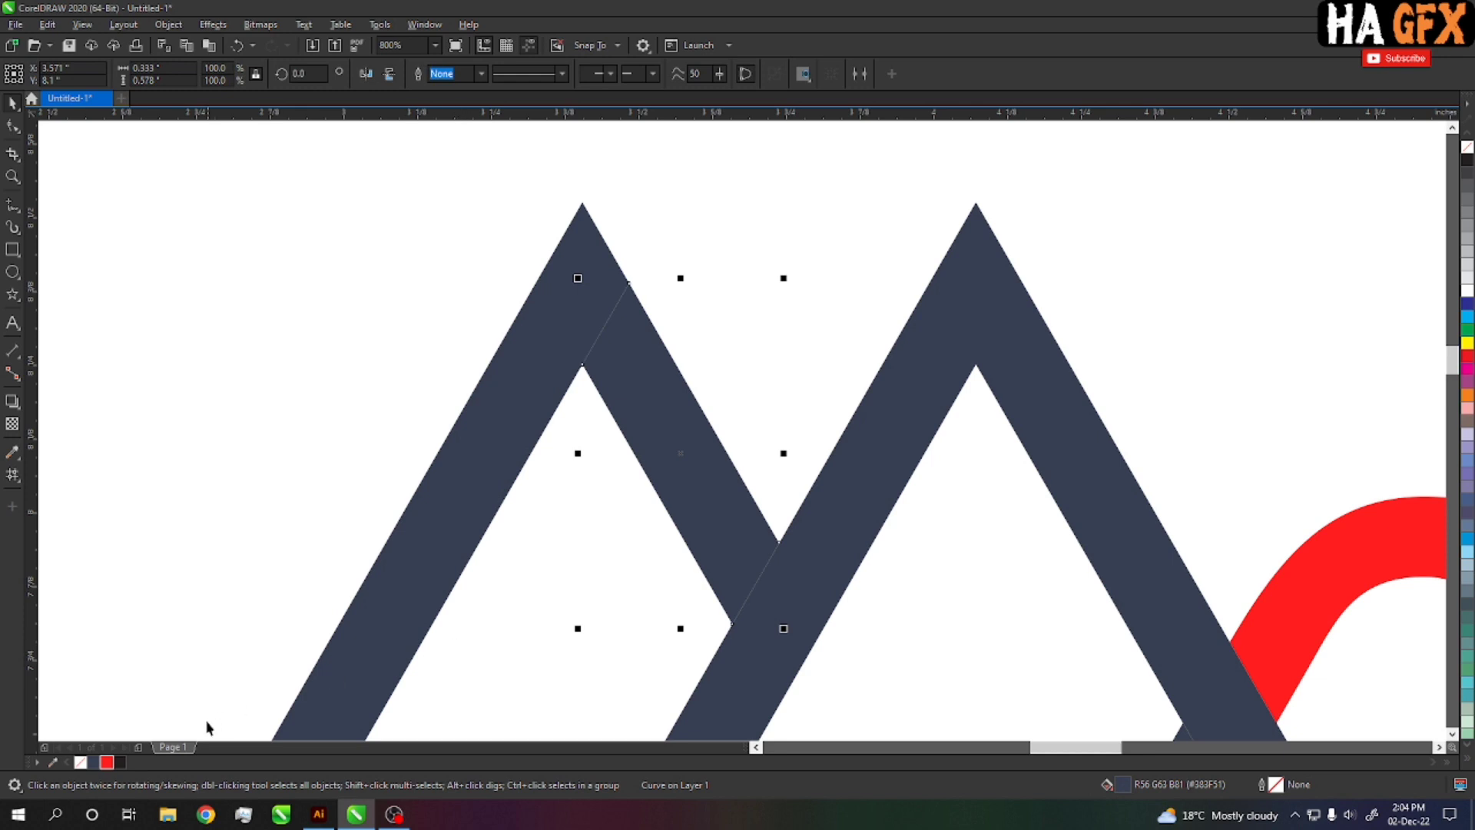
left_click(107, 763)
key("Escape")
key("F4")
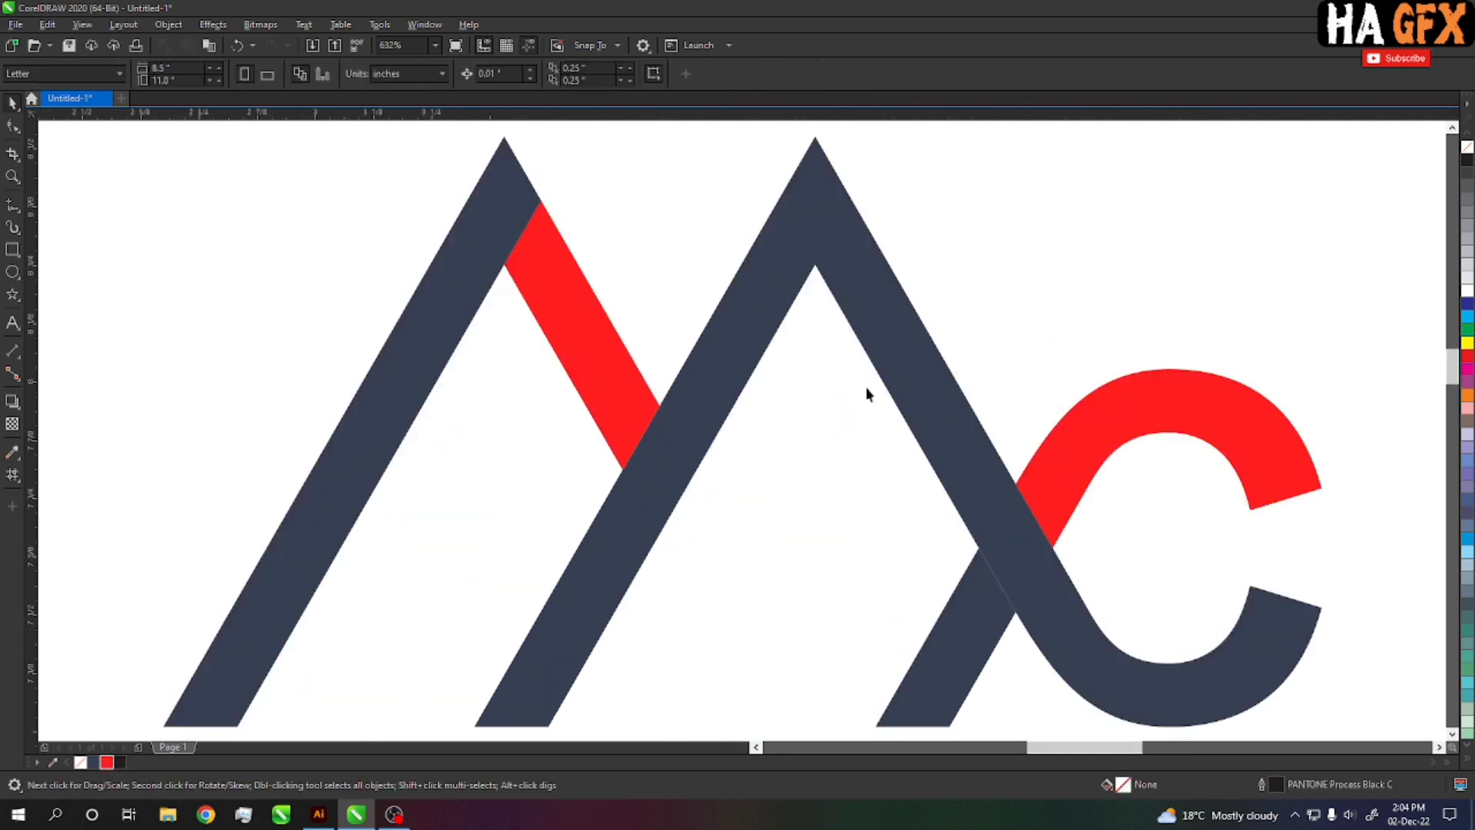
scroll(643, 372, "down", 5)
key("z")
left_click_drag(592, 290, 1053, 620)
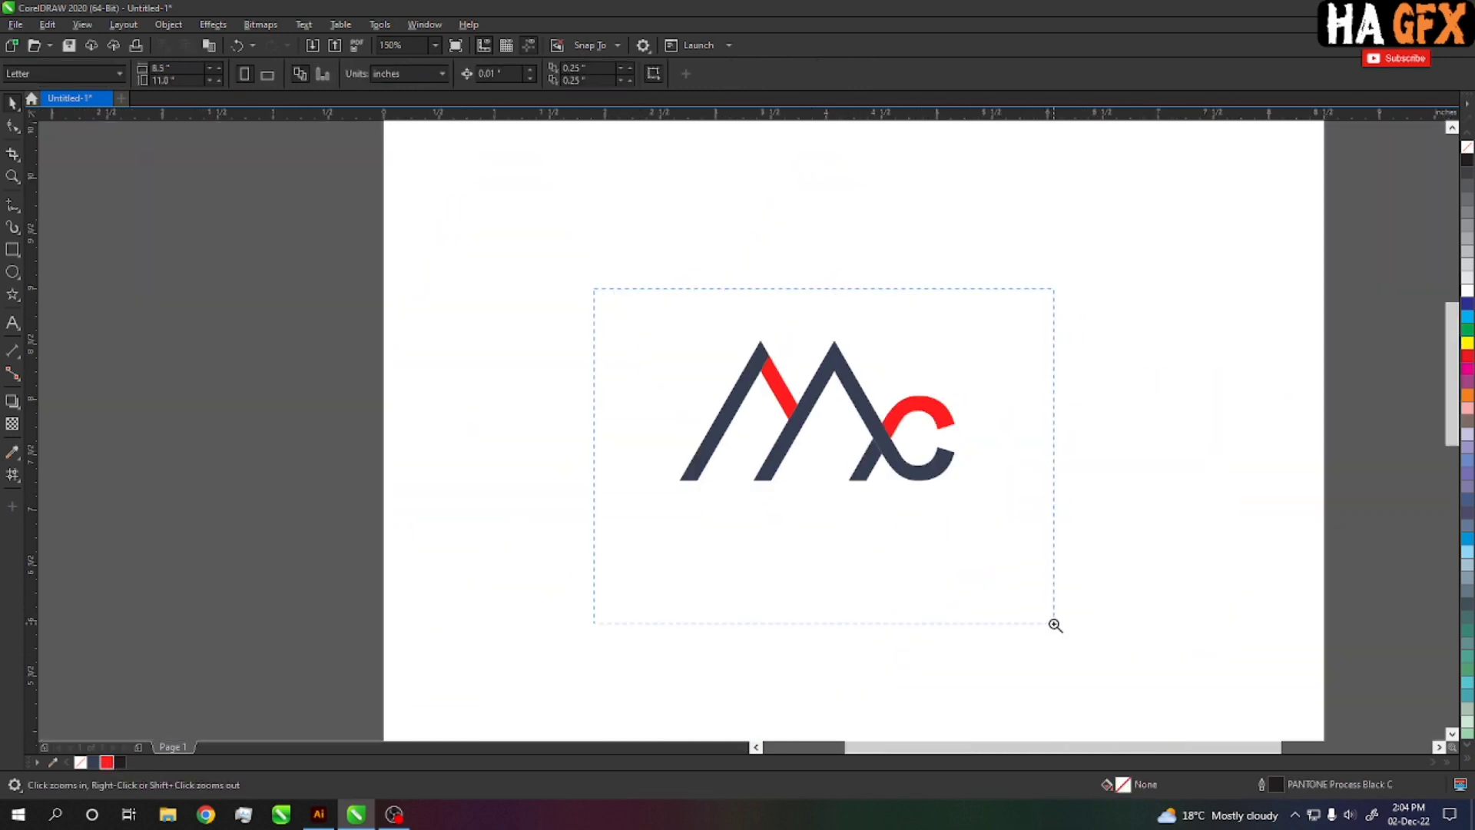
- Add bold 'NAME LOGO' text below the monogram
key("h")
left_click_drag(695, 574, 797, 574)
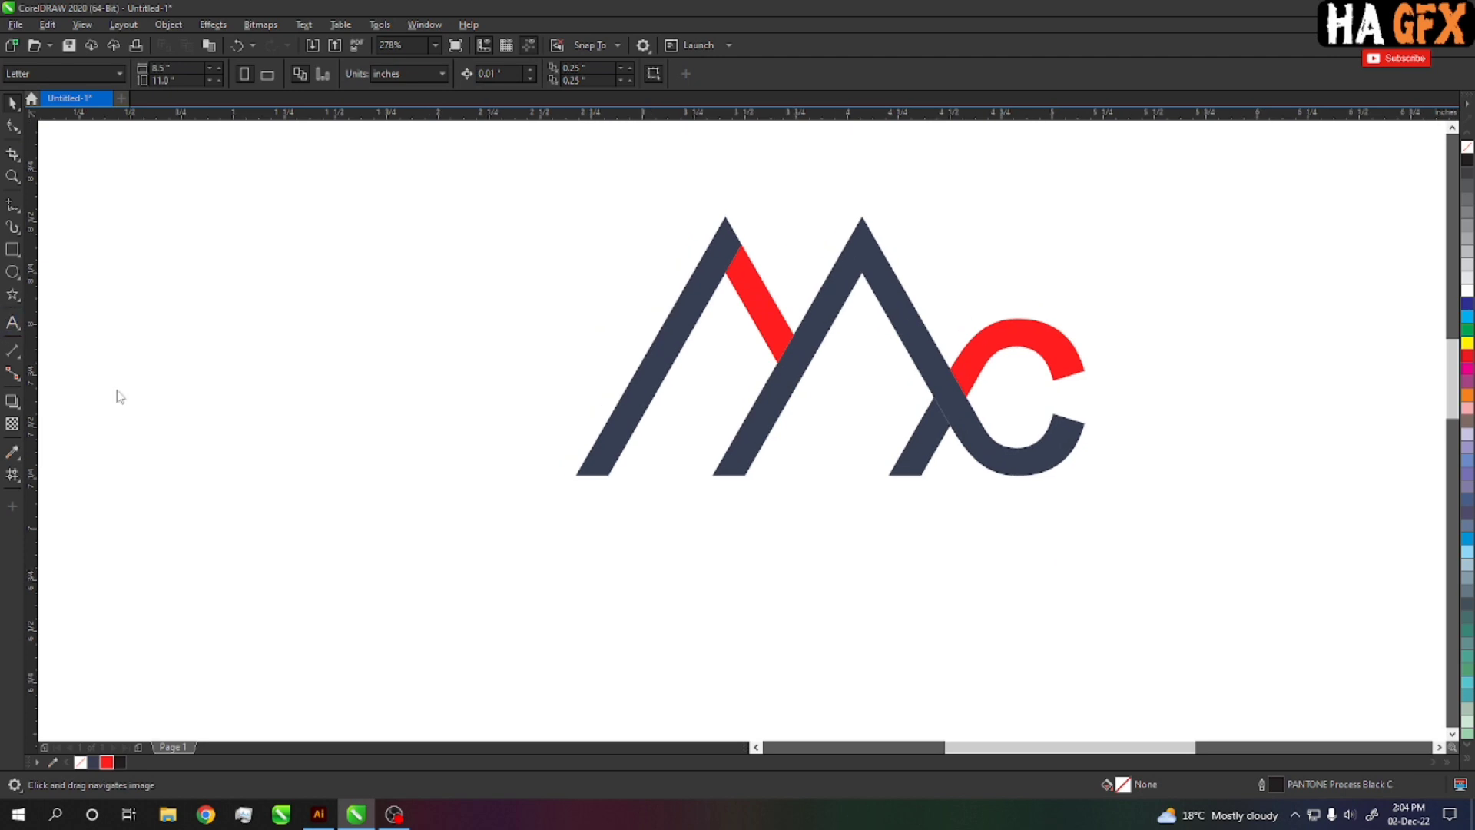
key("F8")
left_click(713, 569)
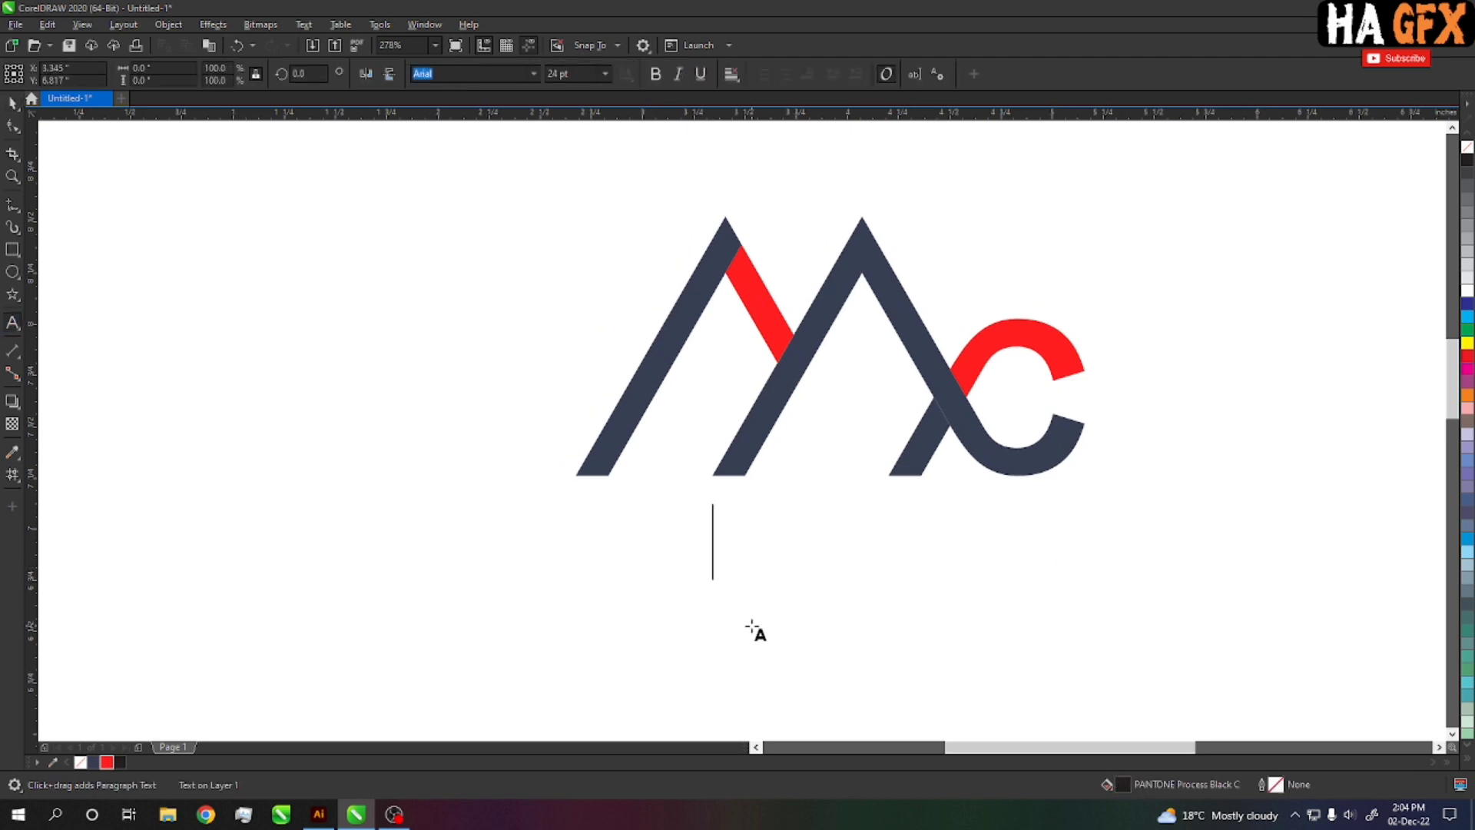
type("NAME ")
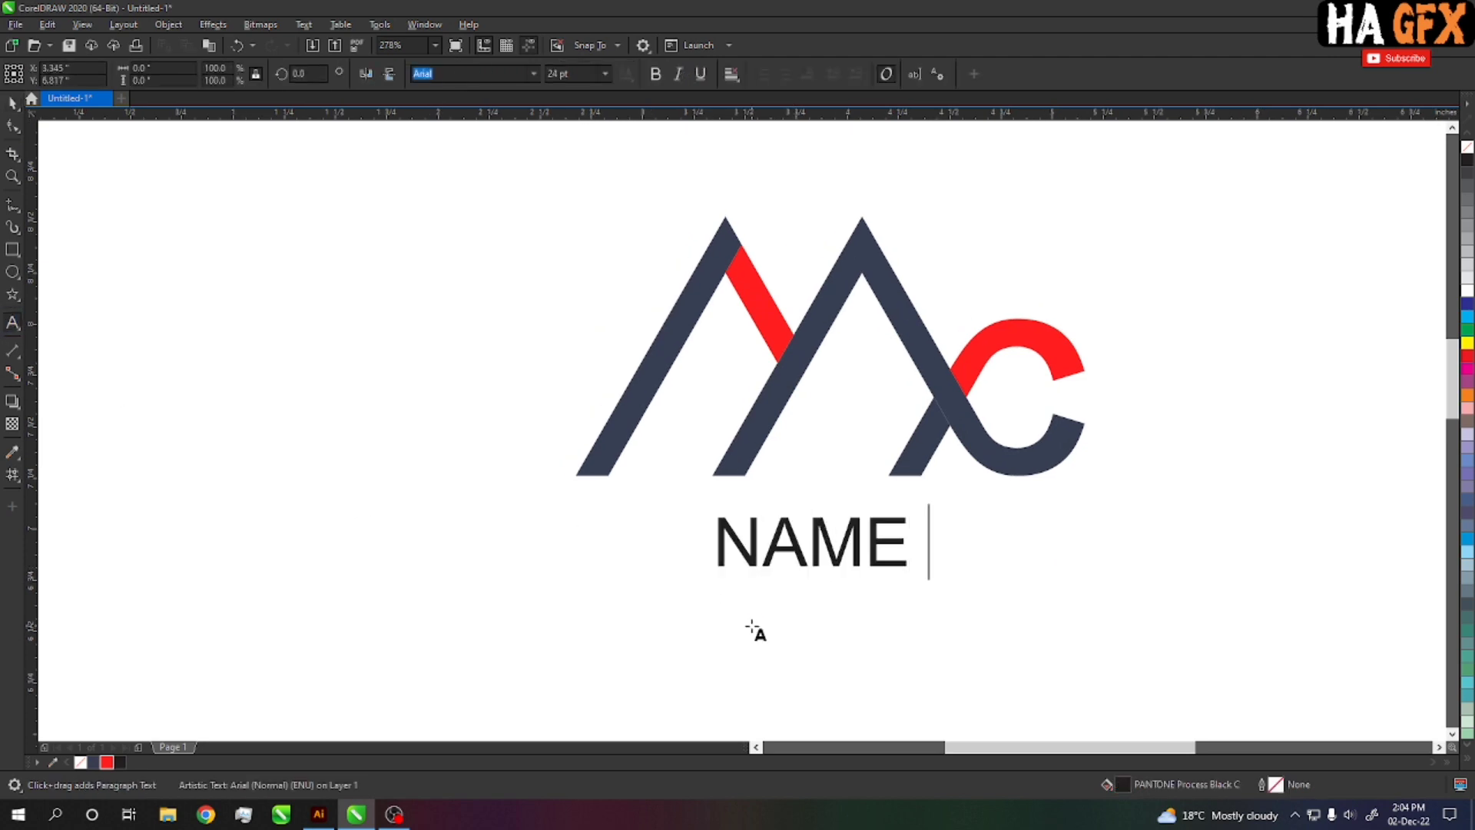
type("LOGO")
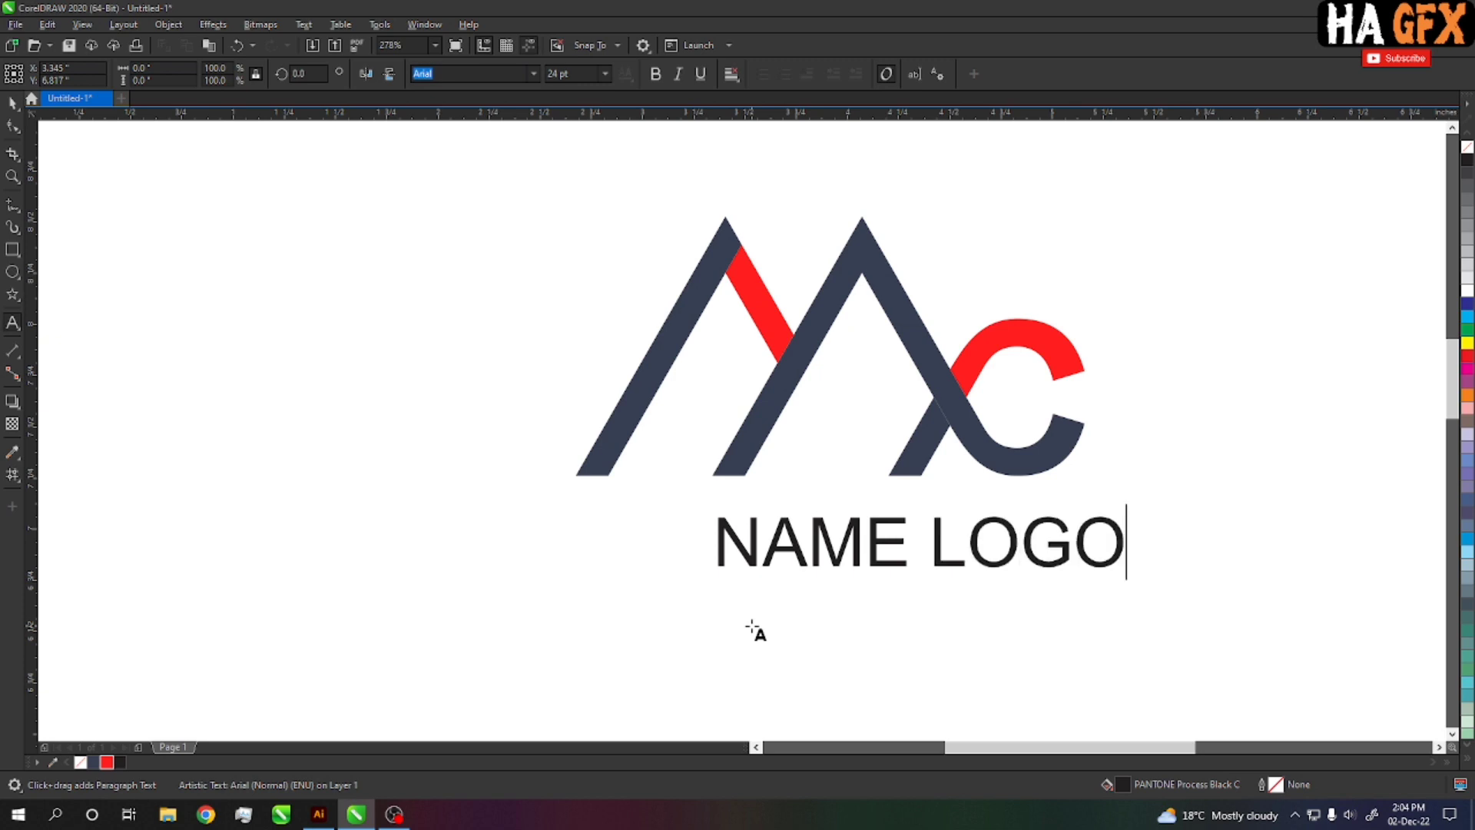
key("ctrl+space")
left_click(655, 73)
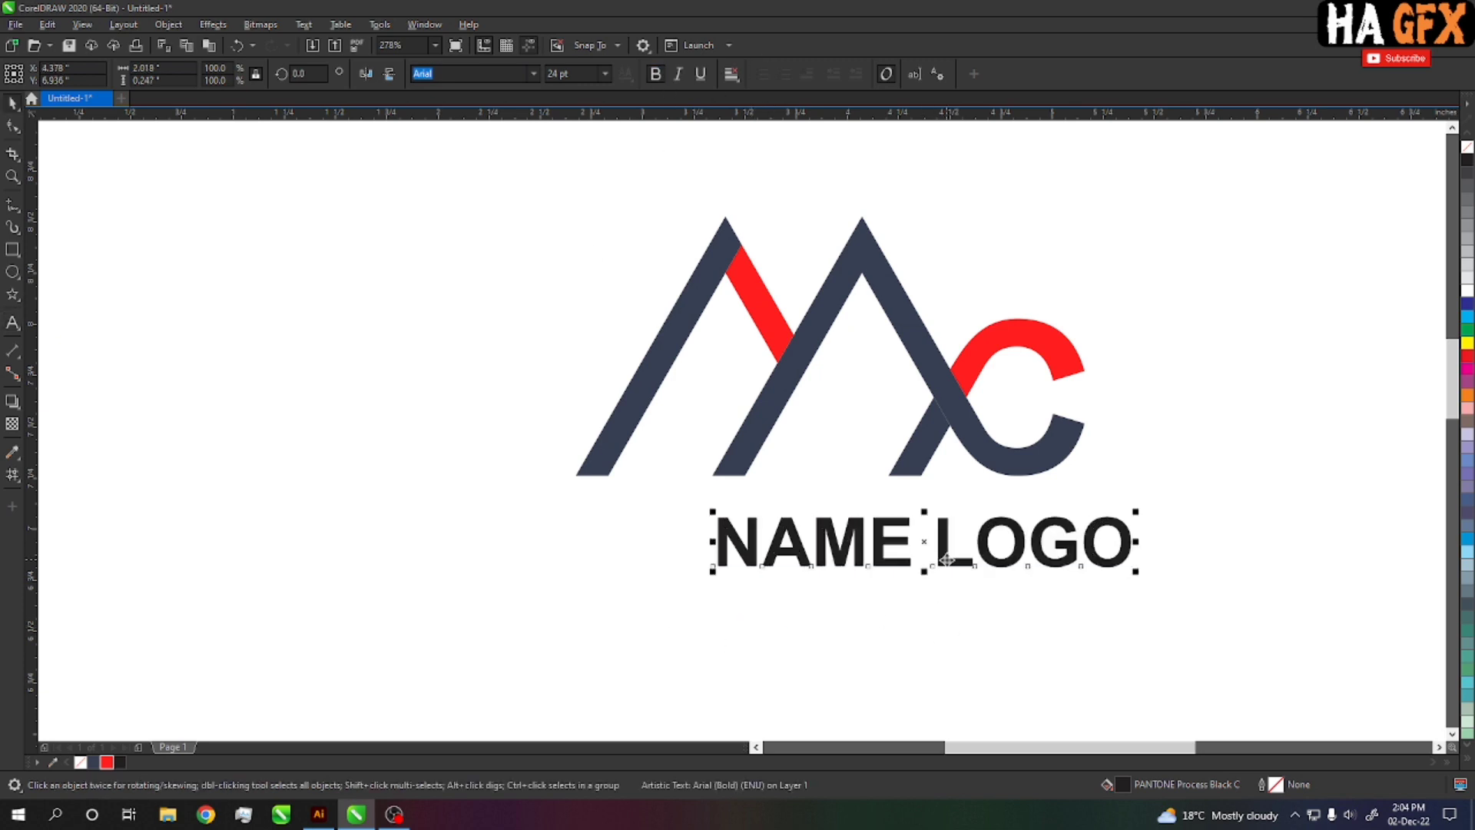
- Centre and slightly enlarge the text under the monogram, colouring LOGO red
left_click_drag(947, 559, 830, 543)
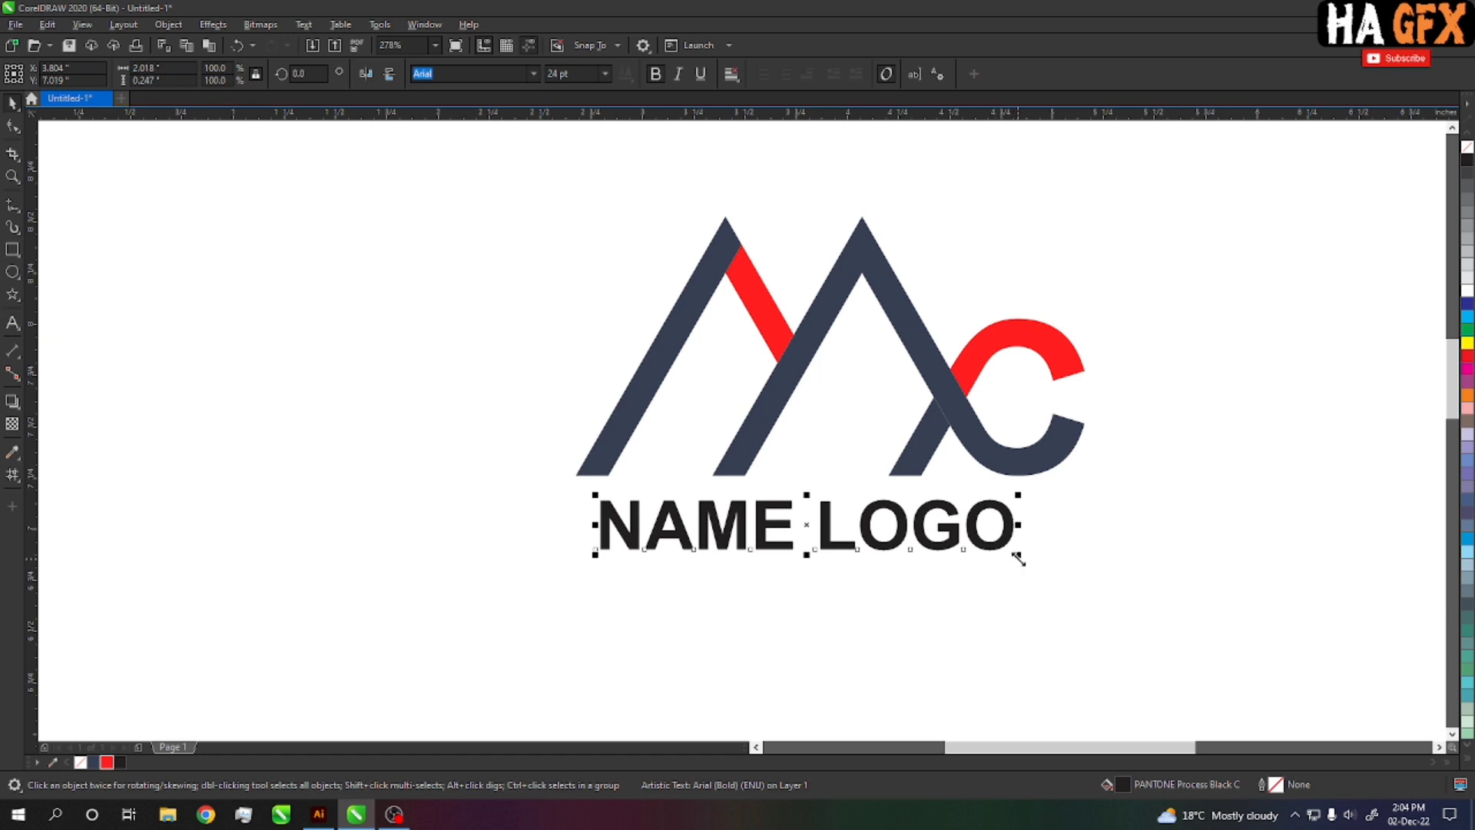
left_click_drag(1018, 559, 1039, 577)
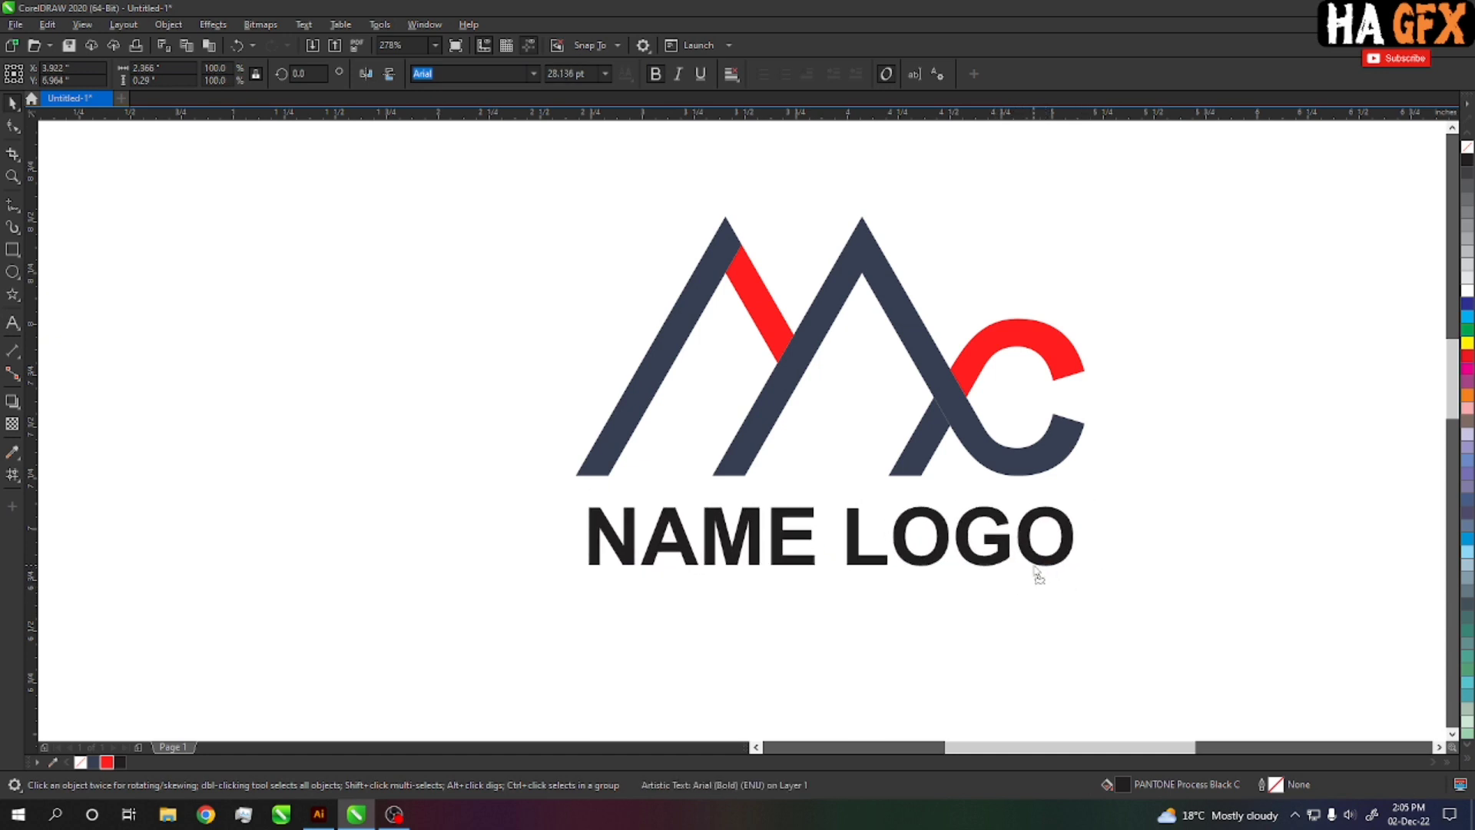
left_click(930, 624)
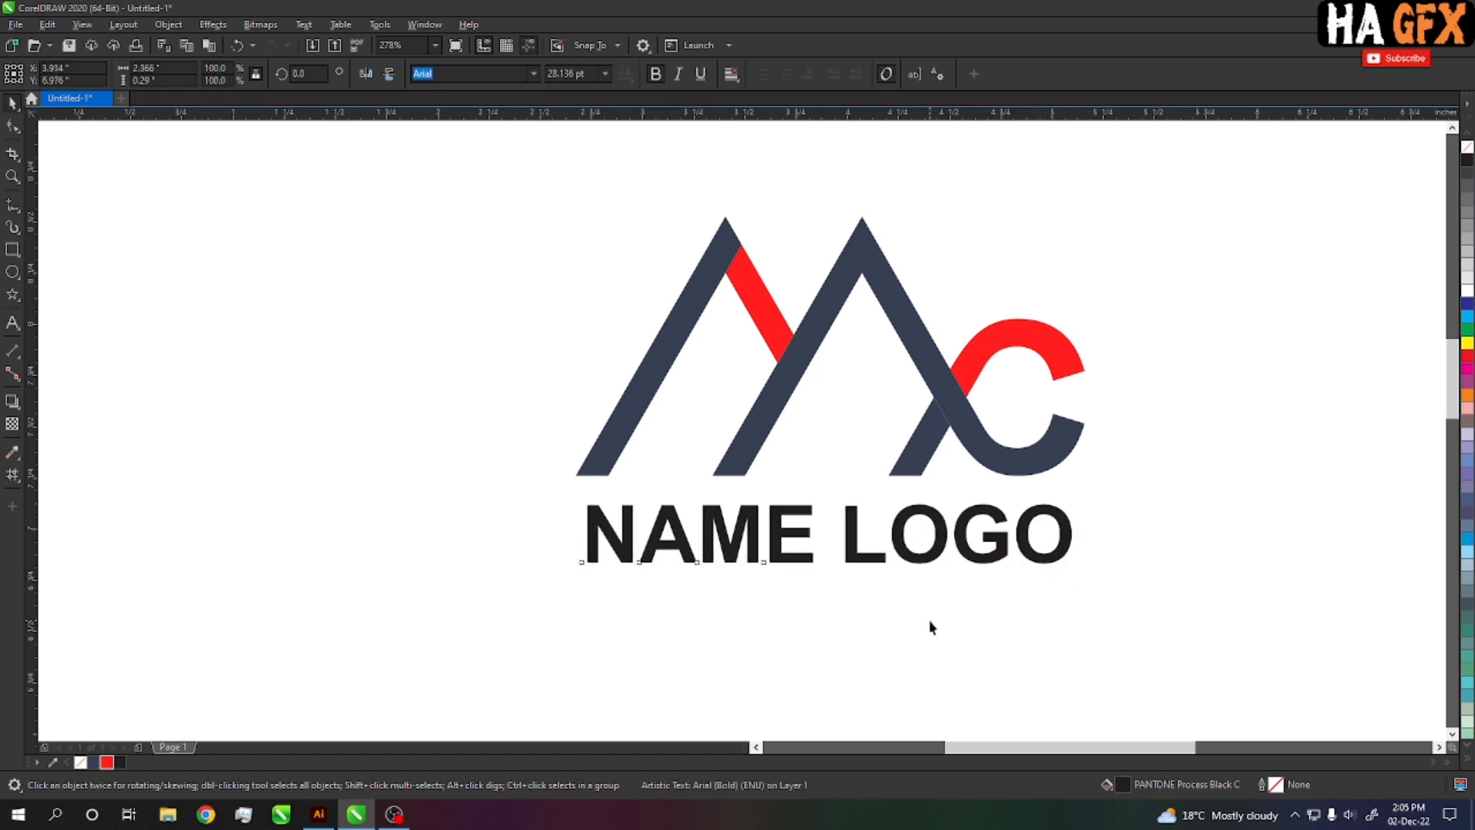
left_click(766, 536)
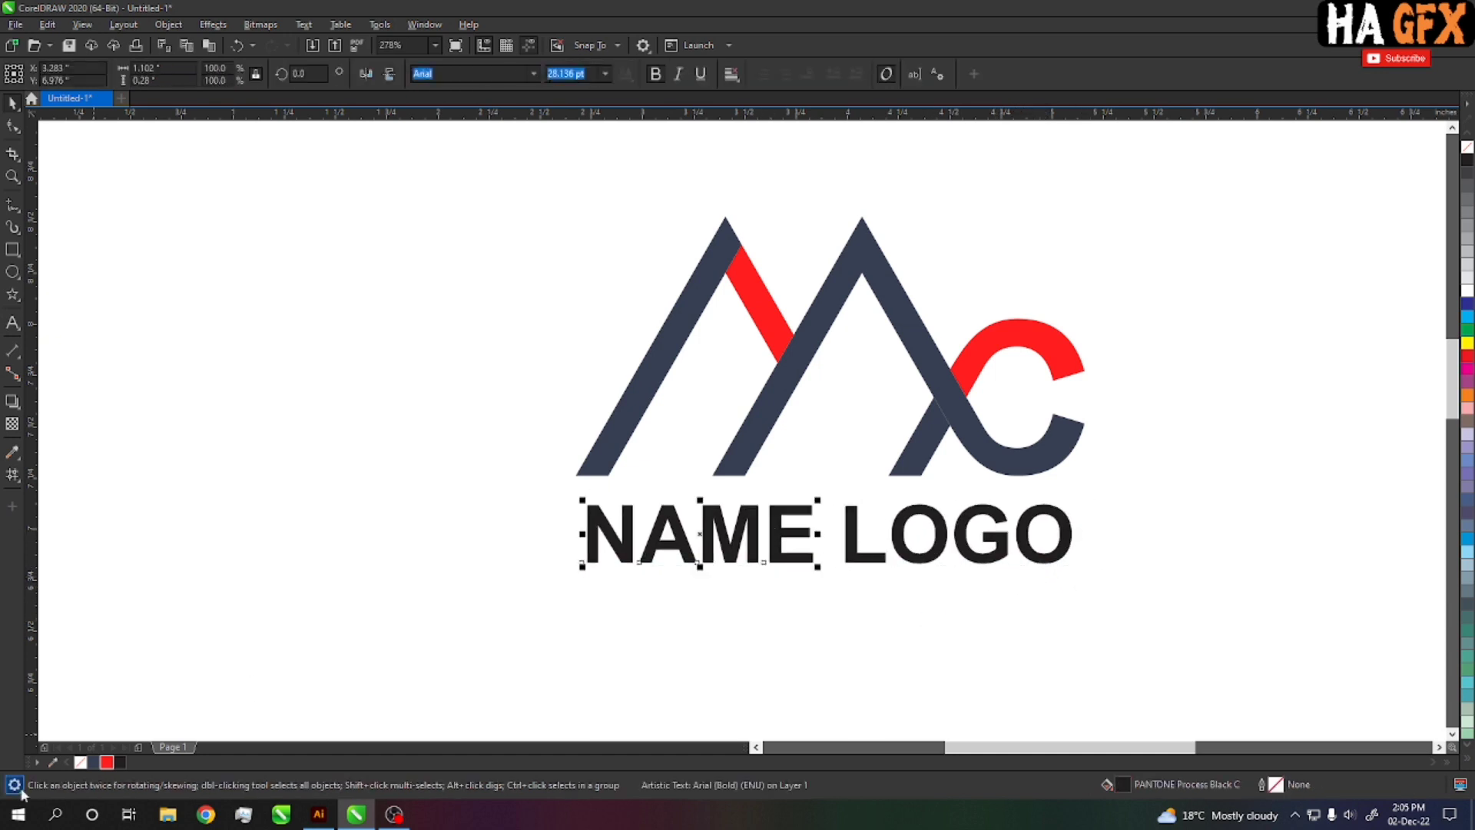
left_click(894, 550)
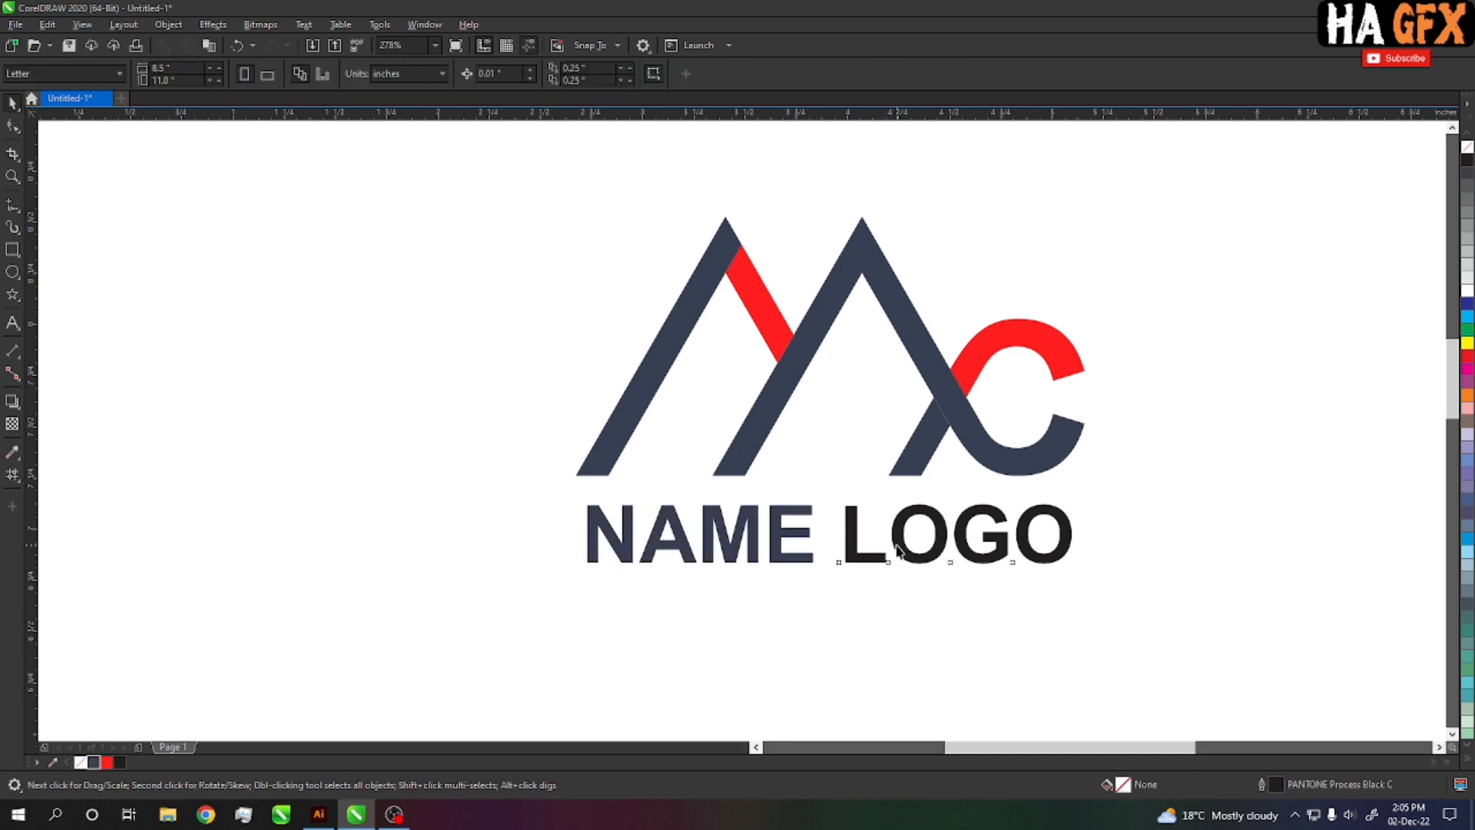
left_click(109, 762)
left_click(866, 662)
scroll(905, 588, "down", 3)
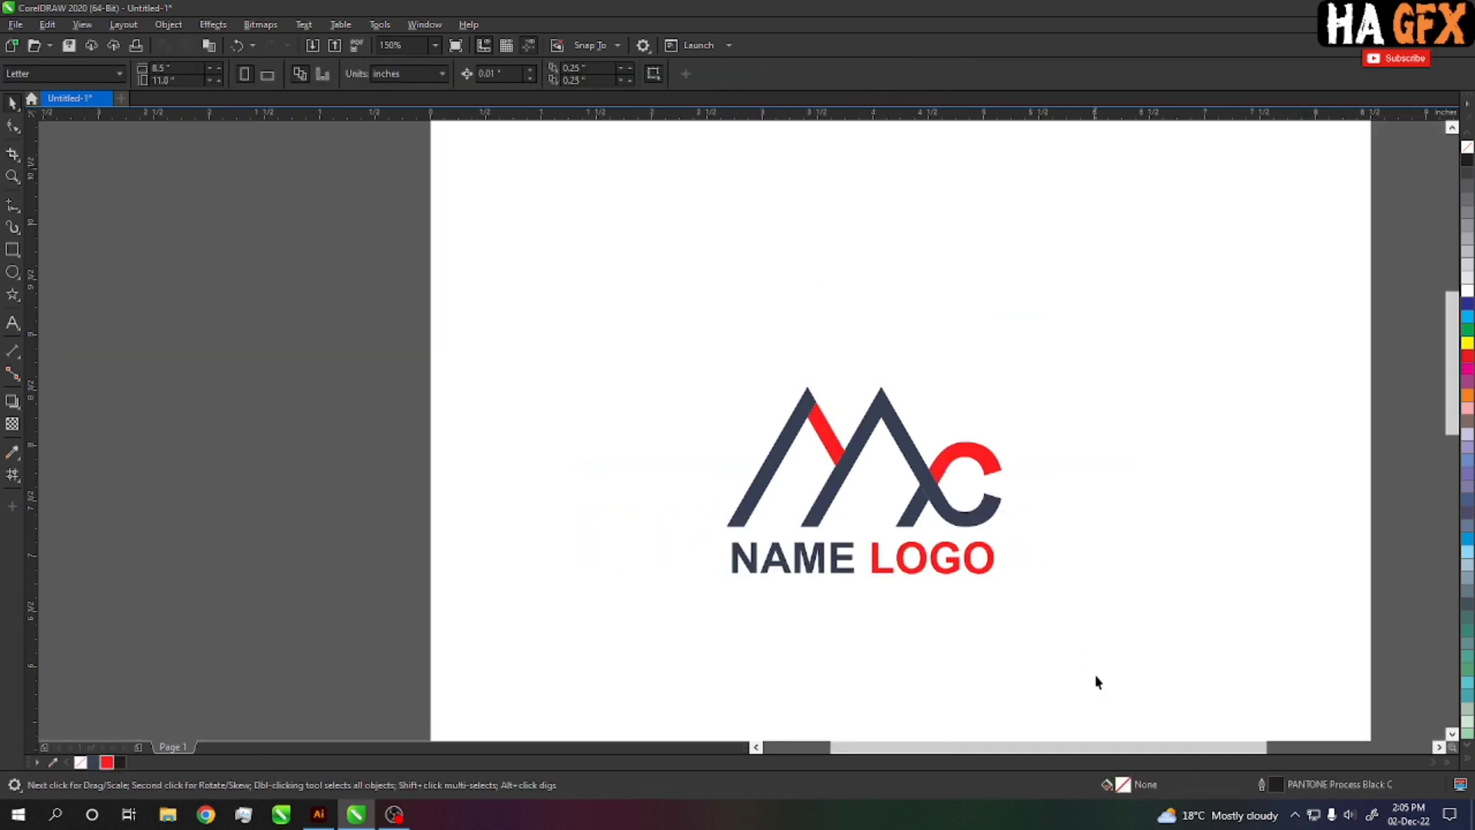
left_click_drag(1097, 682, 552, 329)
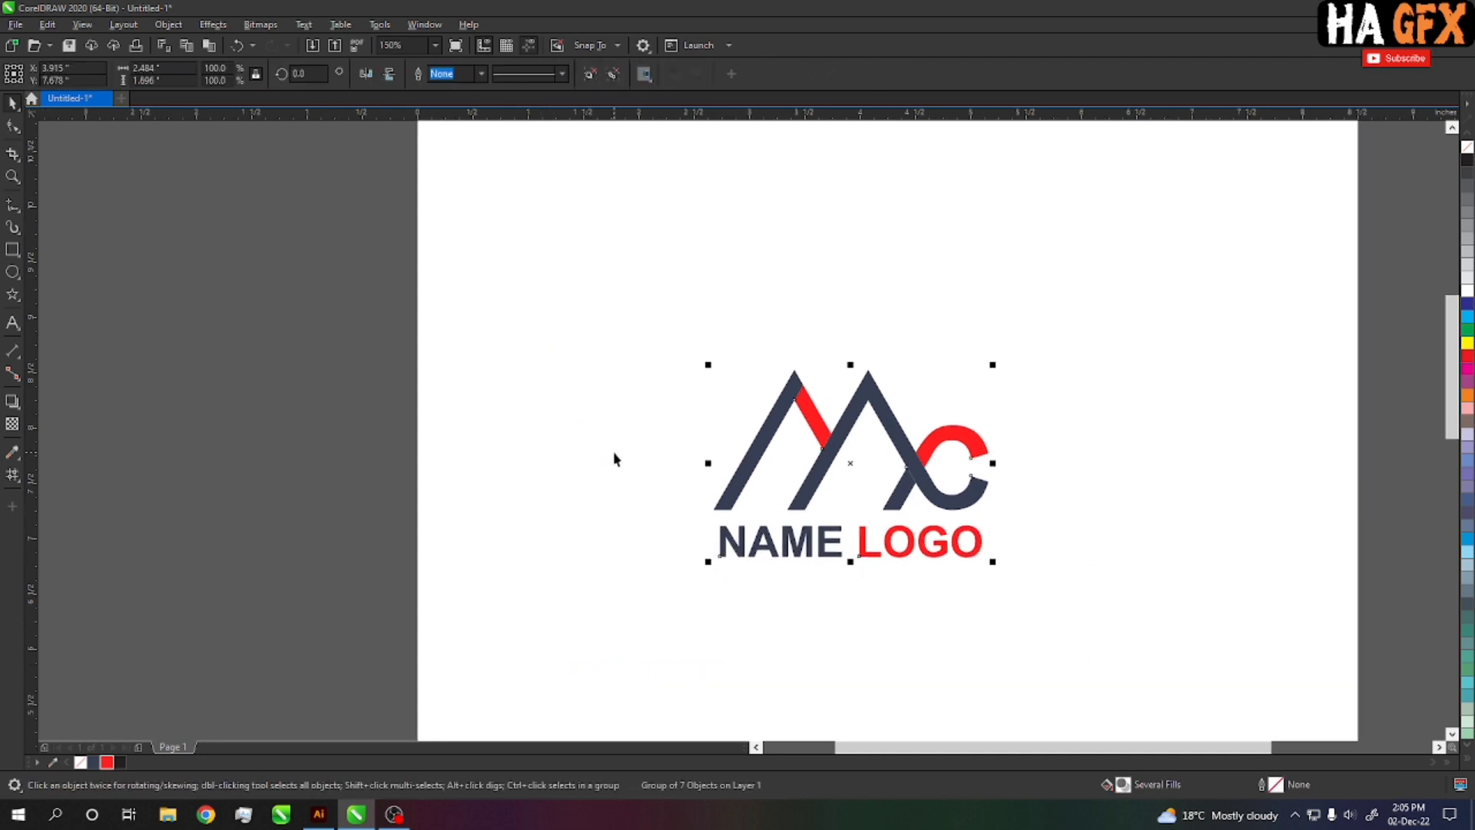
- Centre the selected logo and caption on the page and zoom to fit them
key("p")
key("shift+F2")
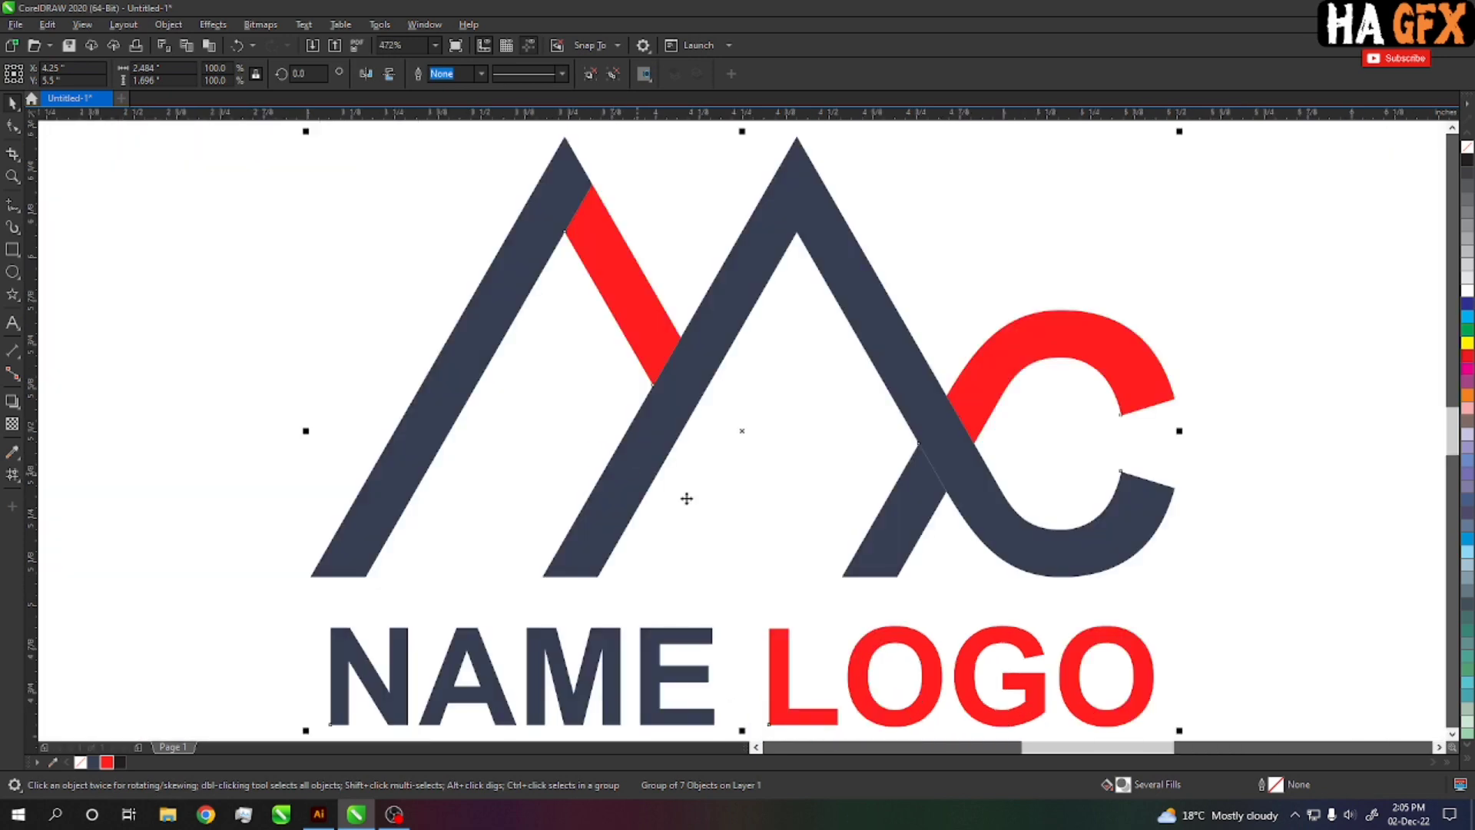